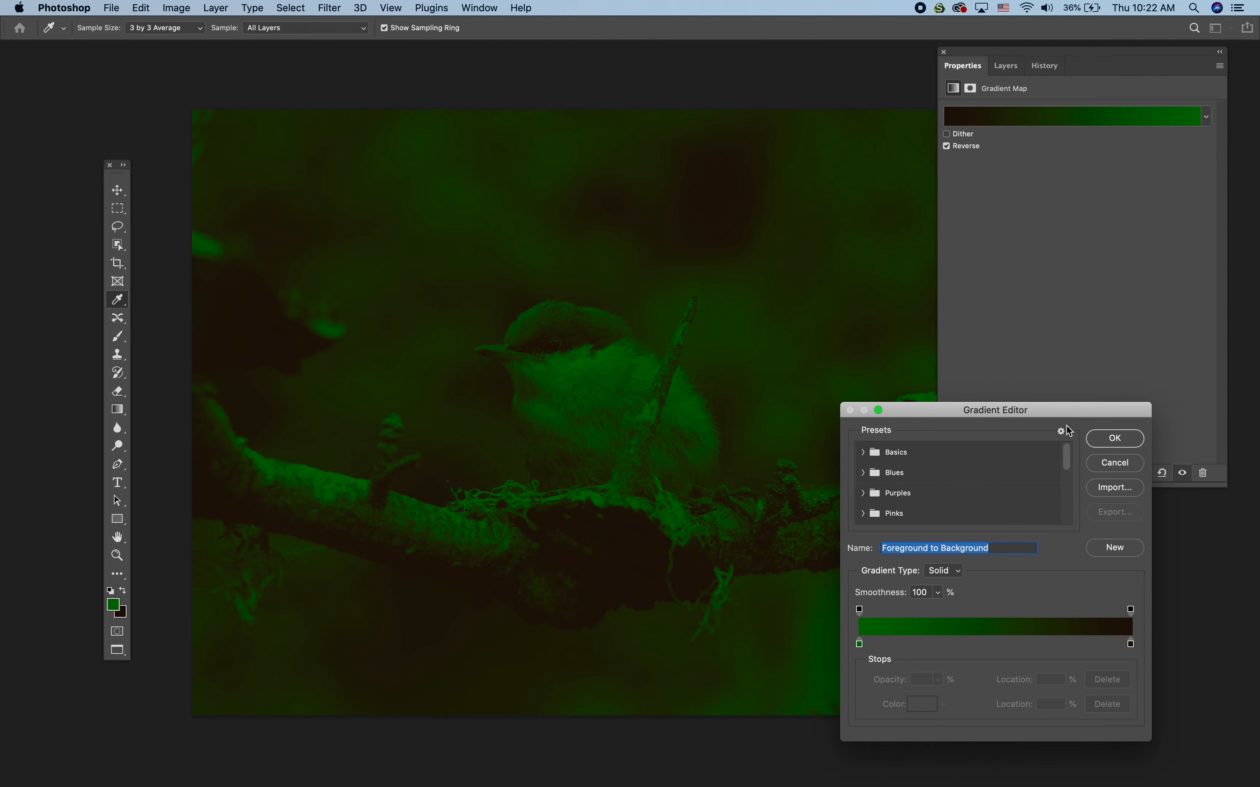
Step: Apply the Black, White preset from the Basics group to the gradient map
left_click_drag(1013, 412, 1054, 137)
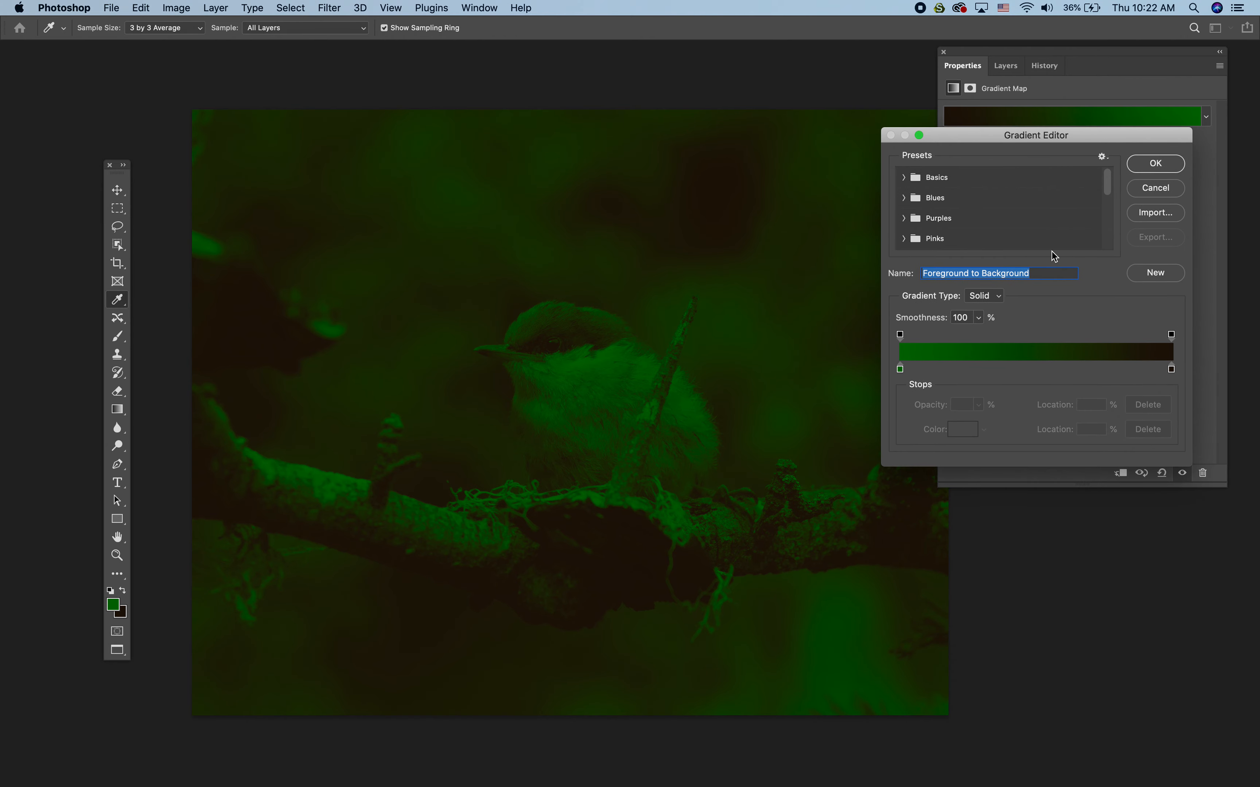
scroll(1046, 282, "up", 3)
scroll(1046, 283, "down", 3)
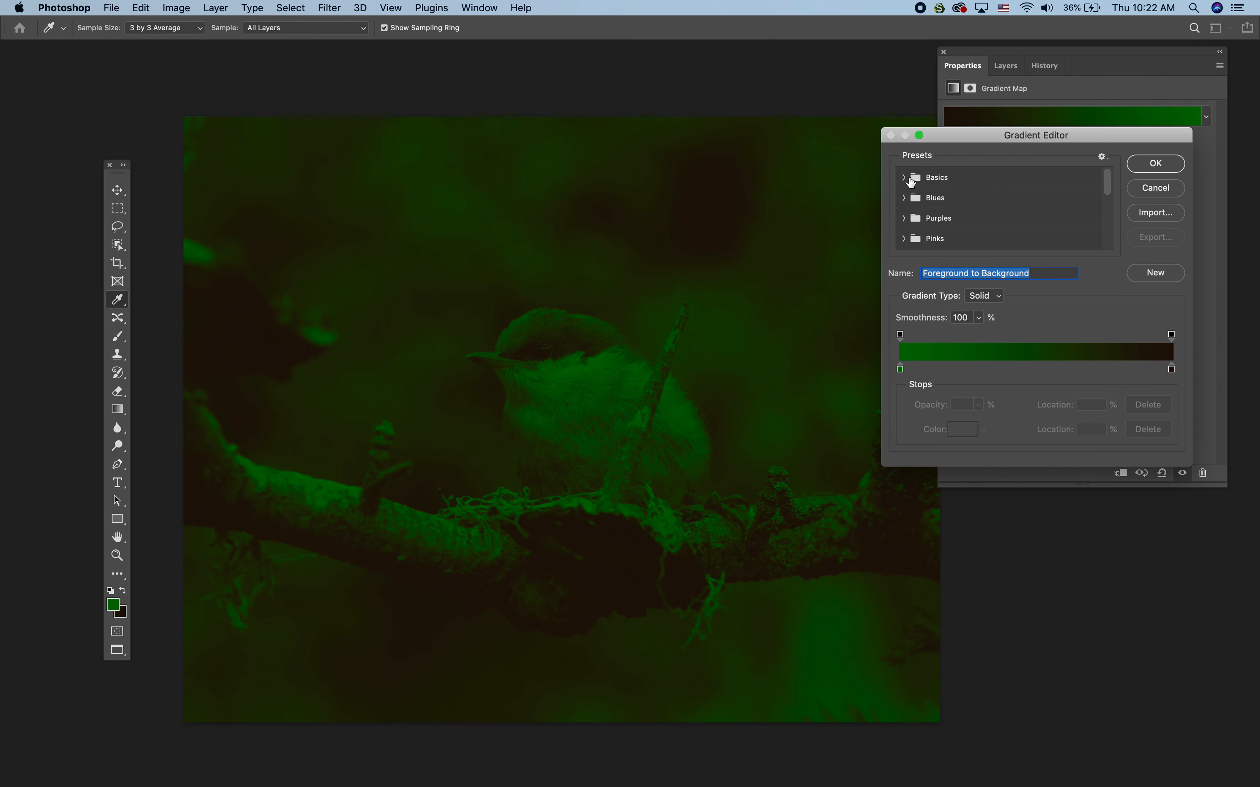
left_click(909, 178)
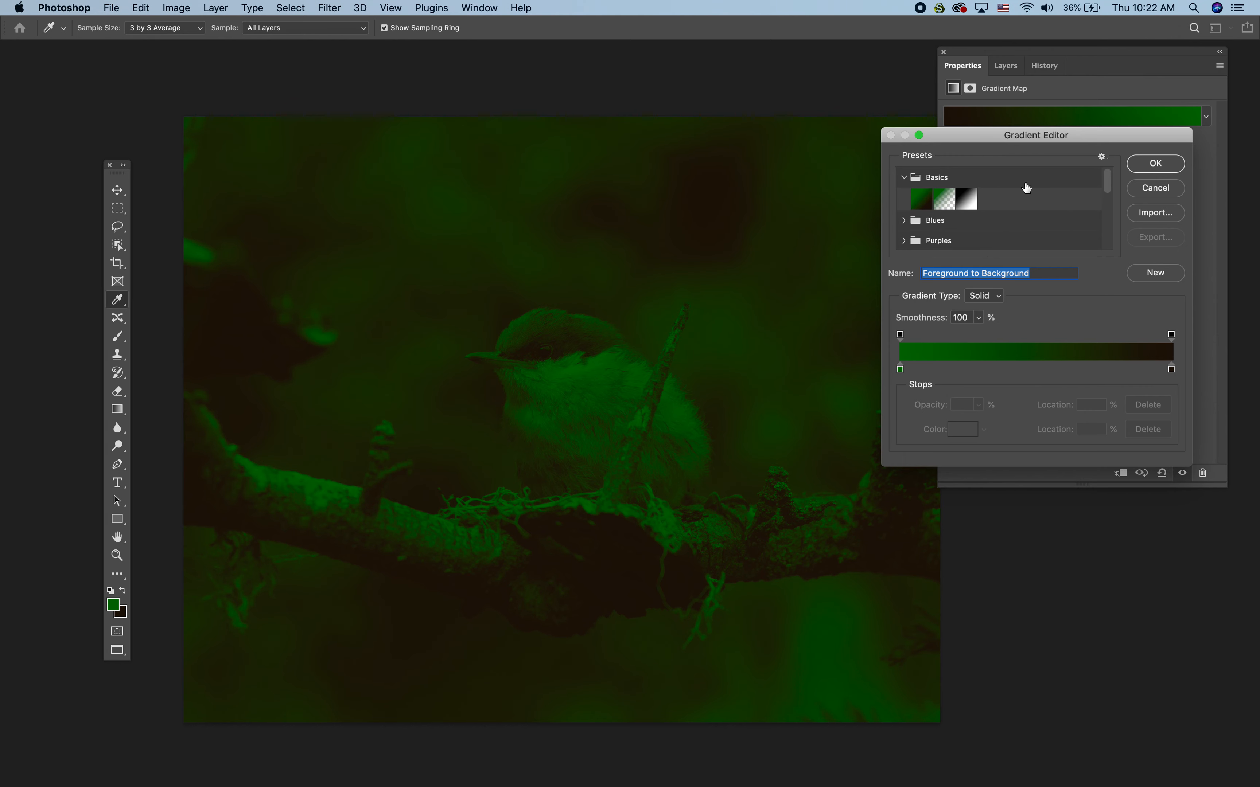
left_click(969, 202)
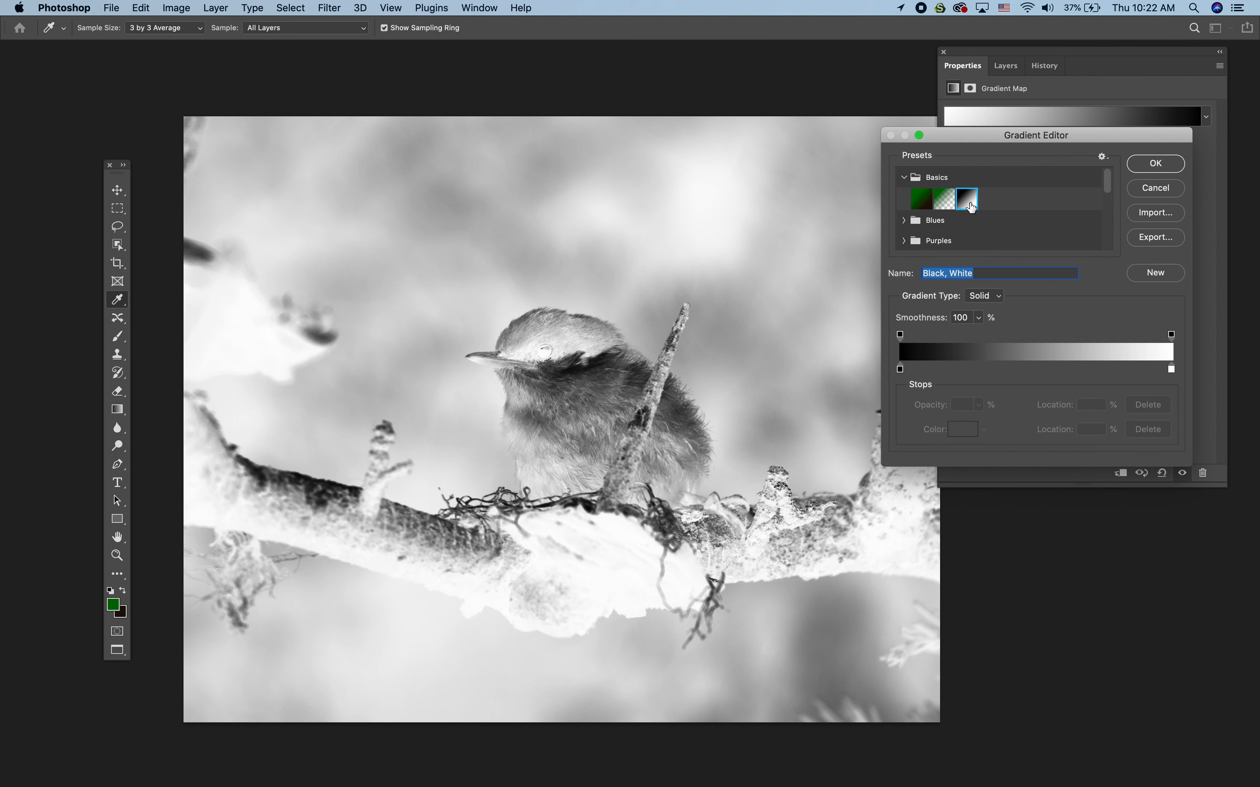
Step: Apply the teal-to-purple Blue_28 preset from the Blues group to the gradient map
scroll(970, 205, "down", 1)
left_click(904, 199)
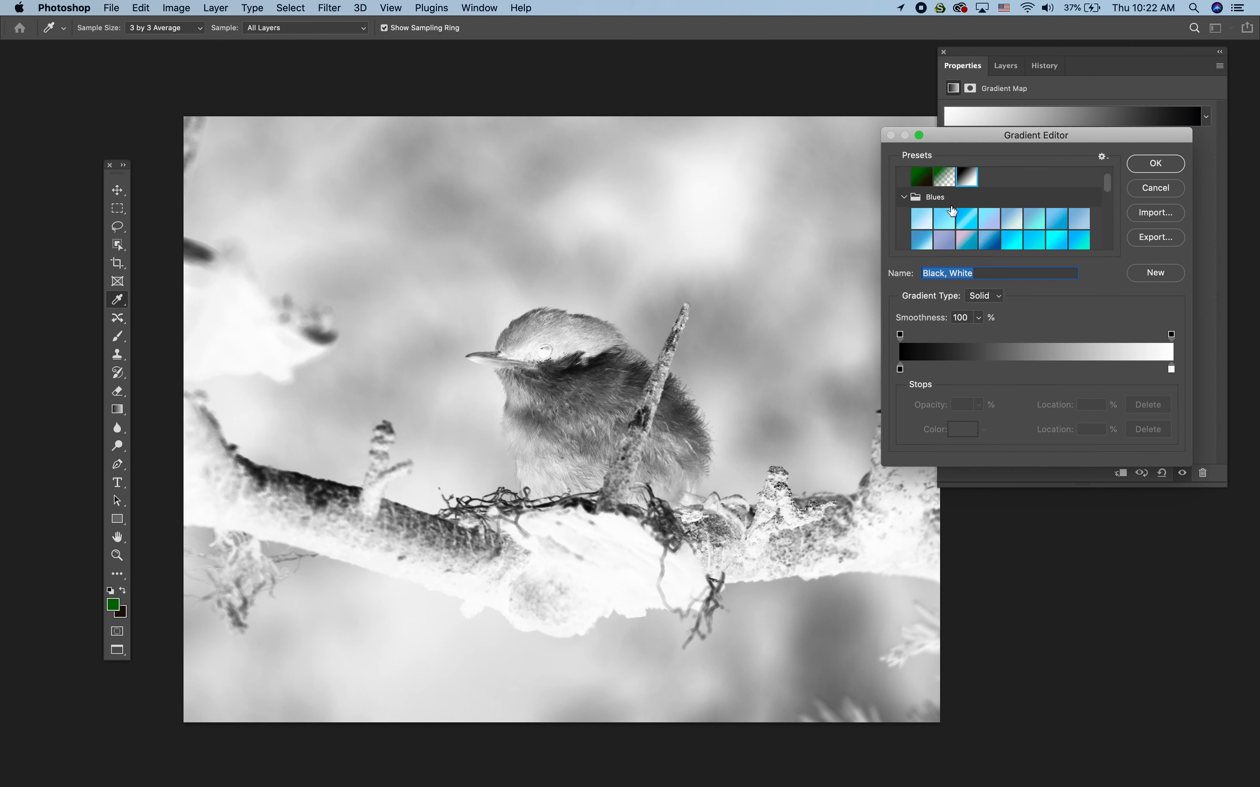
scroll(952, 210, "down", 3)
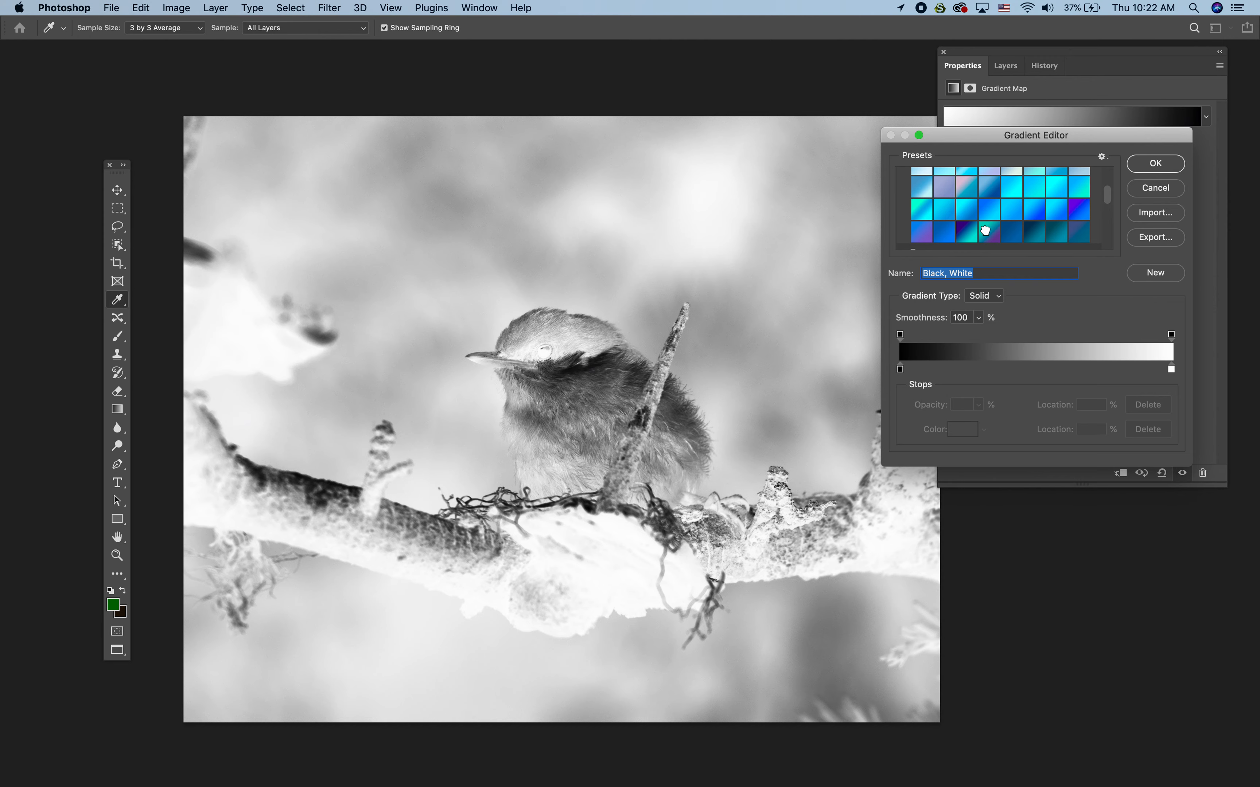
left_click(988, 234)
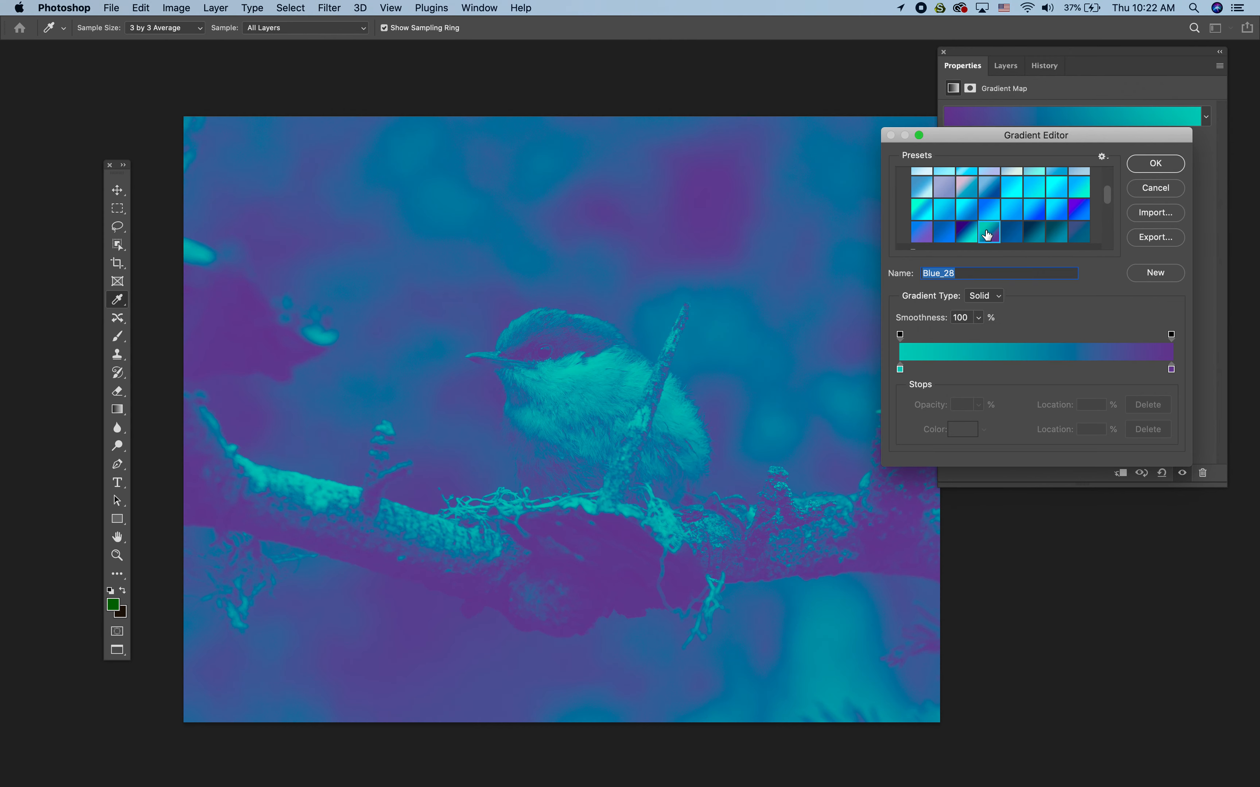
Step: Try the Orange_11 and Orange_04 presets from the Oranges group on the gradient map
scroll(988, 236, "down", 5)
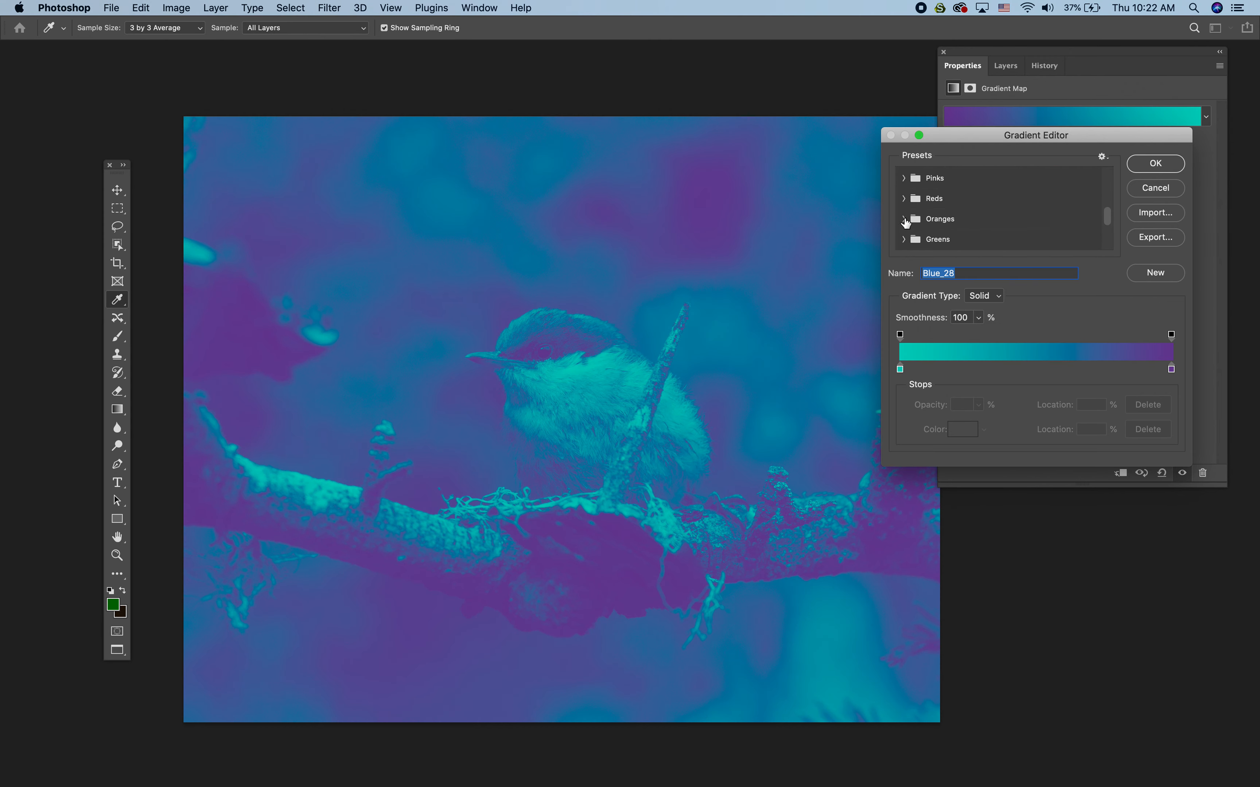
left_click(904, 218)
scroll(960, 202, "down", 3)
left_click(960, 197)
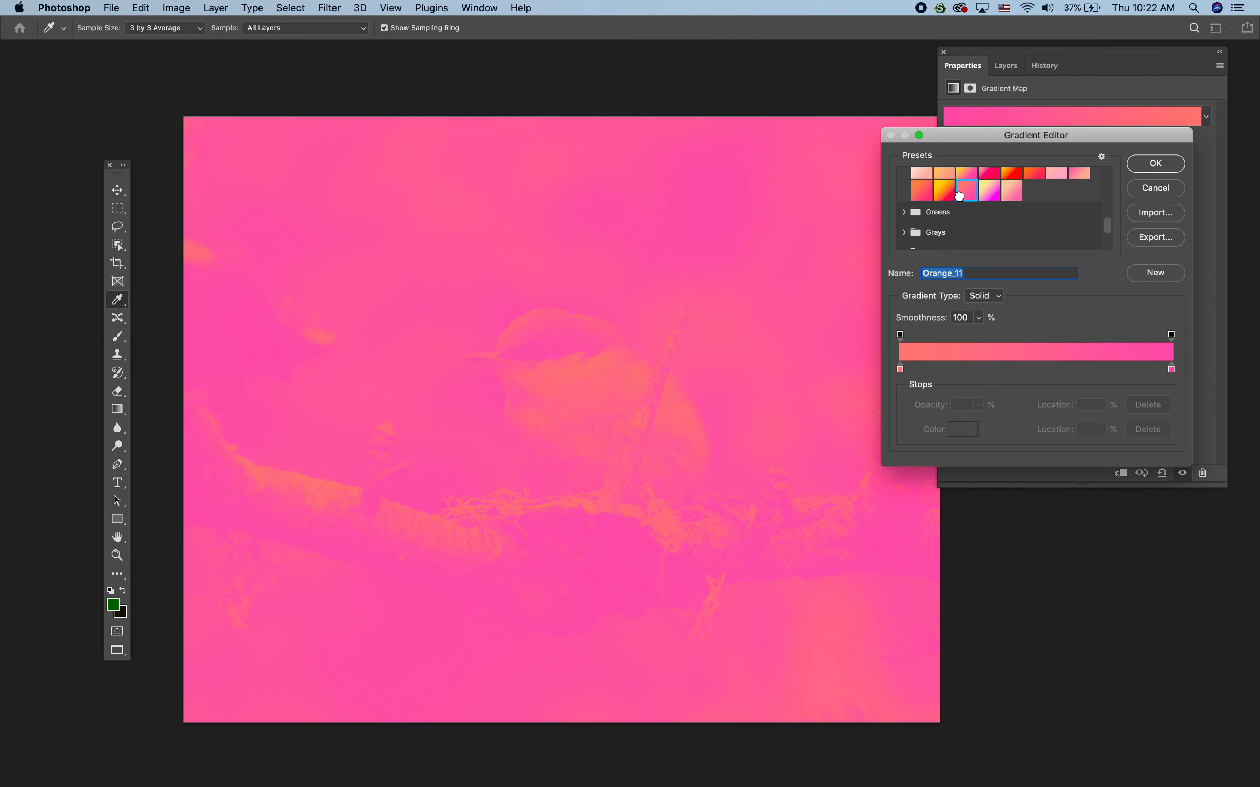
left_click(989, 172)
Step: Browse the remaining preset groups and apply the yellow-to-red Orange_10 preset from the Oranges group
scroll(991, 203, "down", 4)
scroll(990, 203, "down", 1)
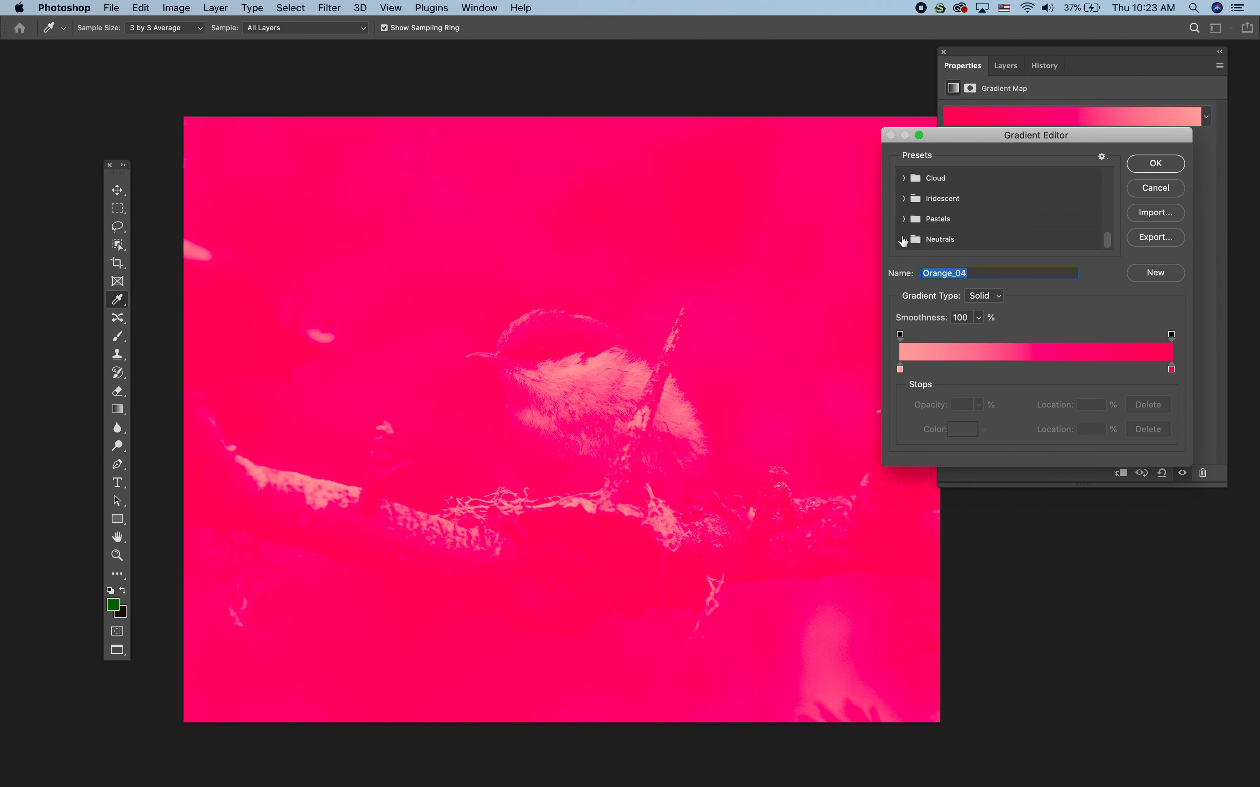
scroll(906, 213, "up", 3)
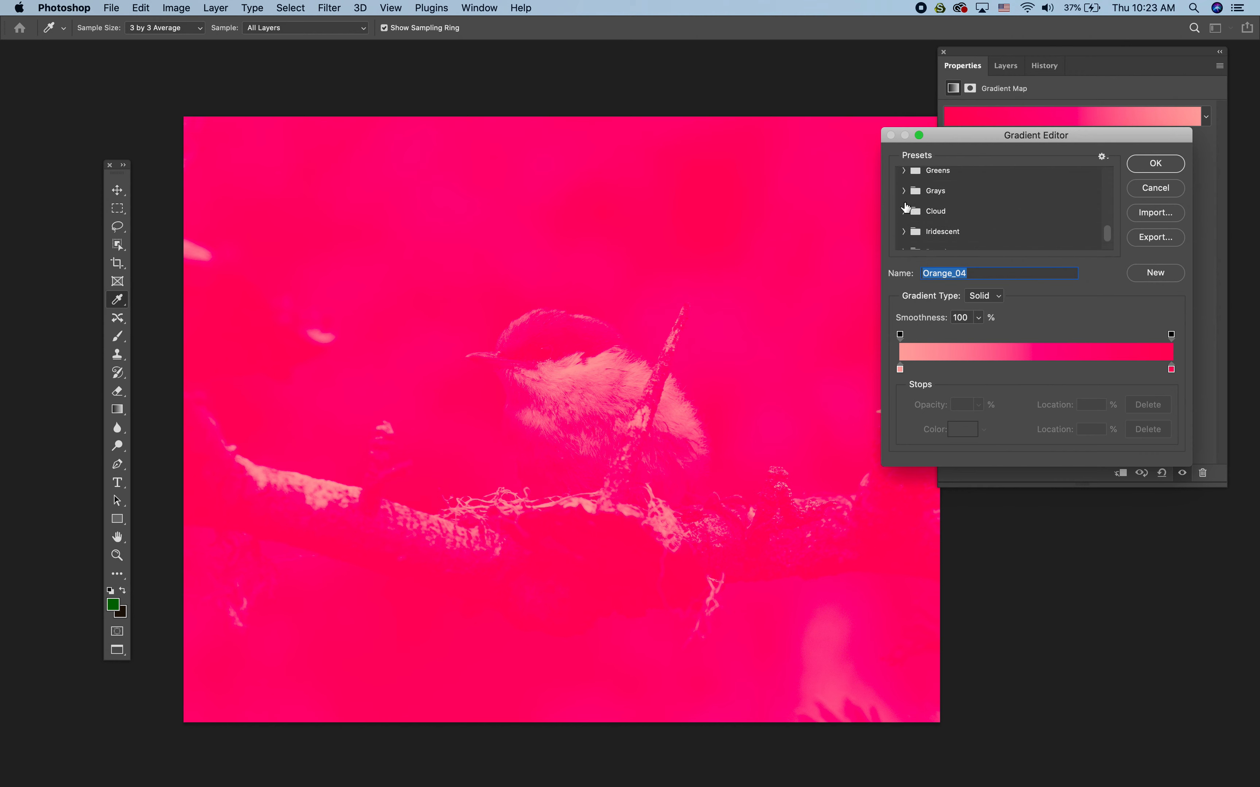
scroll(906, 207, "up", 5)
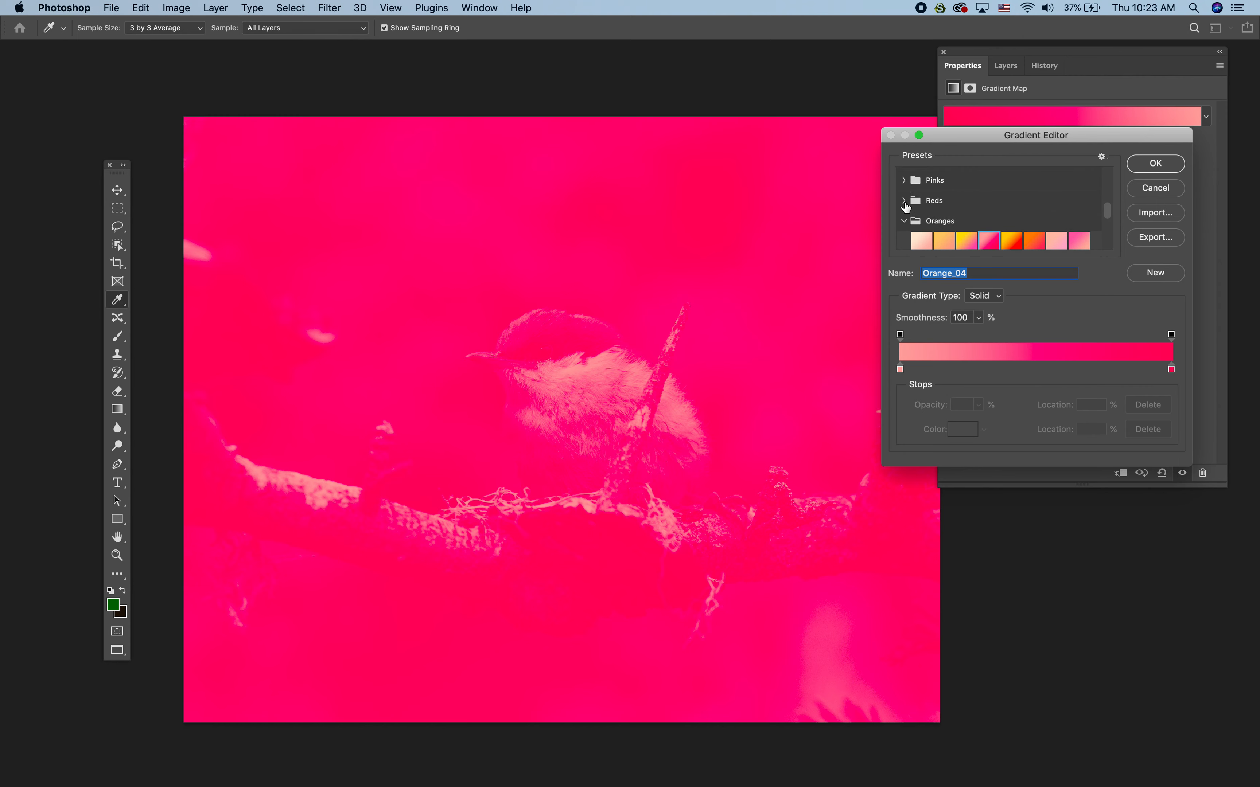
scroll(906, 207, "down", 2)
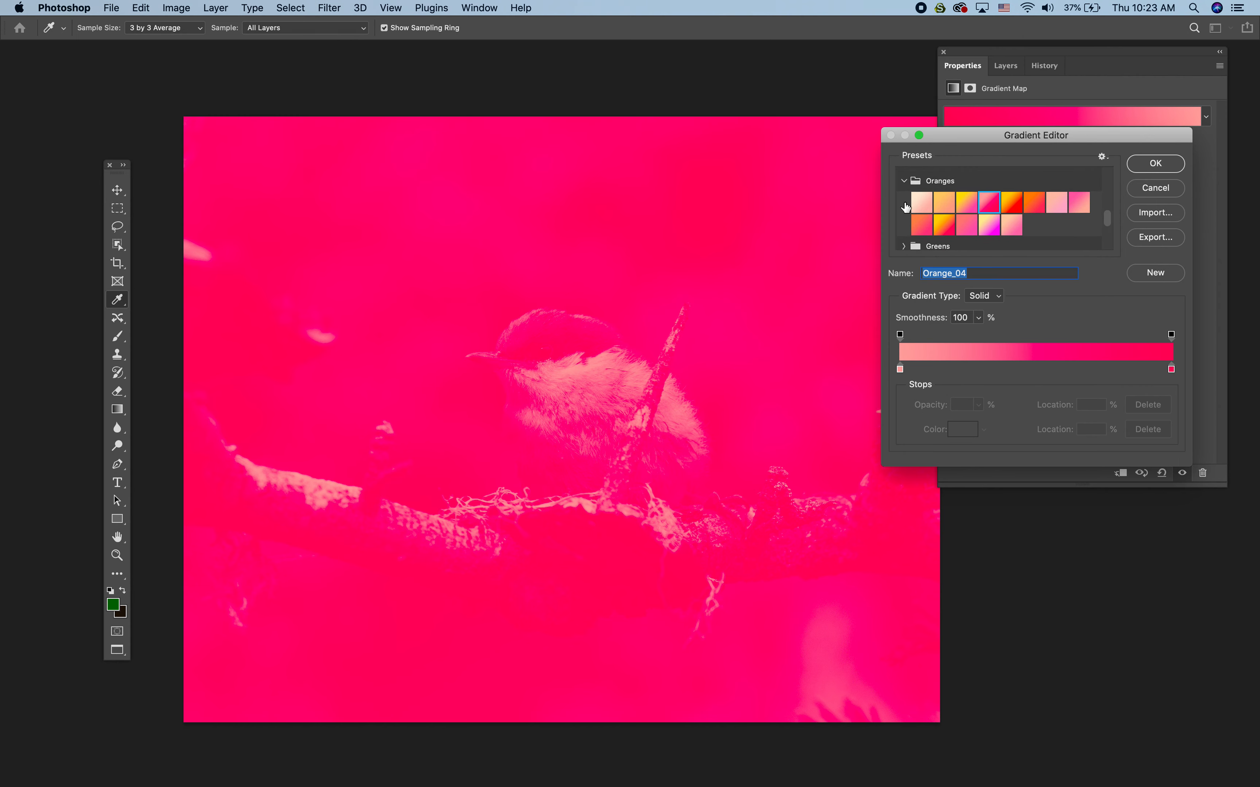
left_click(947, 228)
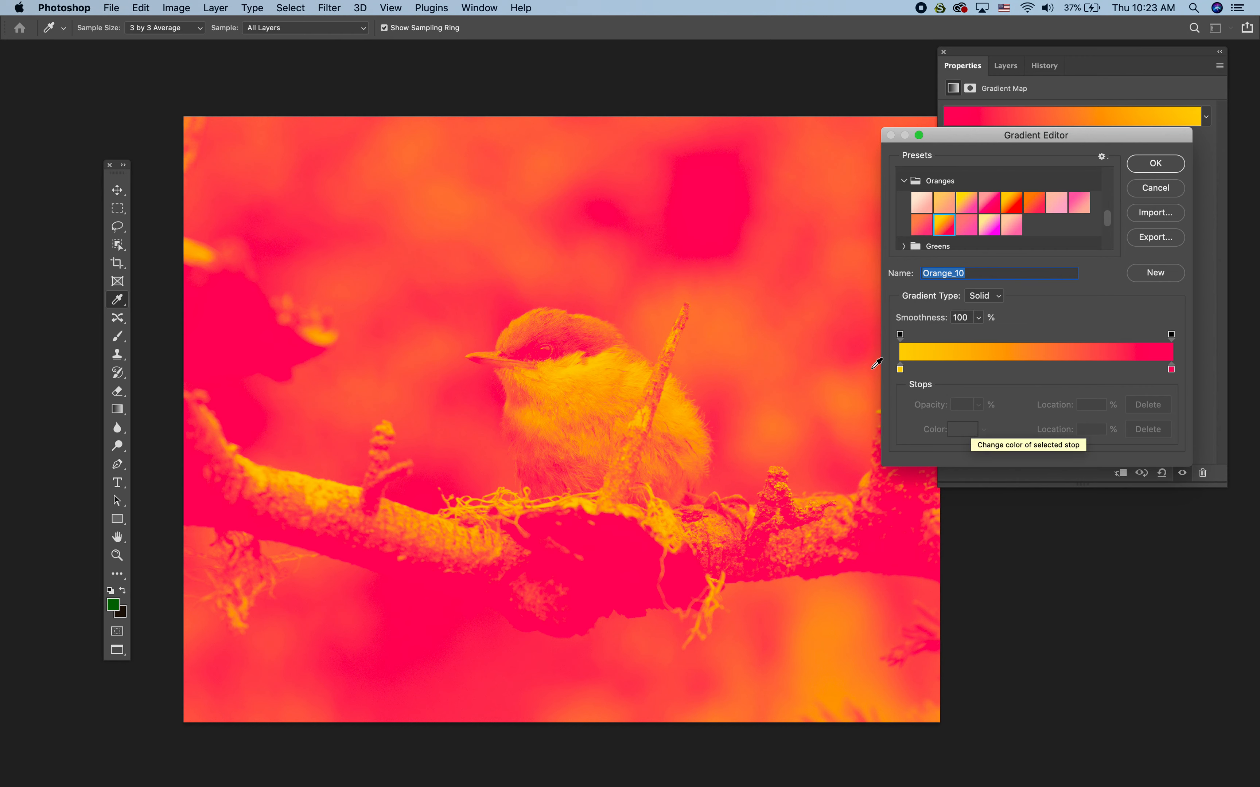
Step: Change the gradient's colour stop at location 0% to dark brown, #312b11
left_click(900, 370)
double_click(900, 371)
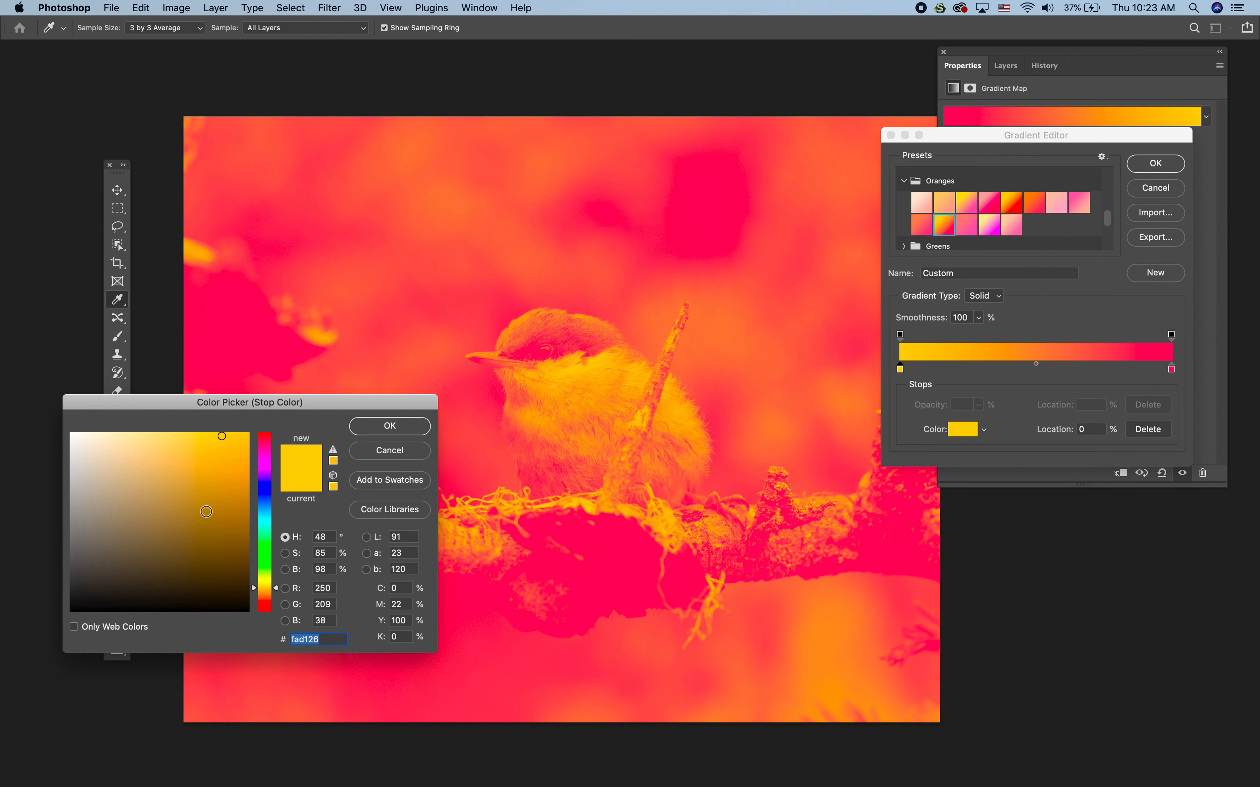
left_click(148, 582)
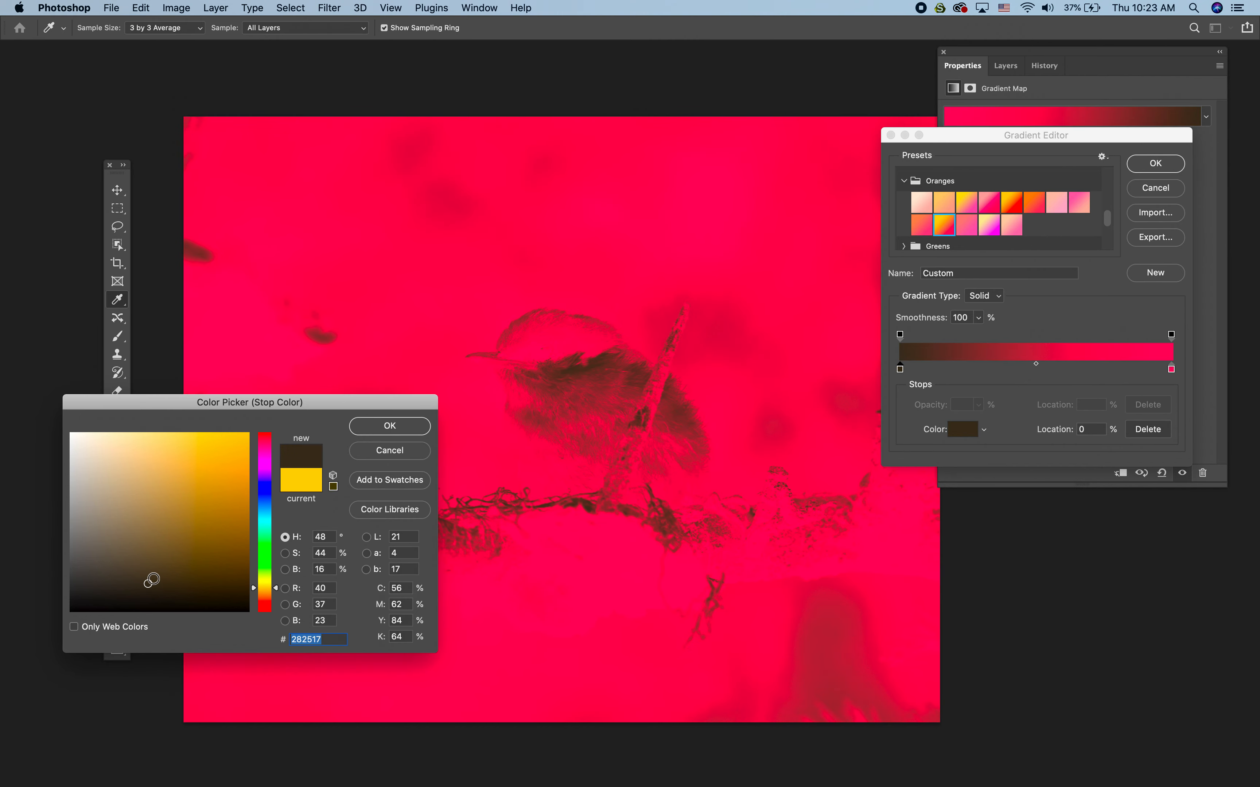
left_click(168, 585)
left_click(177, 581)
left_click(196, 588)
left_click(186, 576)
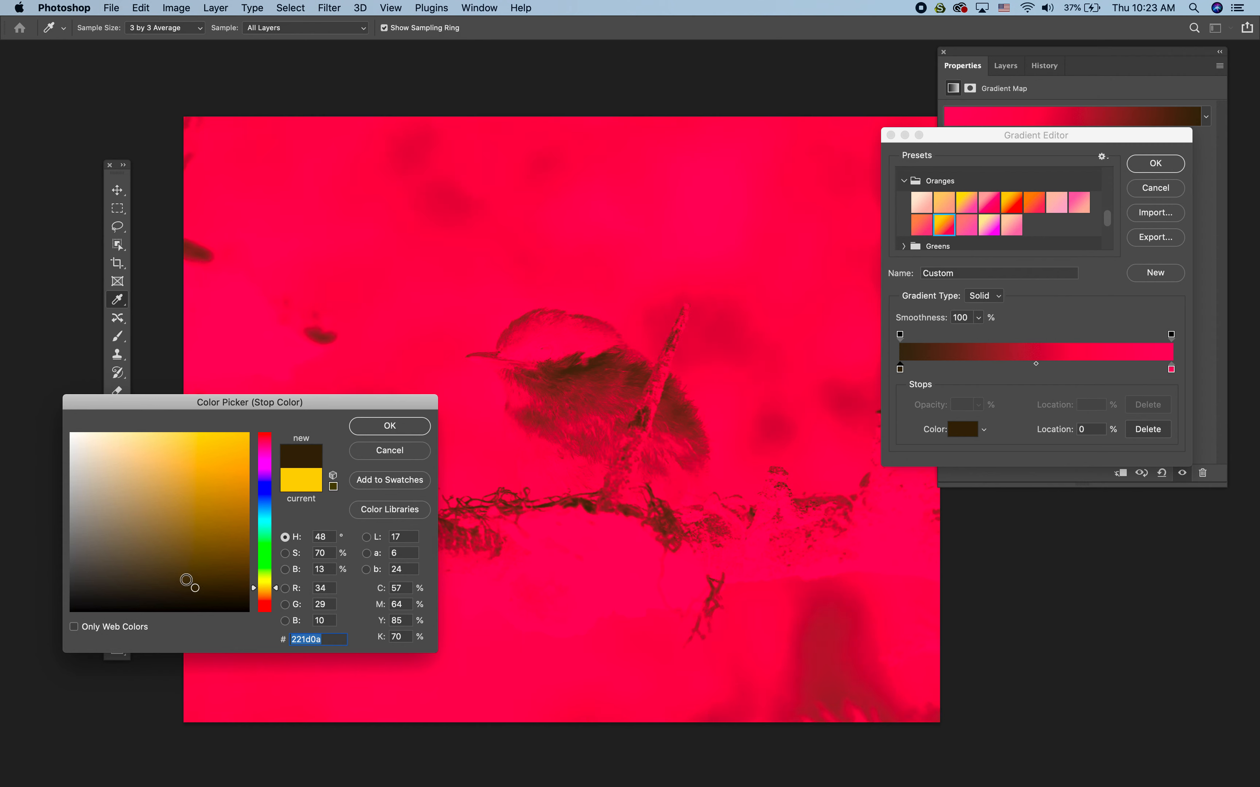
left_click(187, 577)
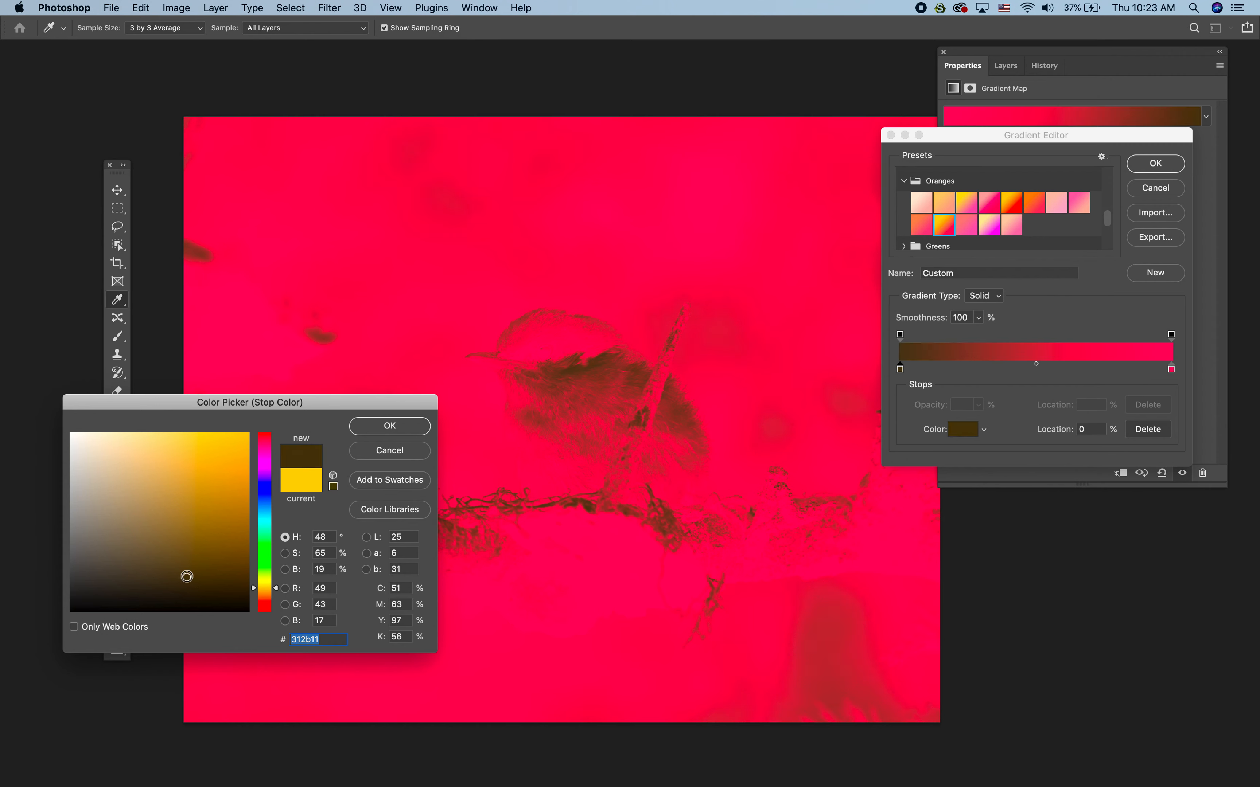
left_click(407, 435)
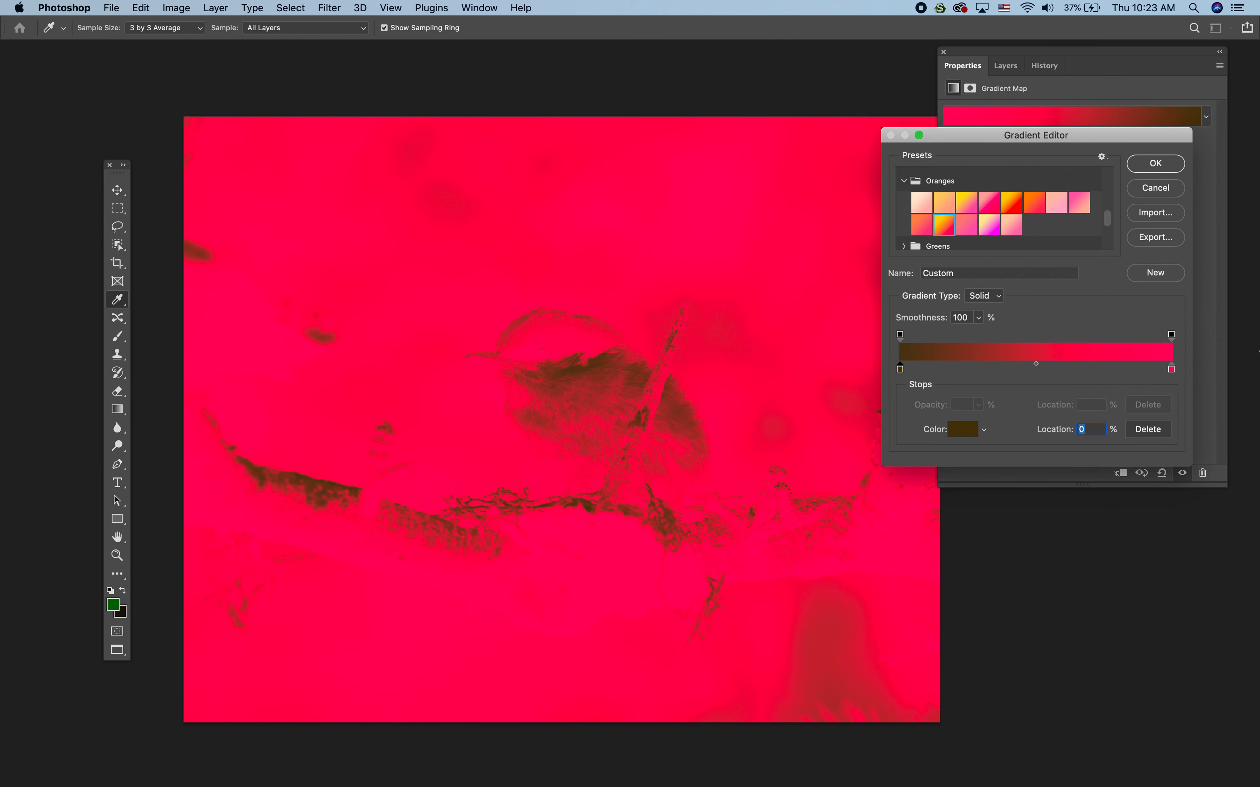
Step: Change the gradient's colour stop at location 100% to a muted pink, #bc7977
left_click(1172, 370)
left_click(969, 430)
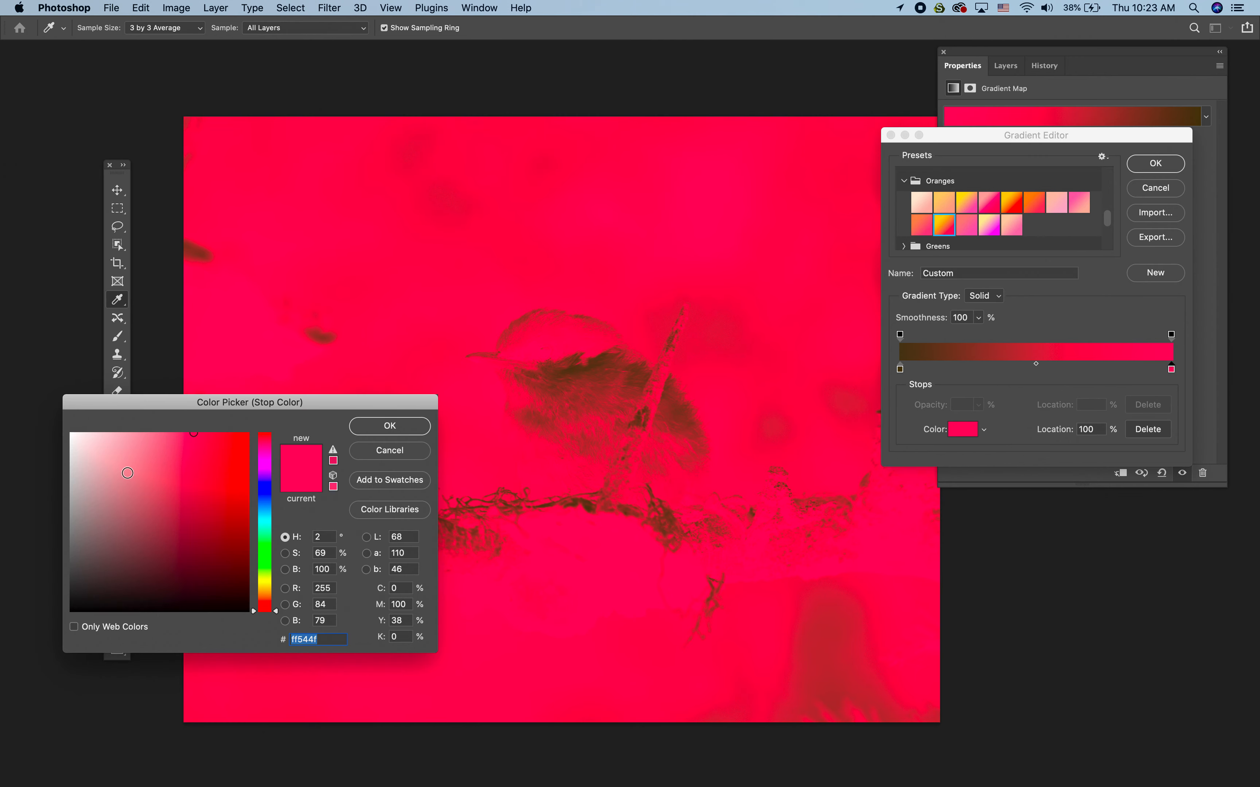
left_click_drag(107, 456, 136, 479)
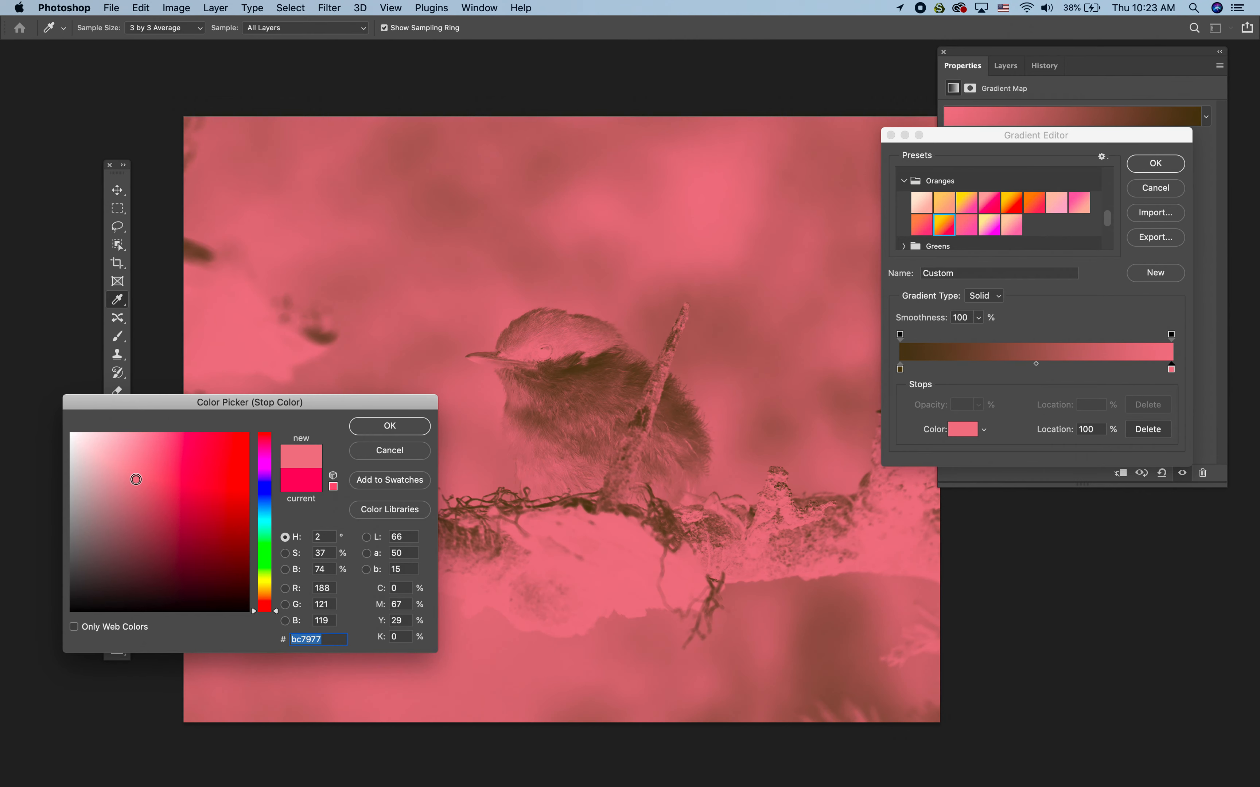
left_click(395, 431)
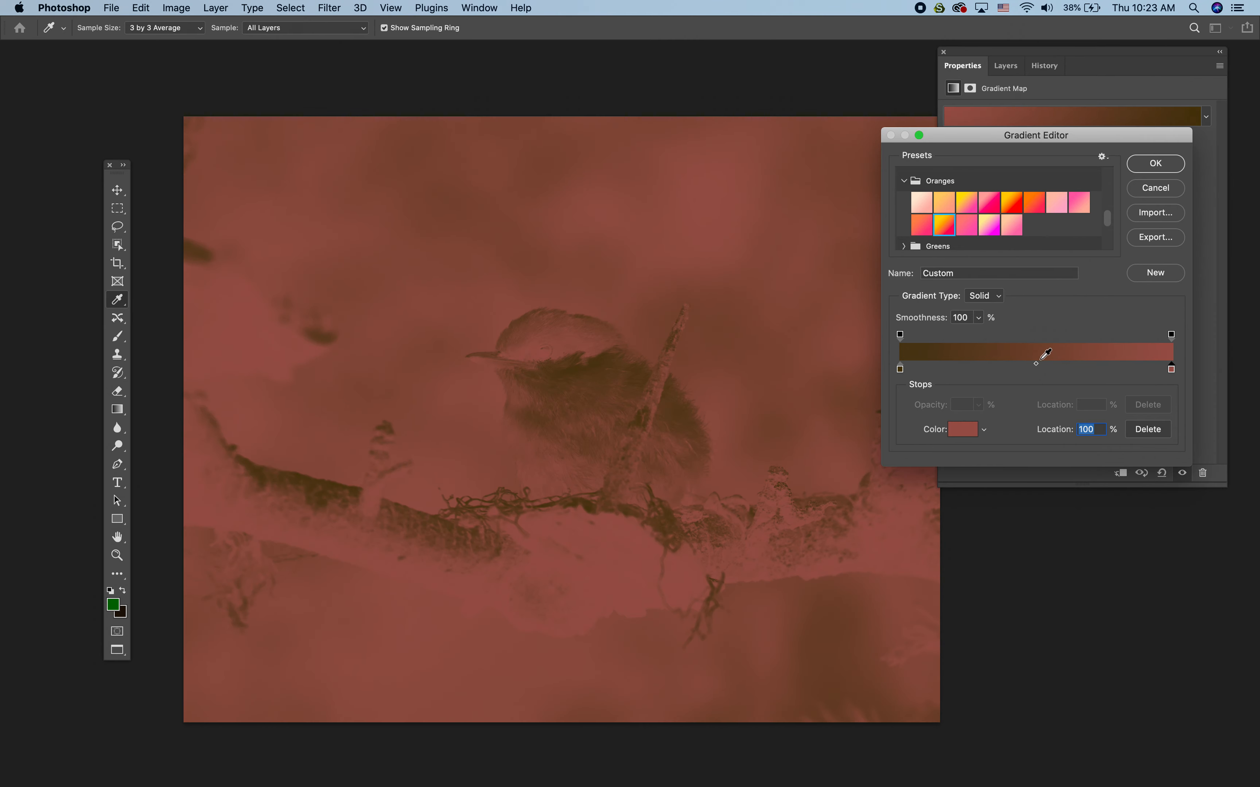
key("super+z")
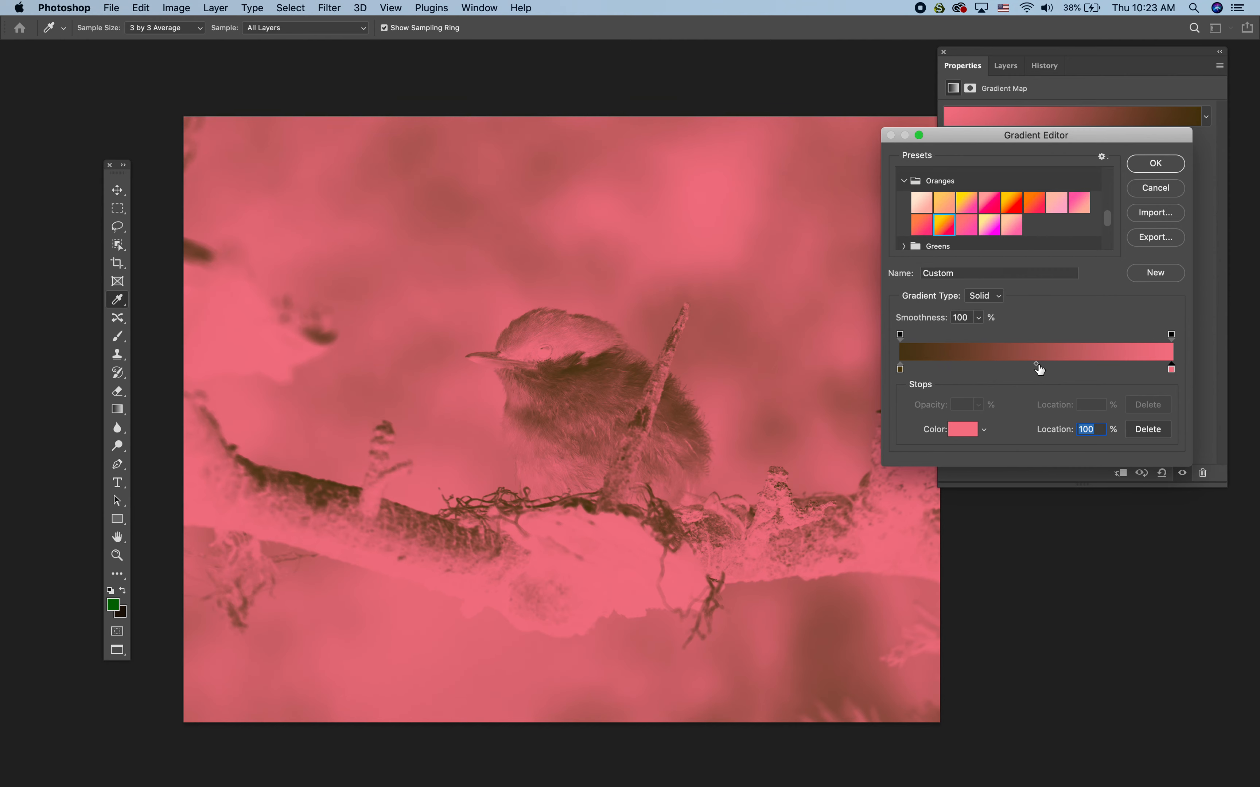
Step: Add a colour stop at location 51% of the gradient and make it teal, #77bcb6
left_click(1038, 367)
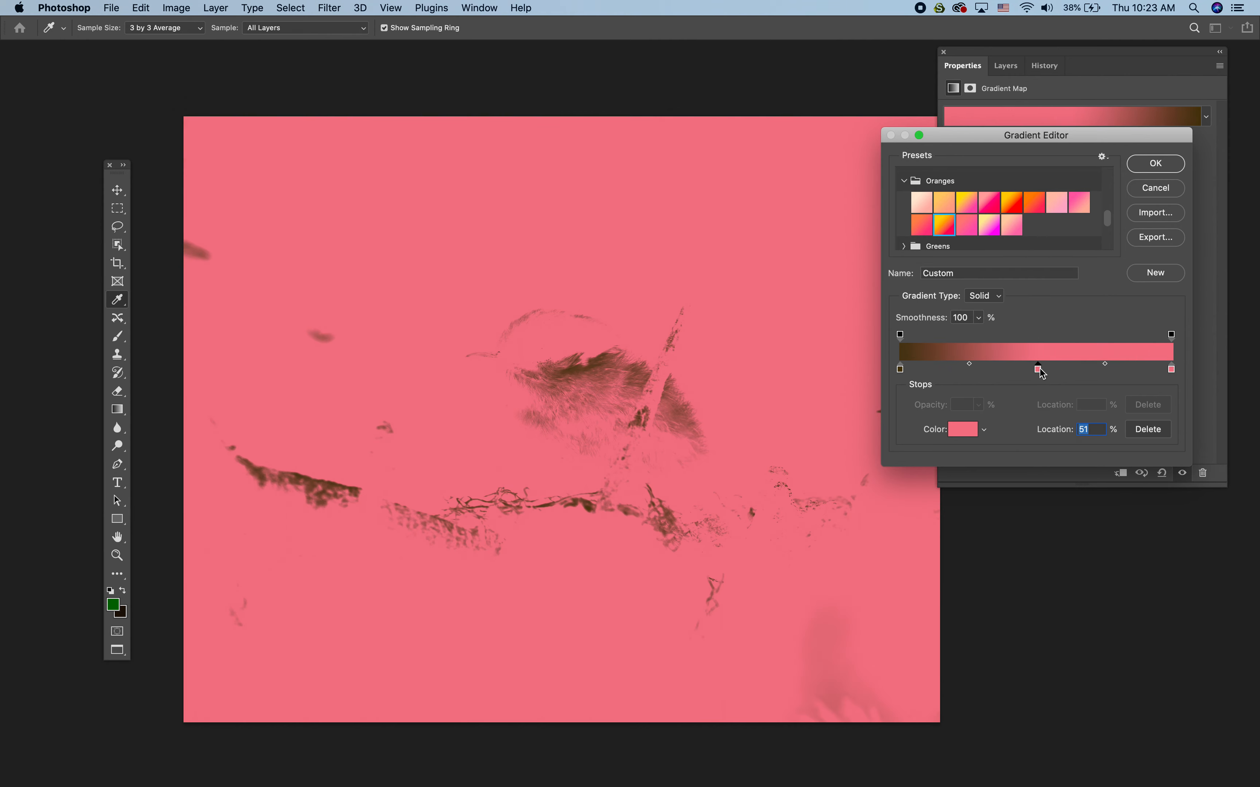
double_click(1038, 369)
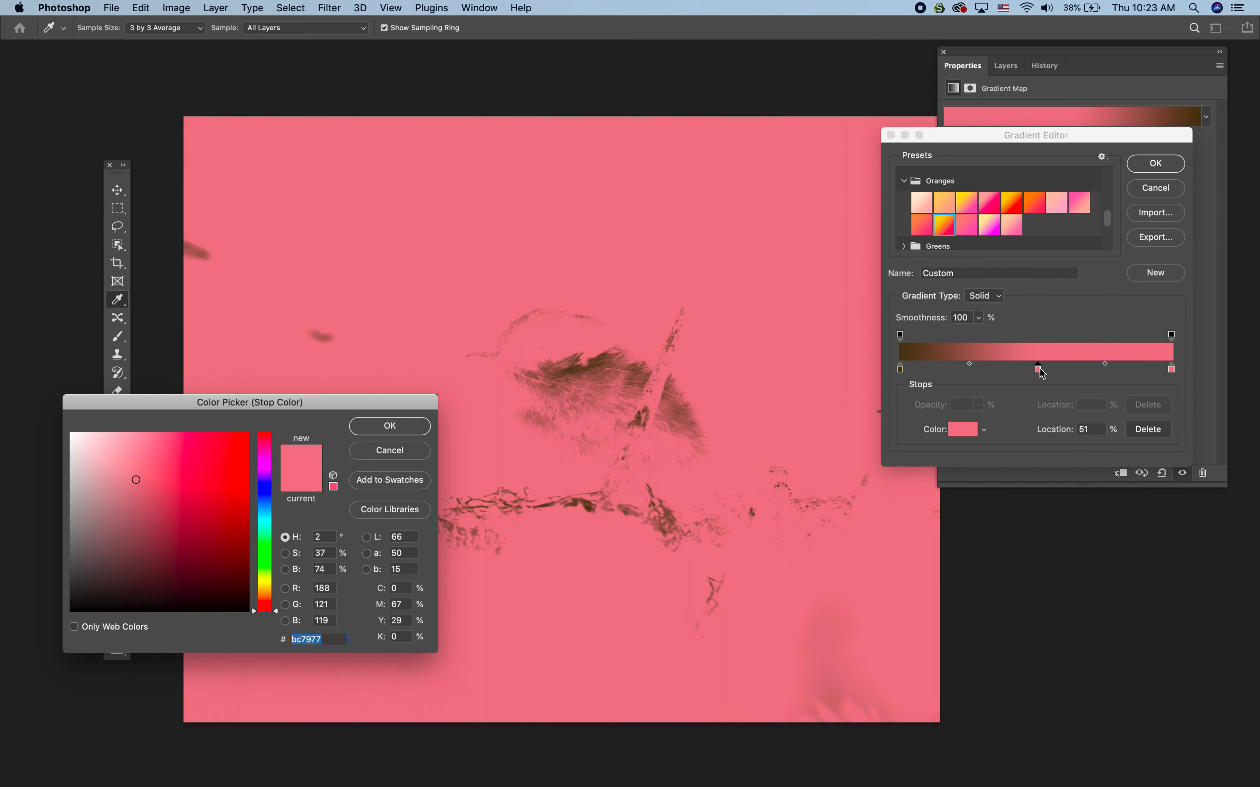
left_click(266, 525)
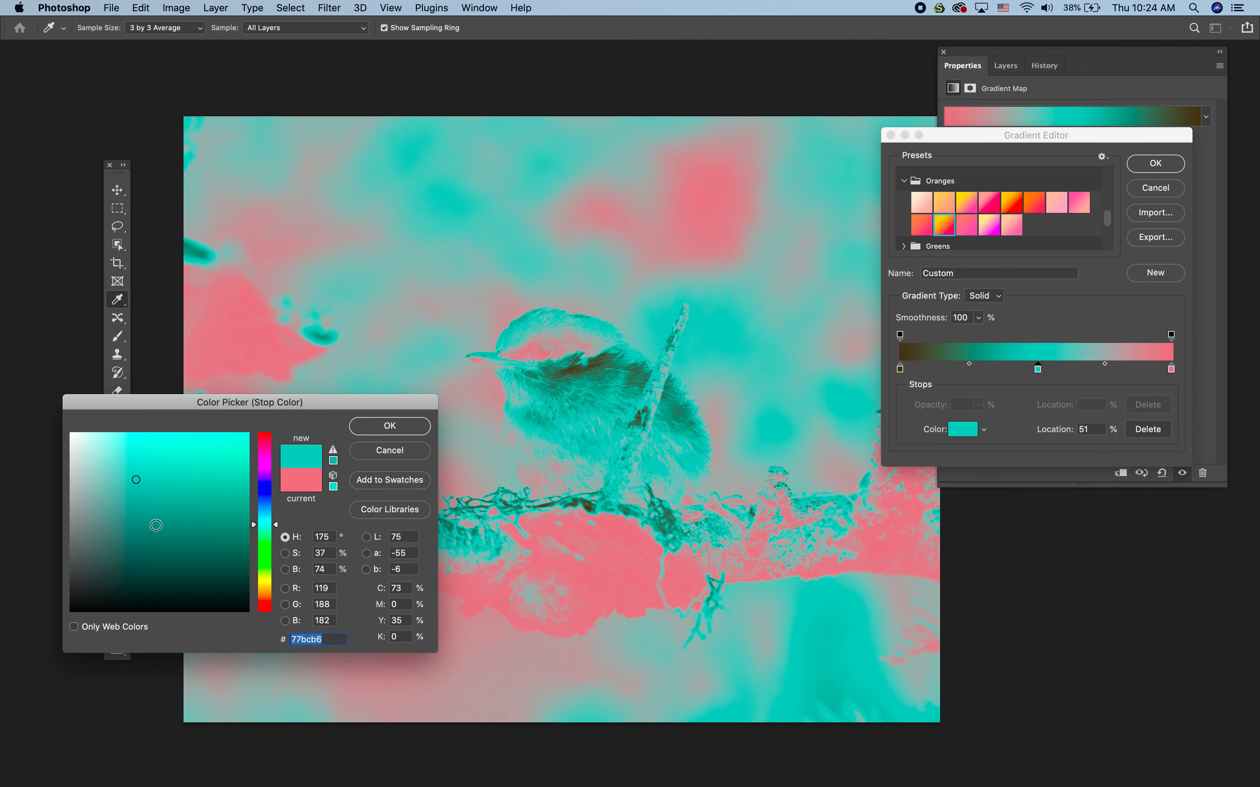
left_click(390, 426)
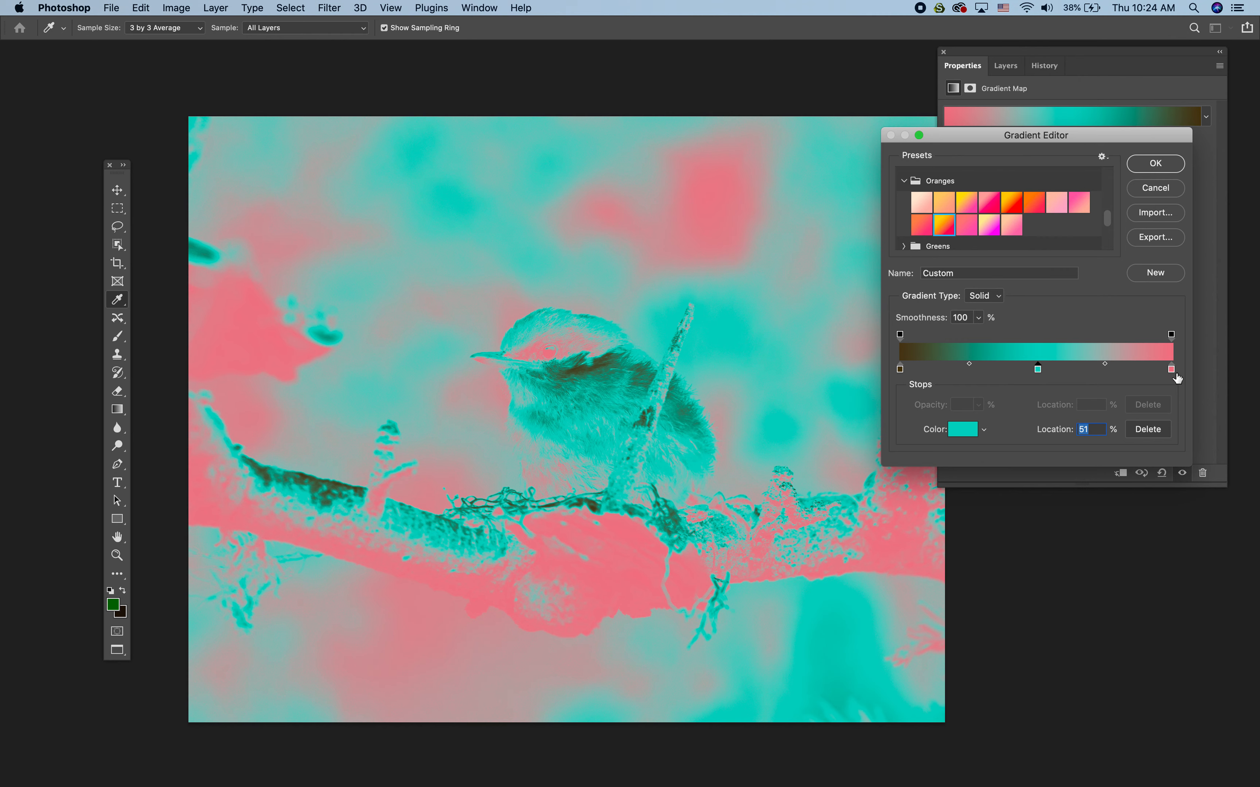
Step: Move the midpoint between the brown and teal stops to 80% and darken the teal stop to #2e6863
left_click_drag(969, 364, 1011, 365)
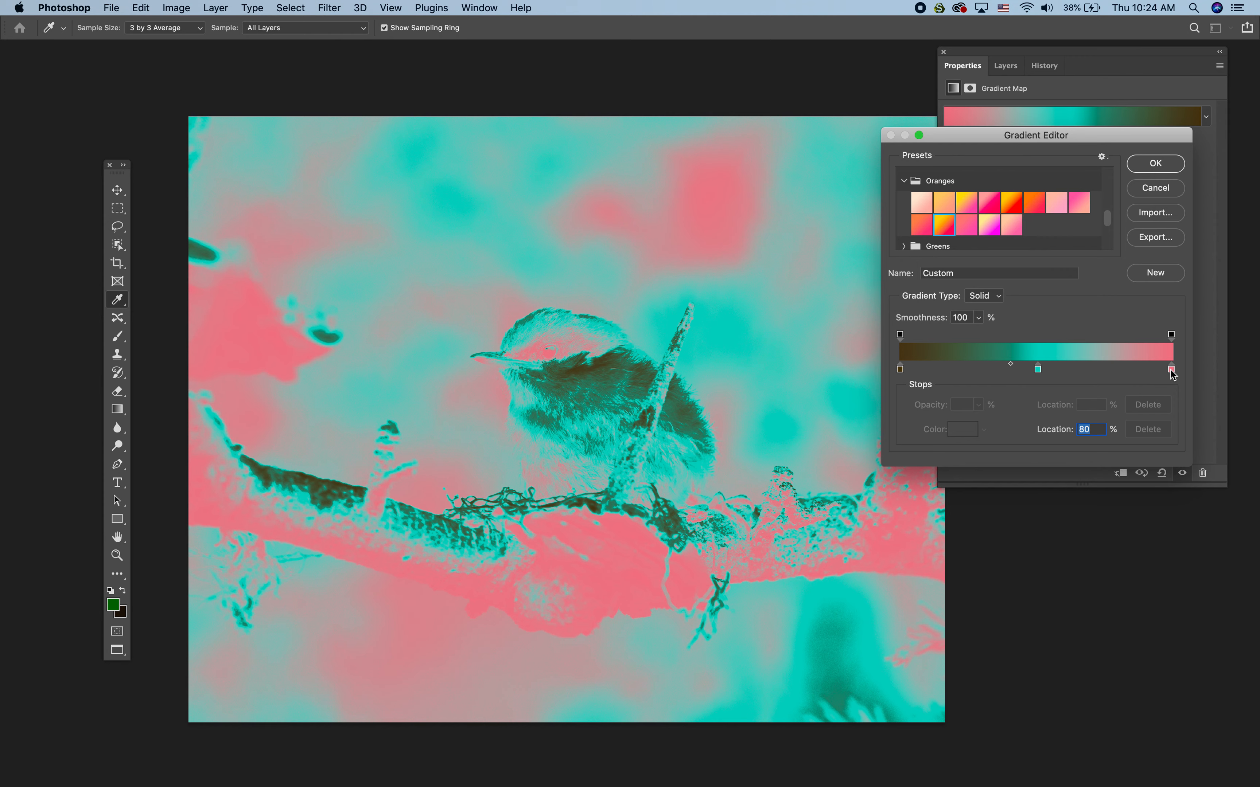
left_click(1038, 369)
left_click(962, 430)
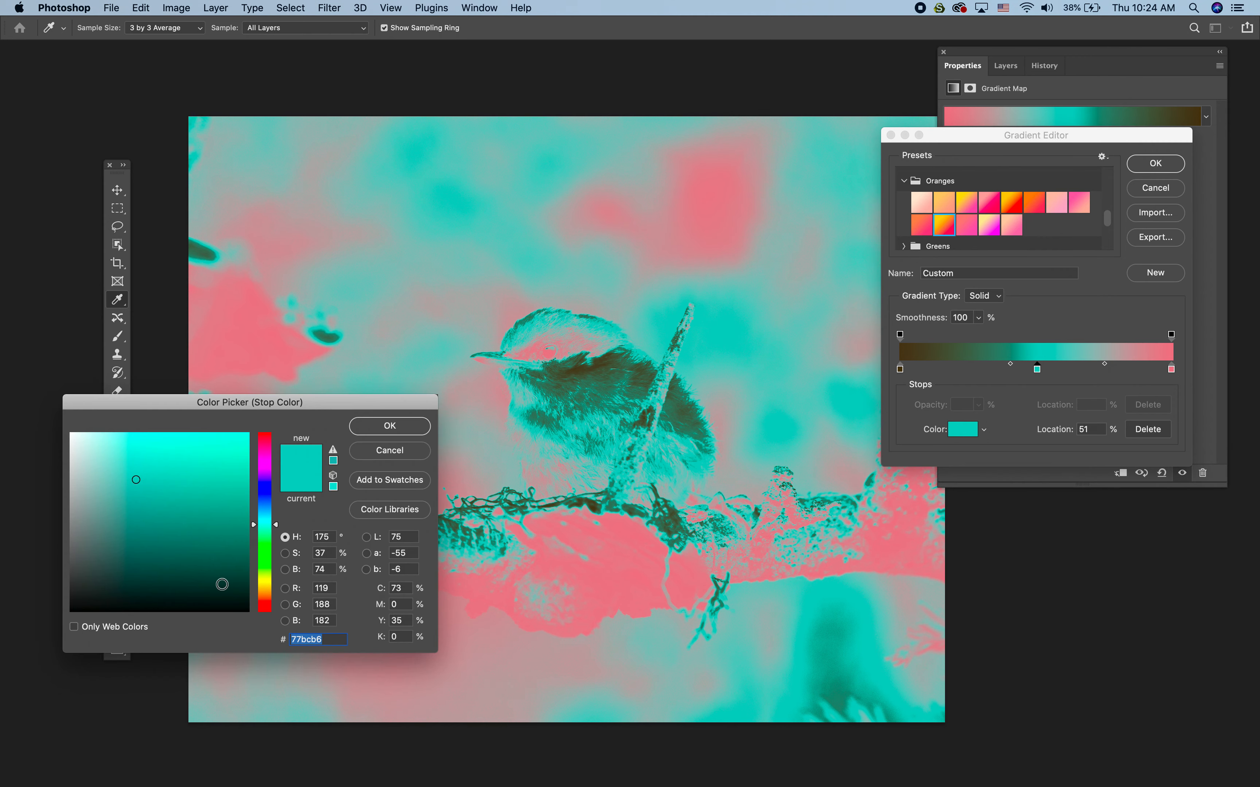
left_click_drag(223, 584, 171, 538)
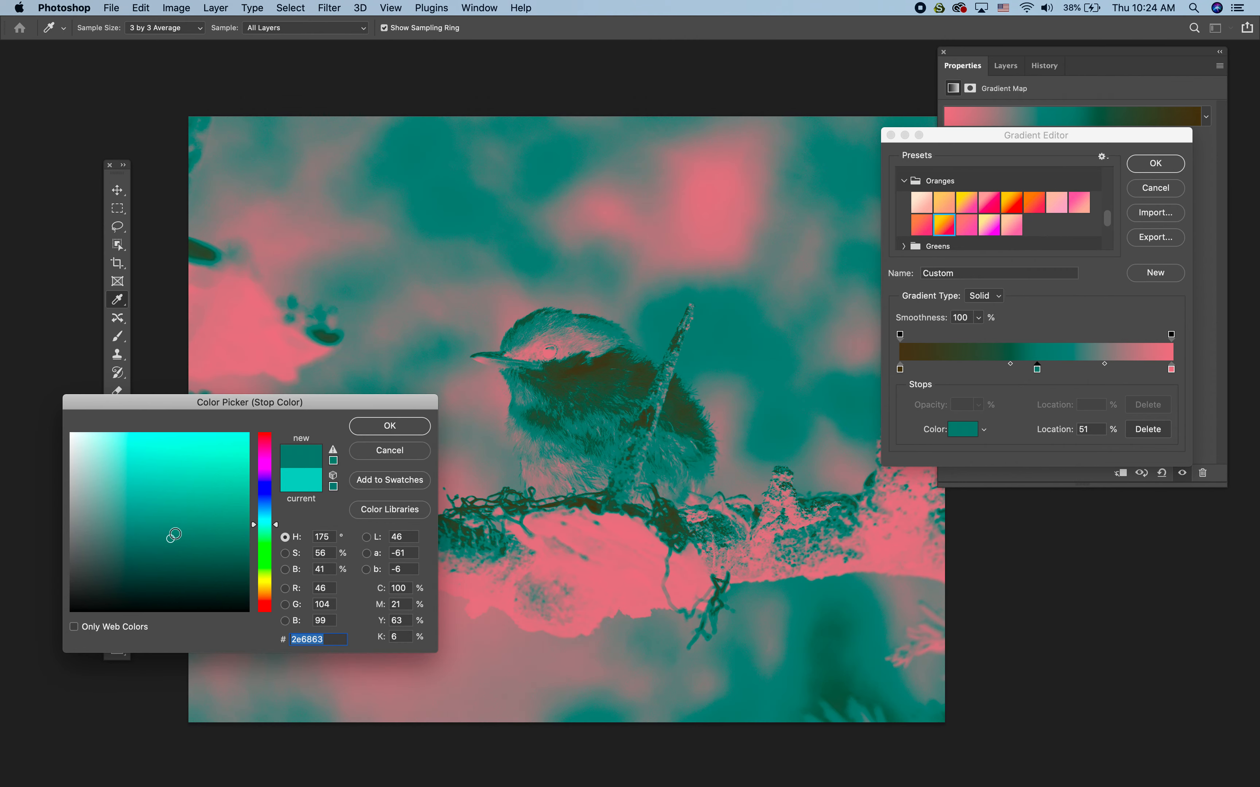
left_click(390, 425)
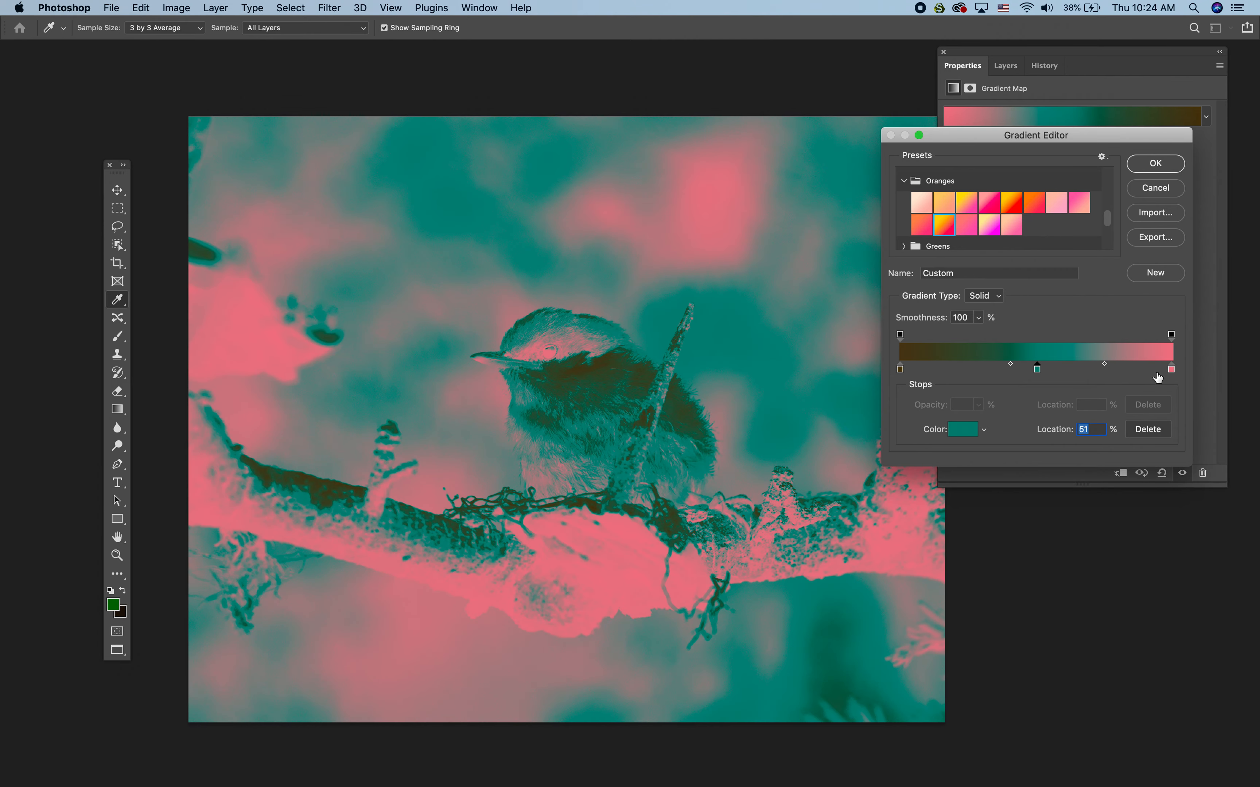
Step: Lighten the pink stop at location 100% to #dd9795 and accept the custom gradient for the gradient map
left_click(1172, 370)
double_click(1171, 370)
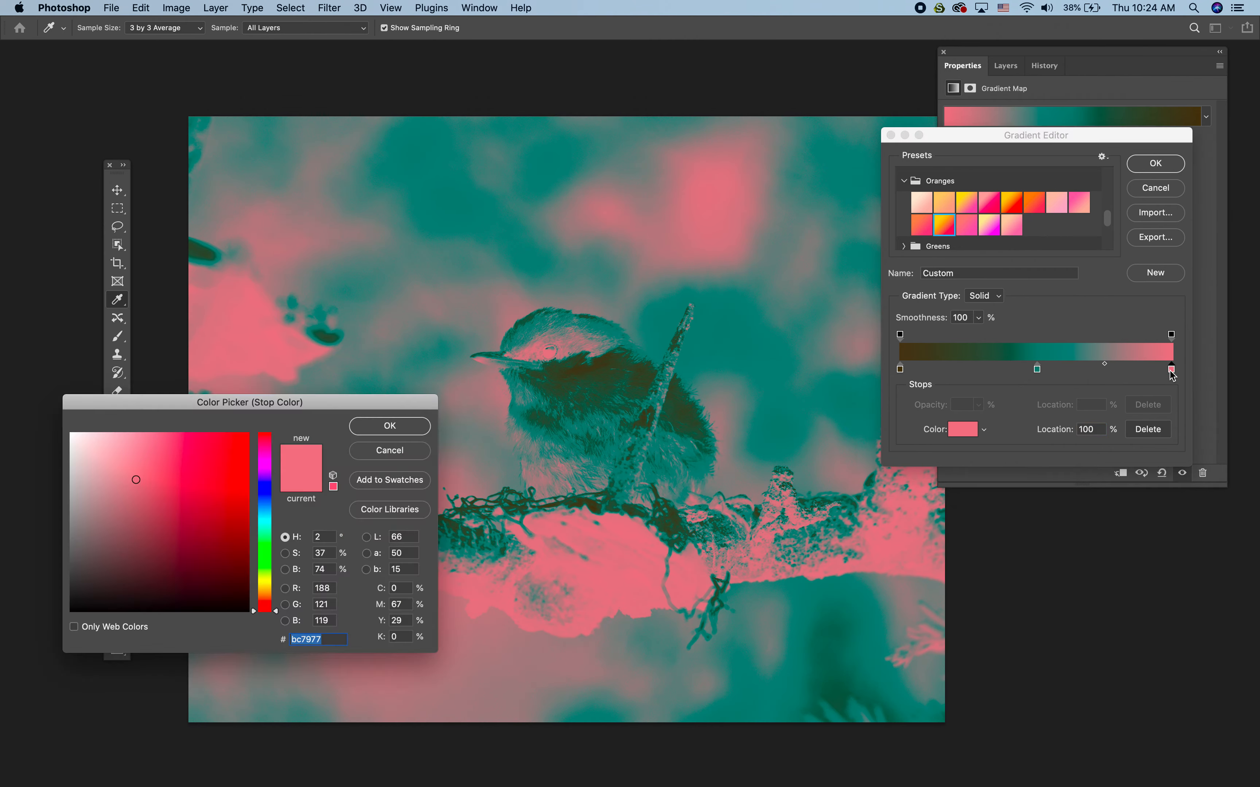
left_click(128, 457)
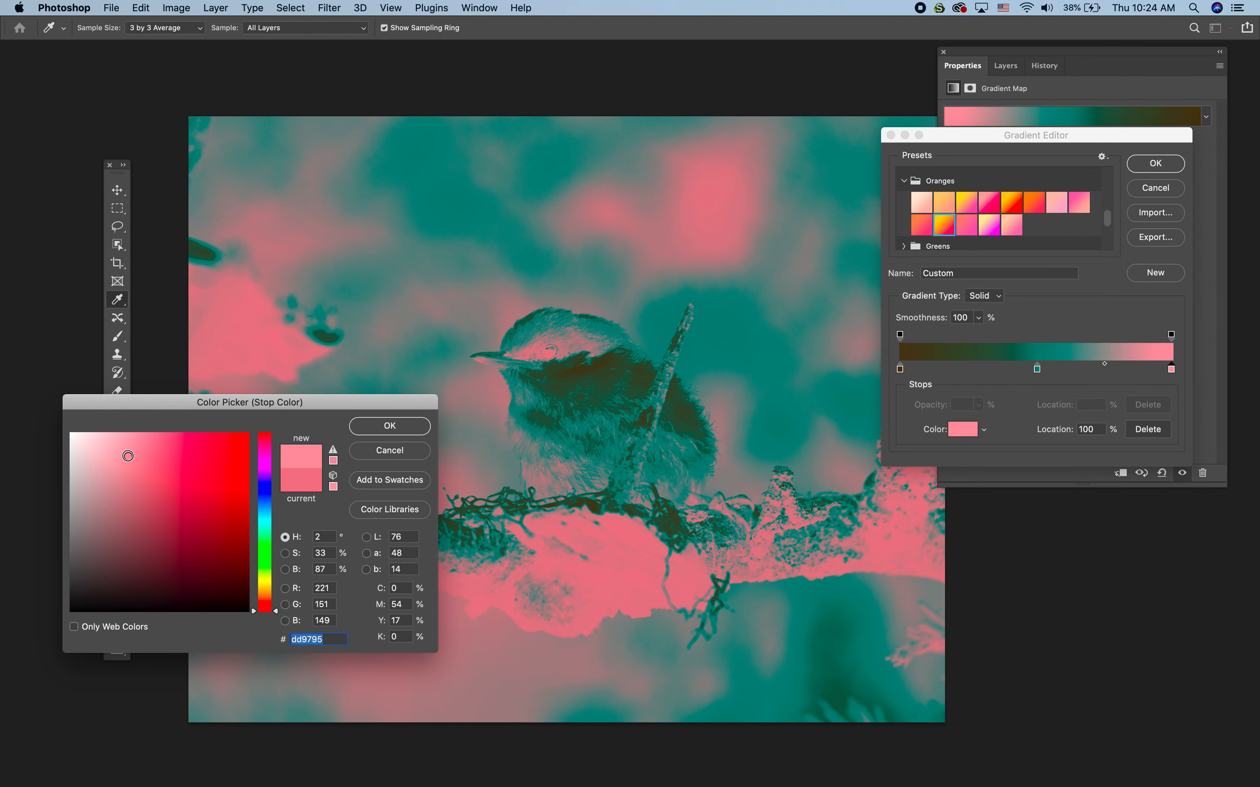
left_click(388, 427)
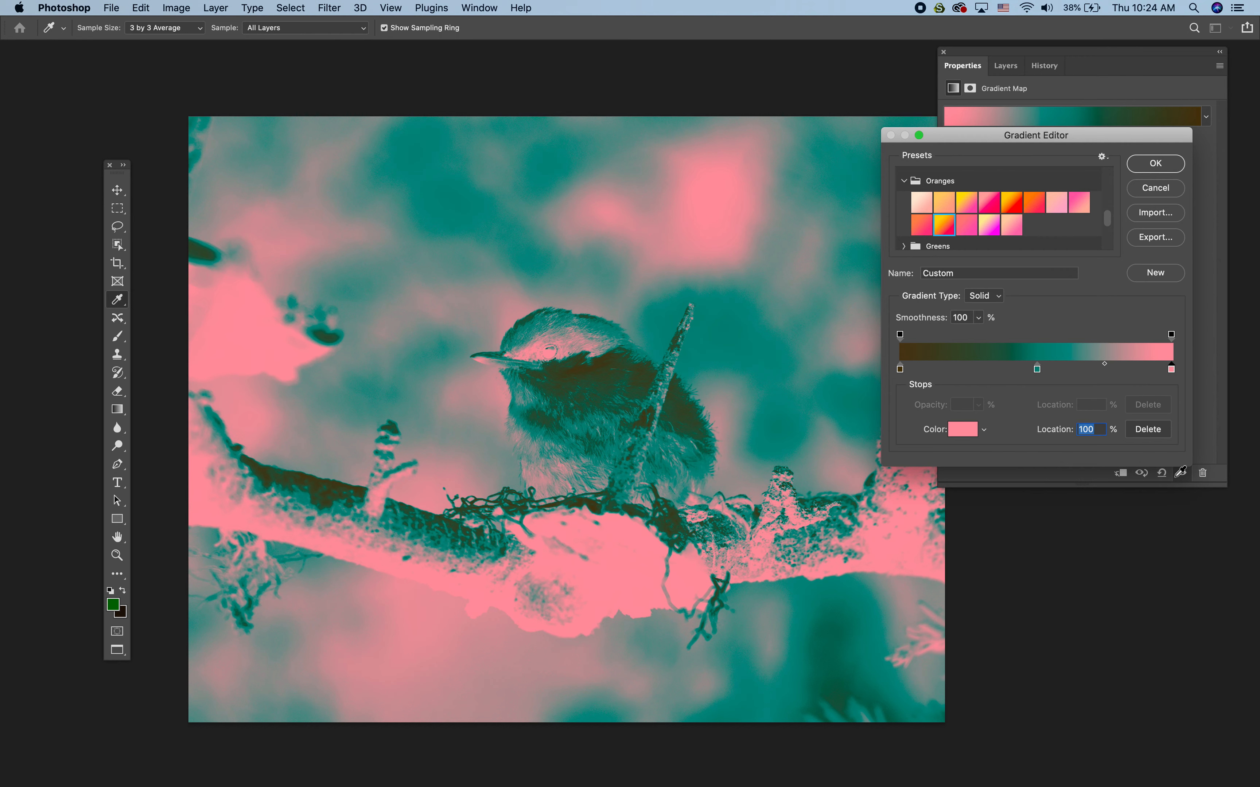
left_click(1157, 168)
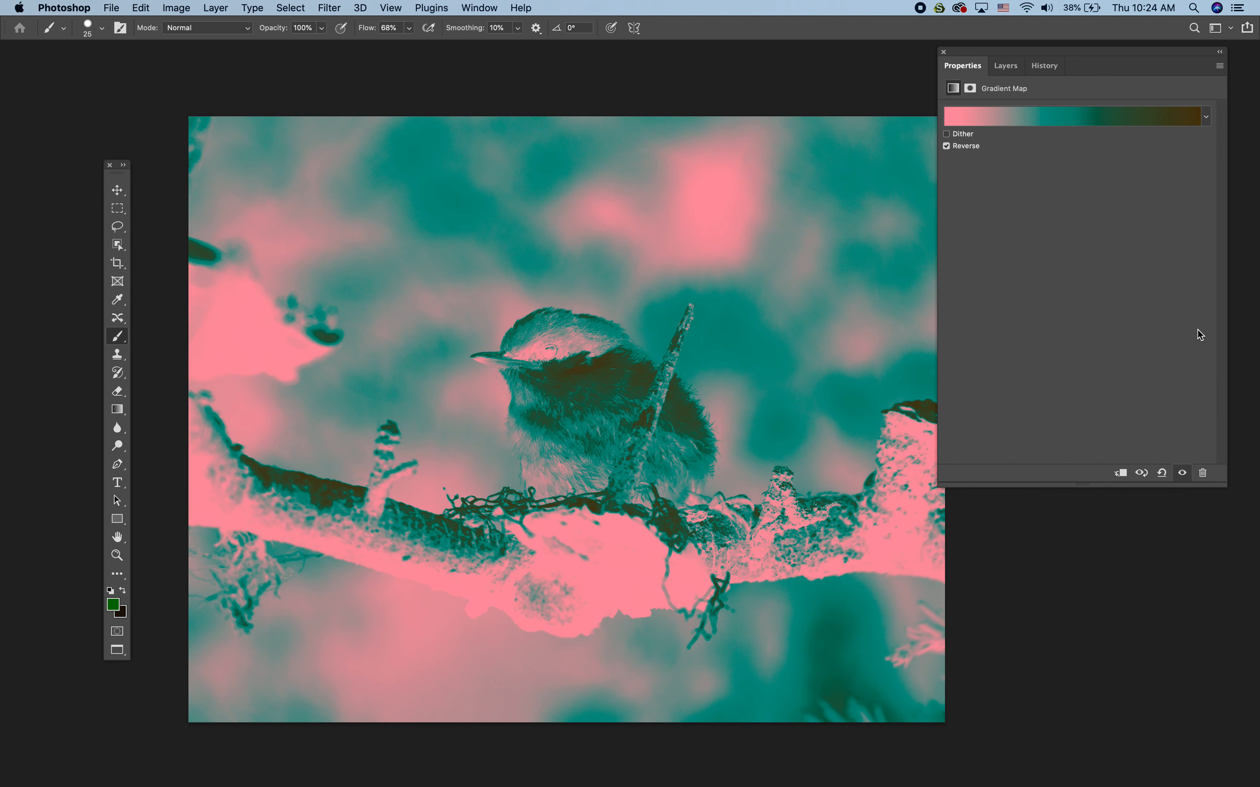
Step: Try the gradient map layer in Color Dodge mode at reduced opacity, and return it to Normal at 100%
left_click(1009, 66)
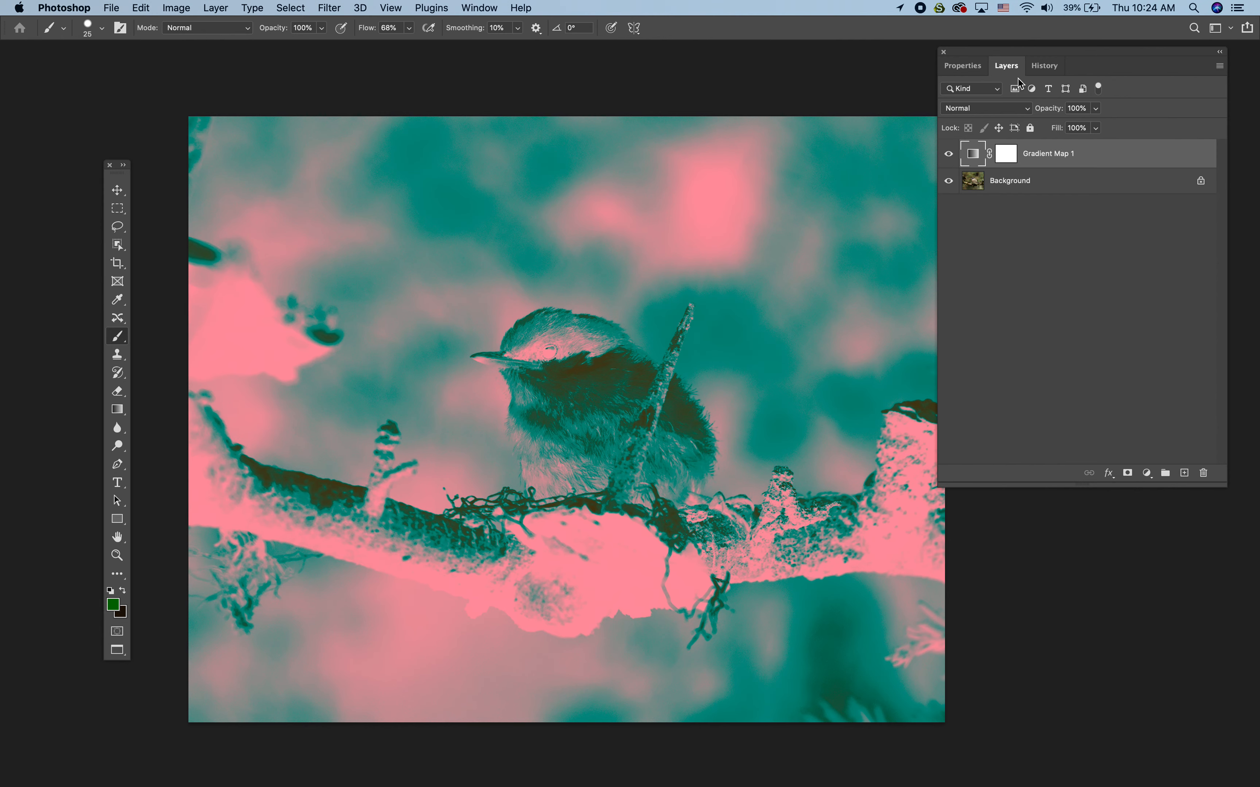
left_click(1030, 112)
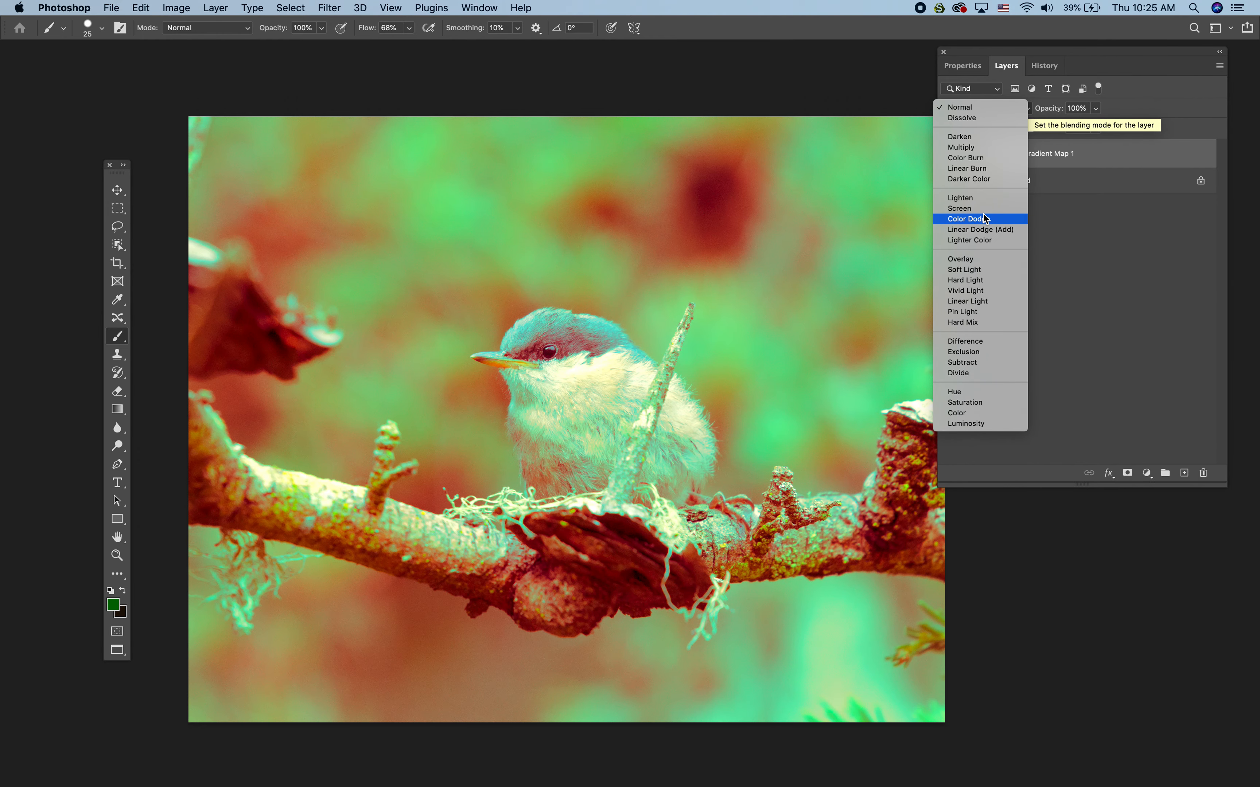
left_click(984, 218)
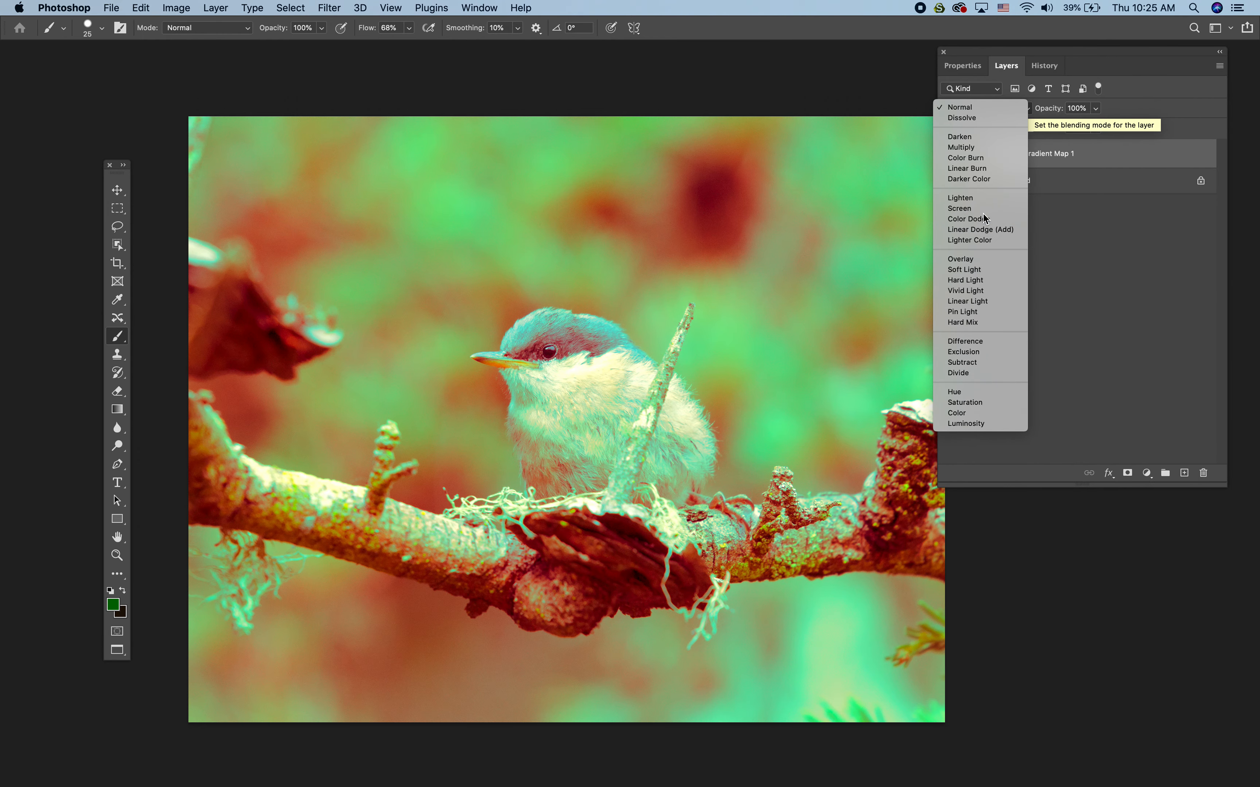
left_click(1096, 109)
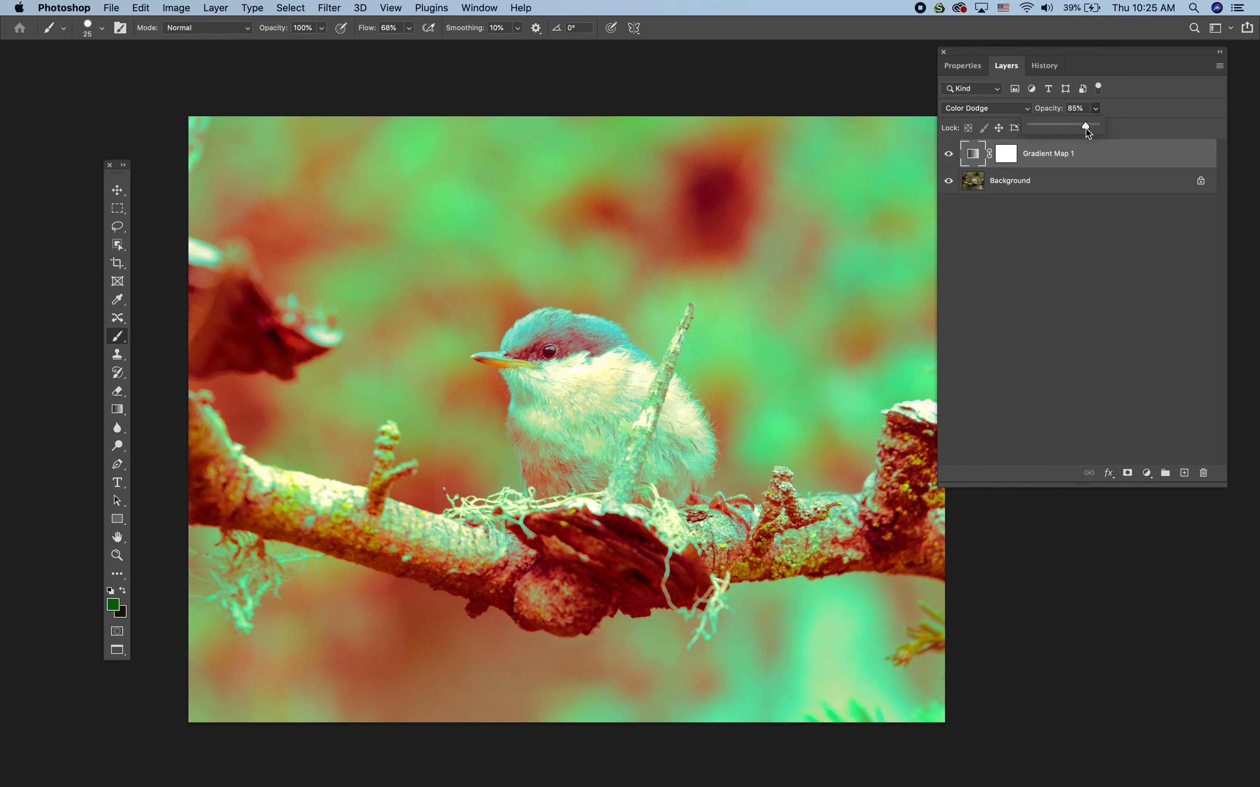
left_click_drag(1087, 129, 1080, 132)
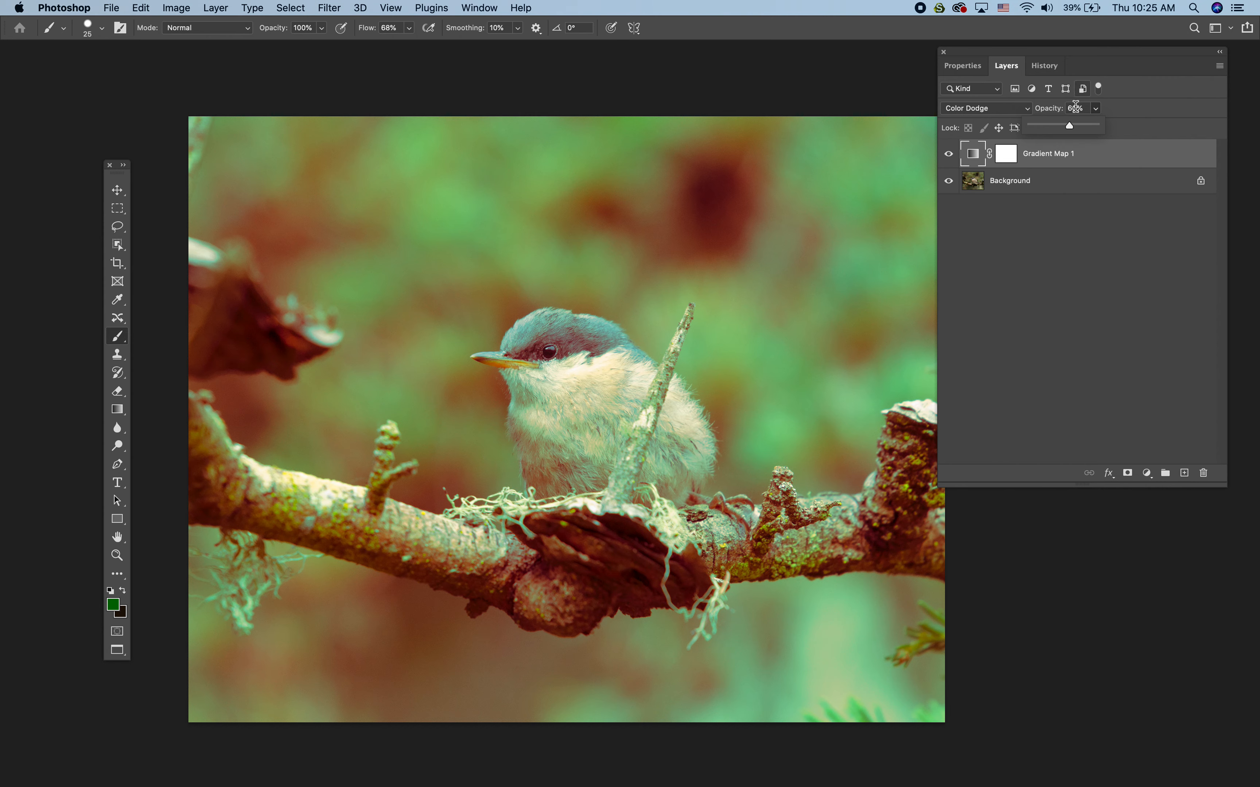
left_click_drag(1069, 126, 1156, 124)
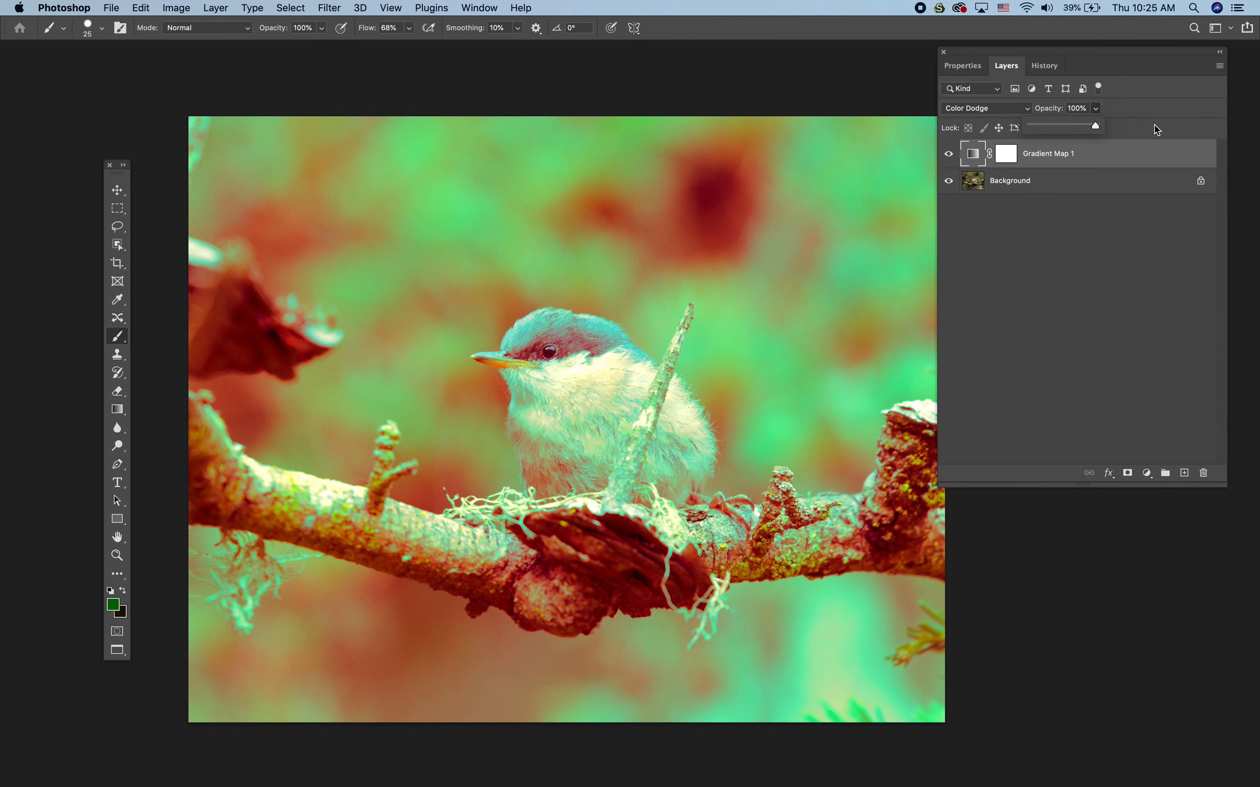
left_click(1019, 108)
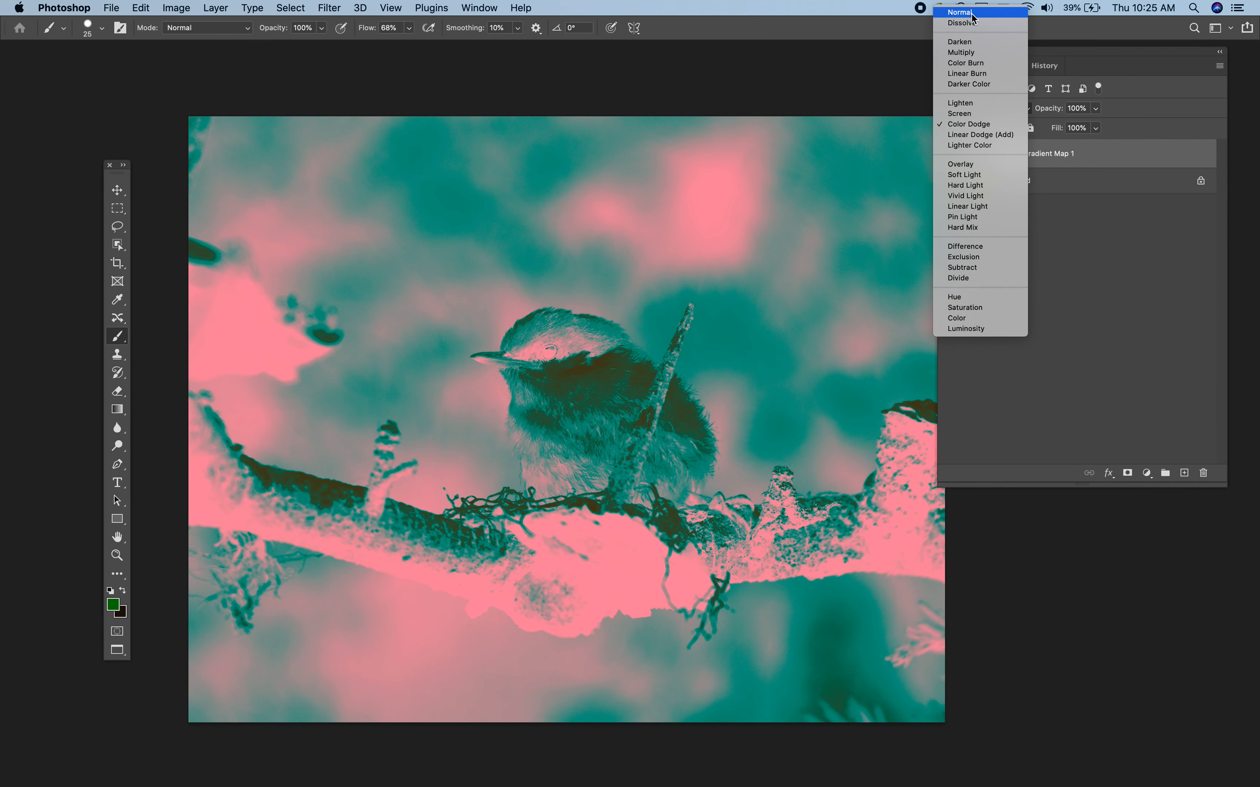
left_click(960, 12)
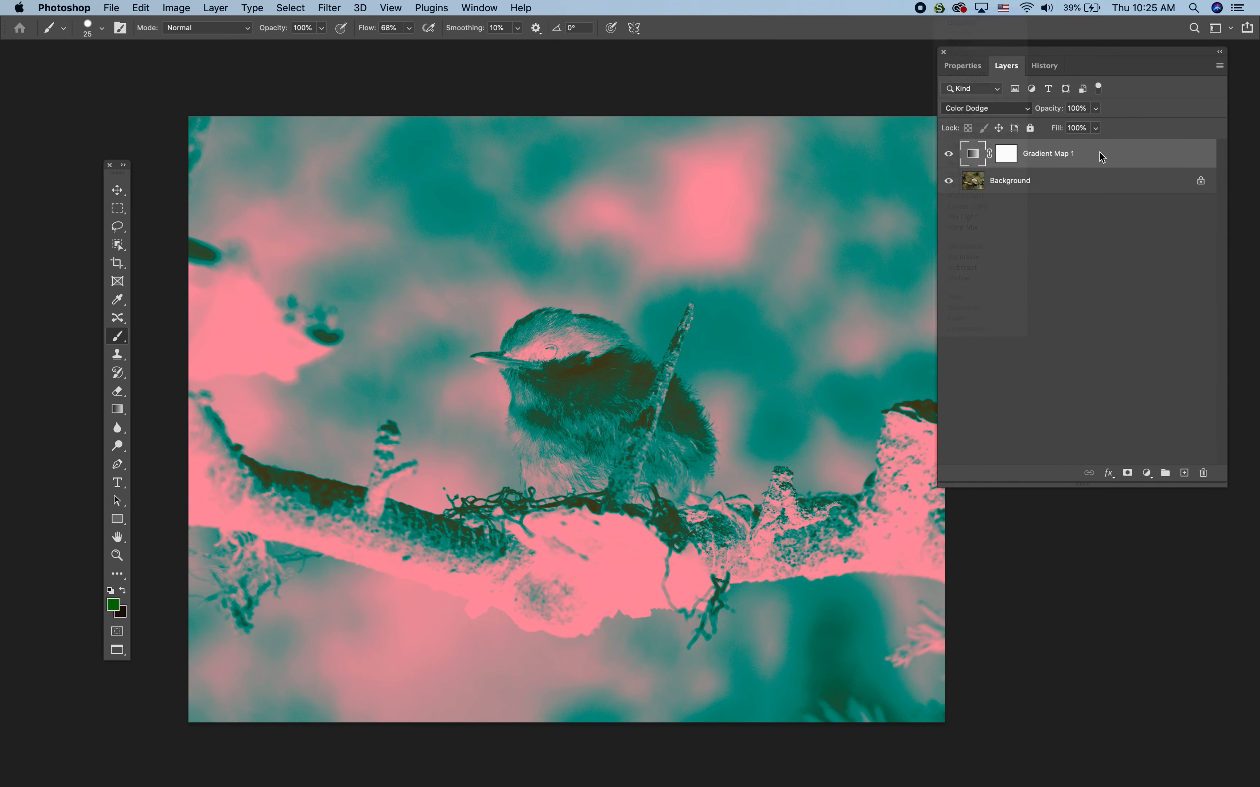
Step: Hide the gradient map layer and add a Black & White adjustment above the background with reds 179, yellows 0 and greens 123
left_click(948, 156)
left_click(1020, 184)
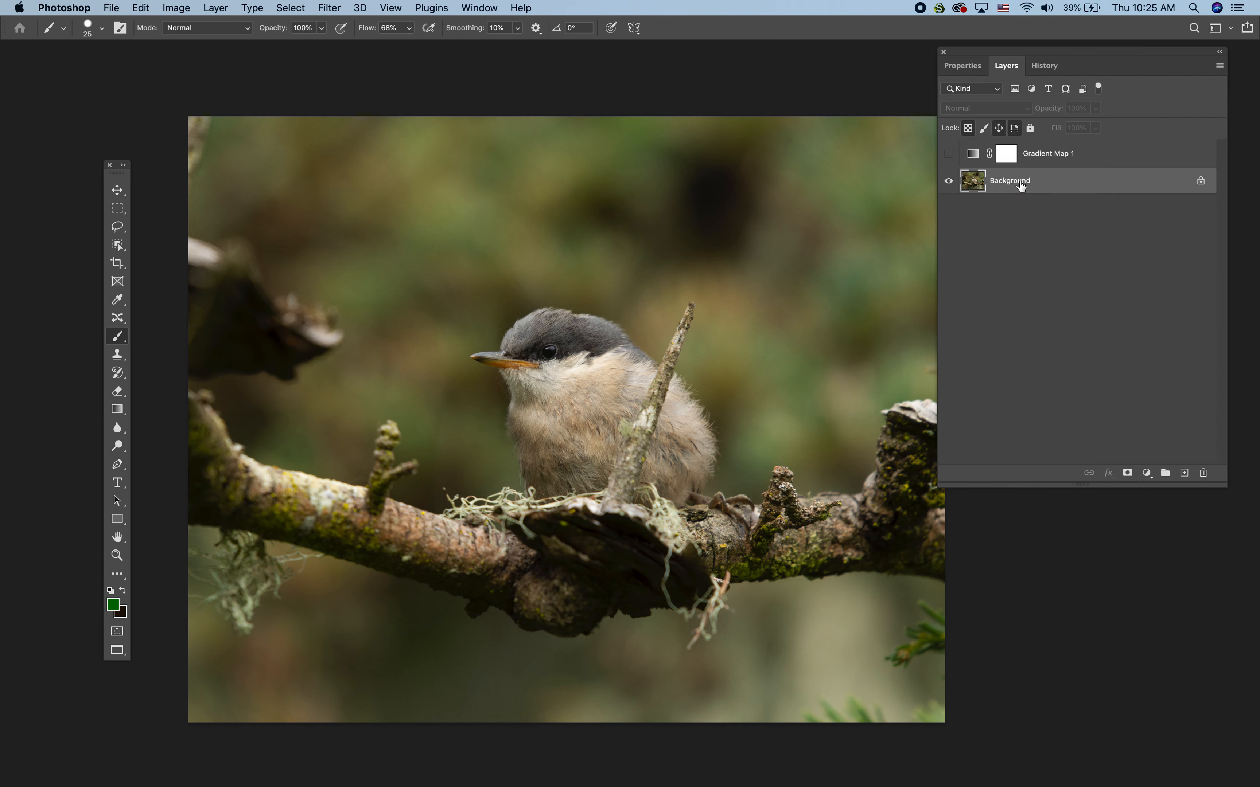
left_click(1148, 474)
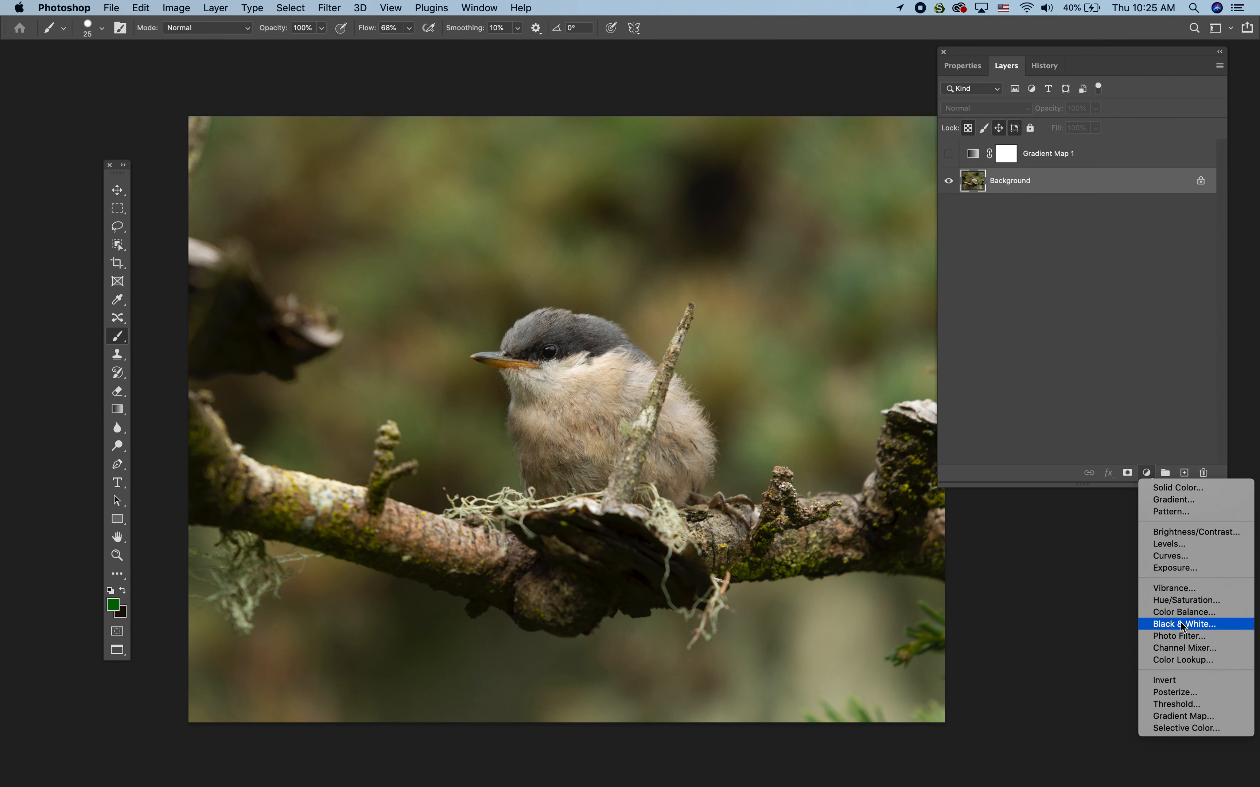
left_click(1182, 625)
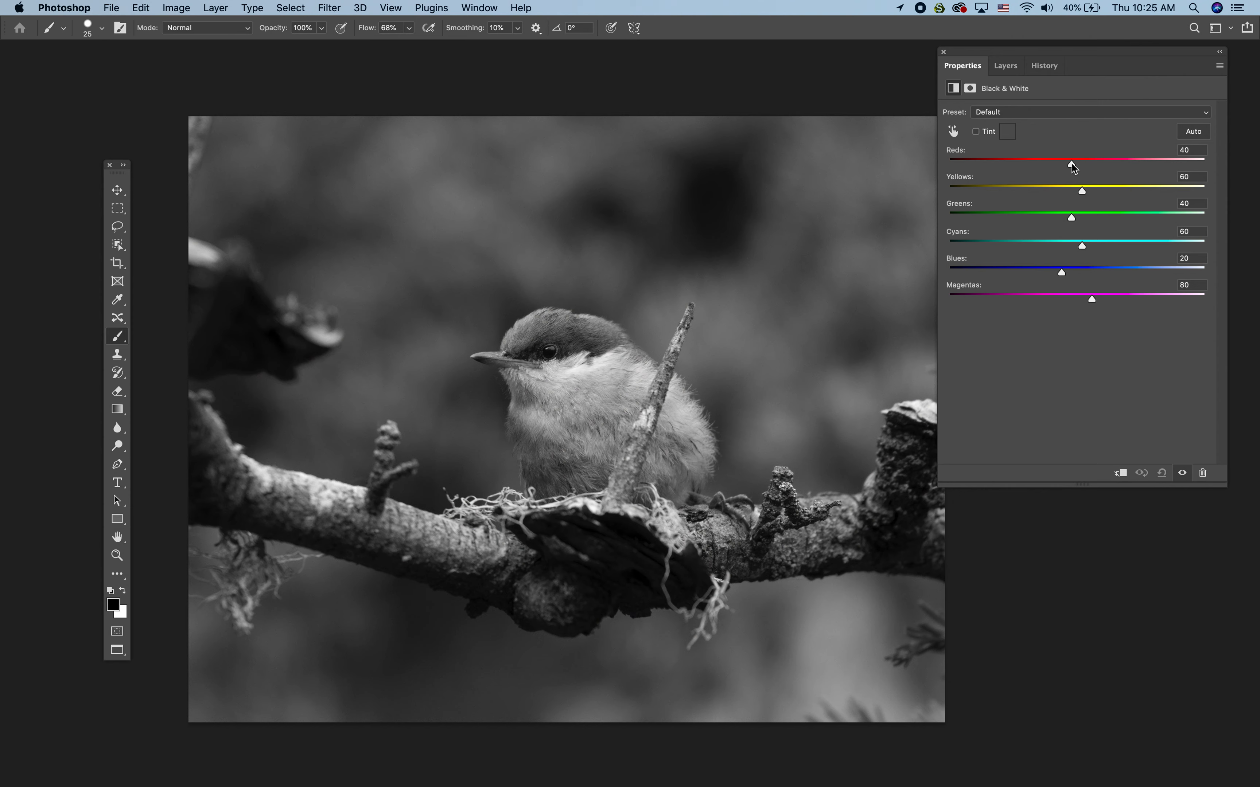
left_click_drag(1072, 163, 1115, 218)
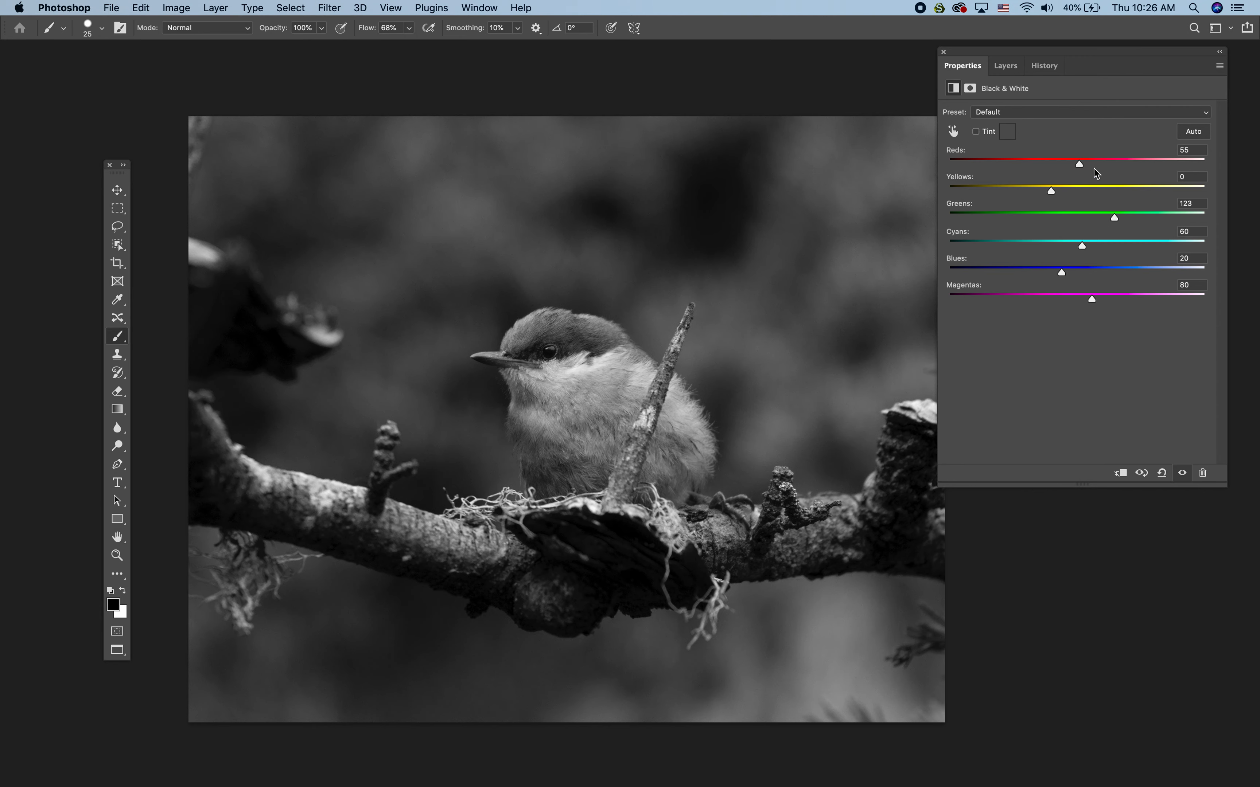
left_click_drag(1079, 163, 1144, 153)
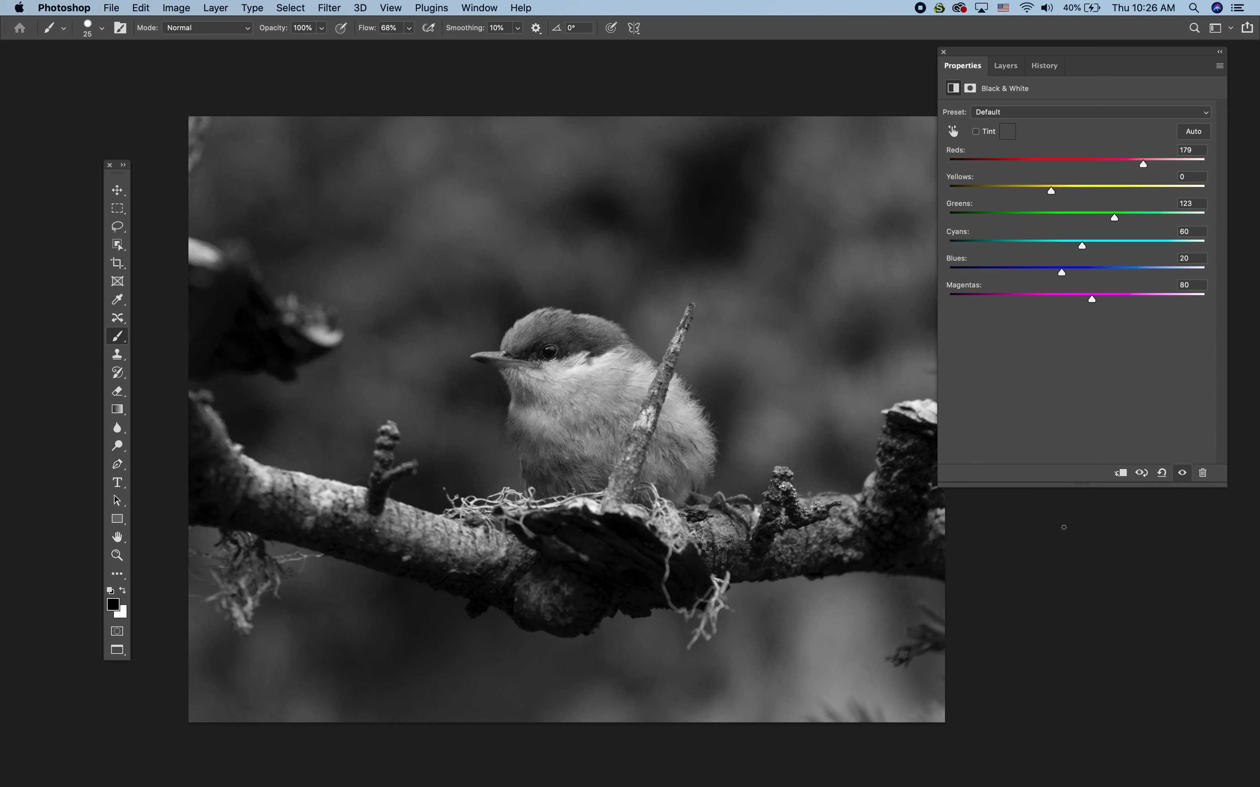
Step: Show the gradient map layer again and blend it in Soft Light mode at 53% opacity
left_click(1005, 67)
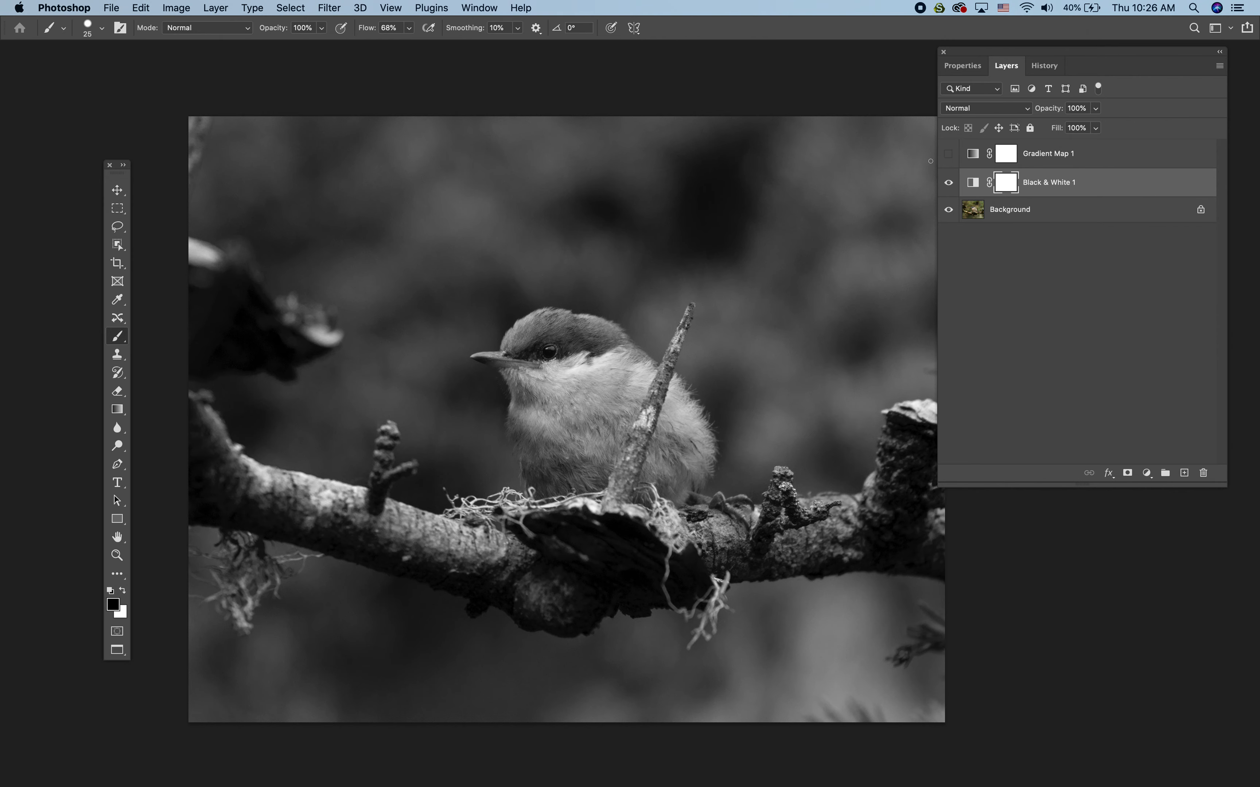
left_click(948, 156)
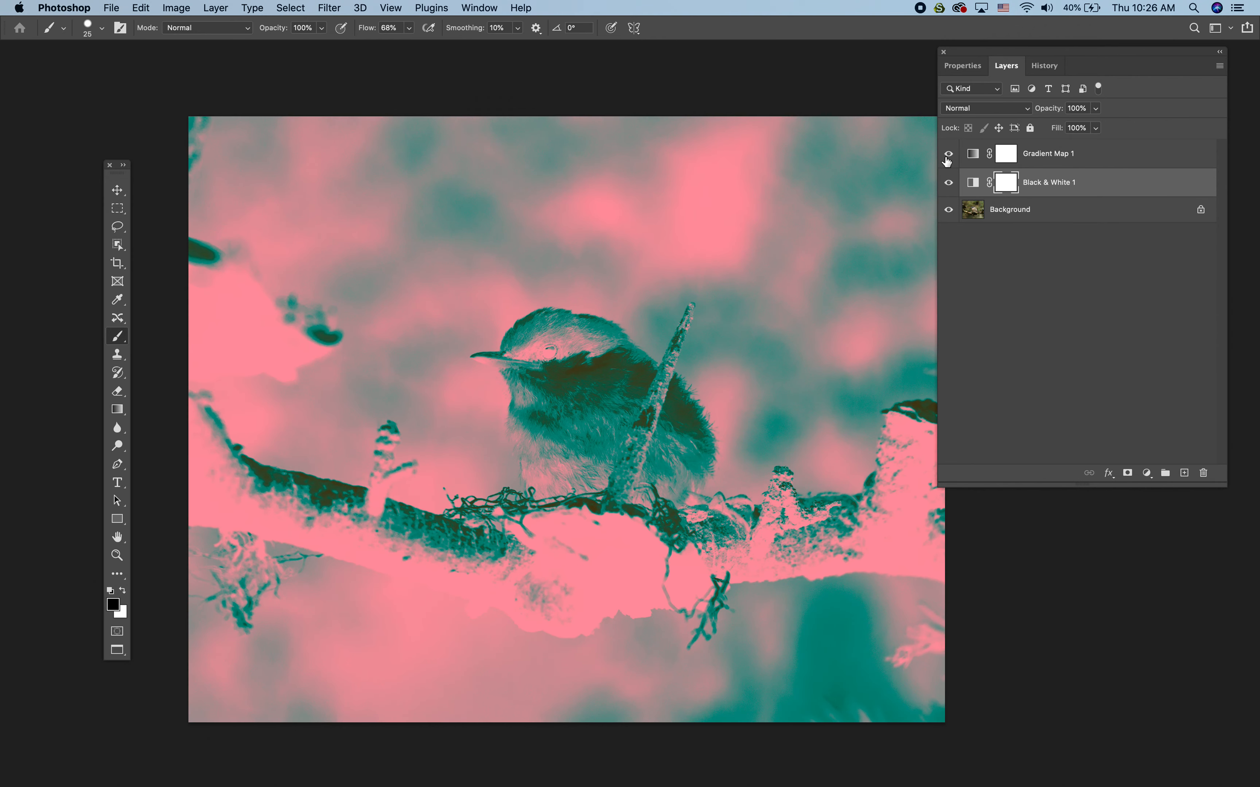
left_click(1068, 156)
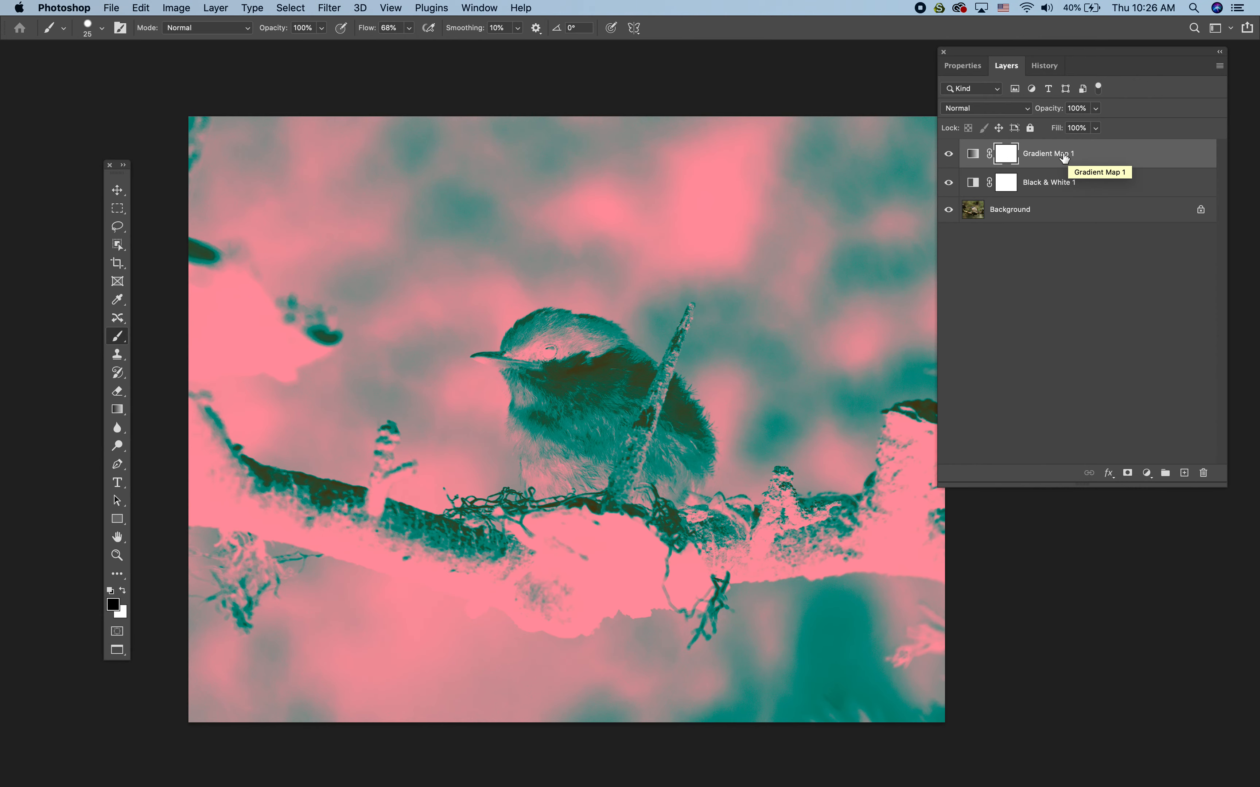
left_click(1027, 109)
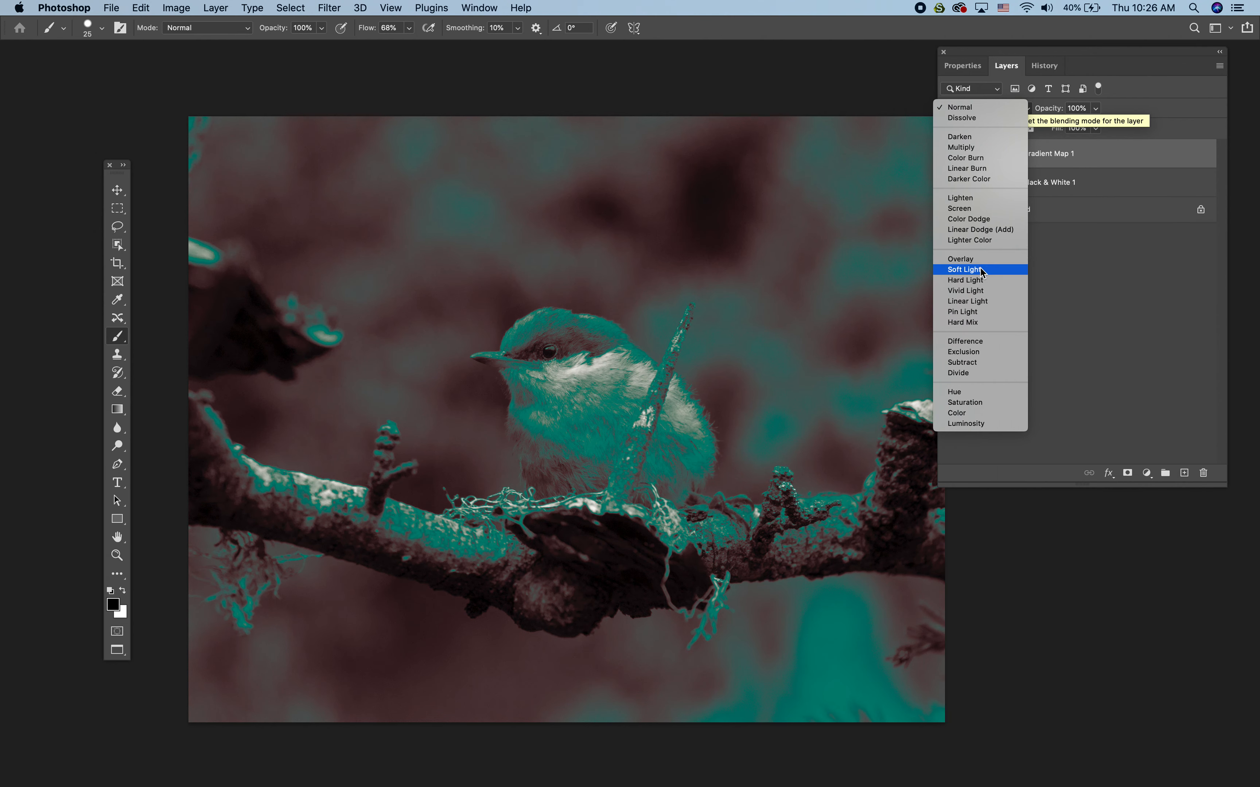
left_click(980, 273)
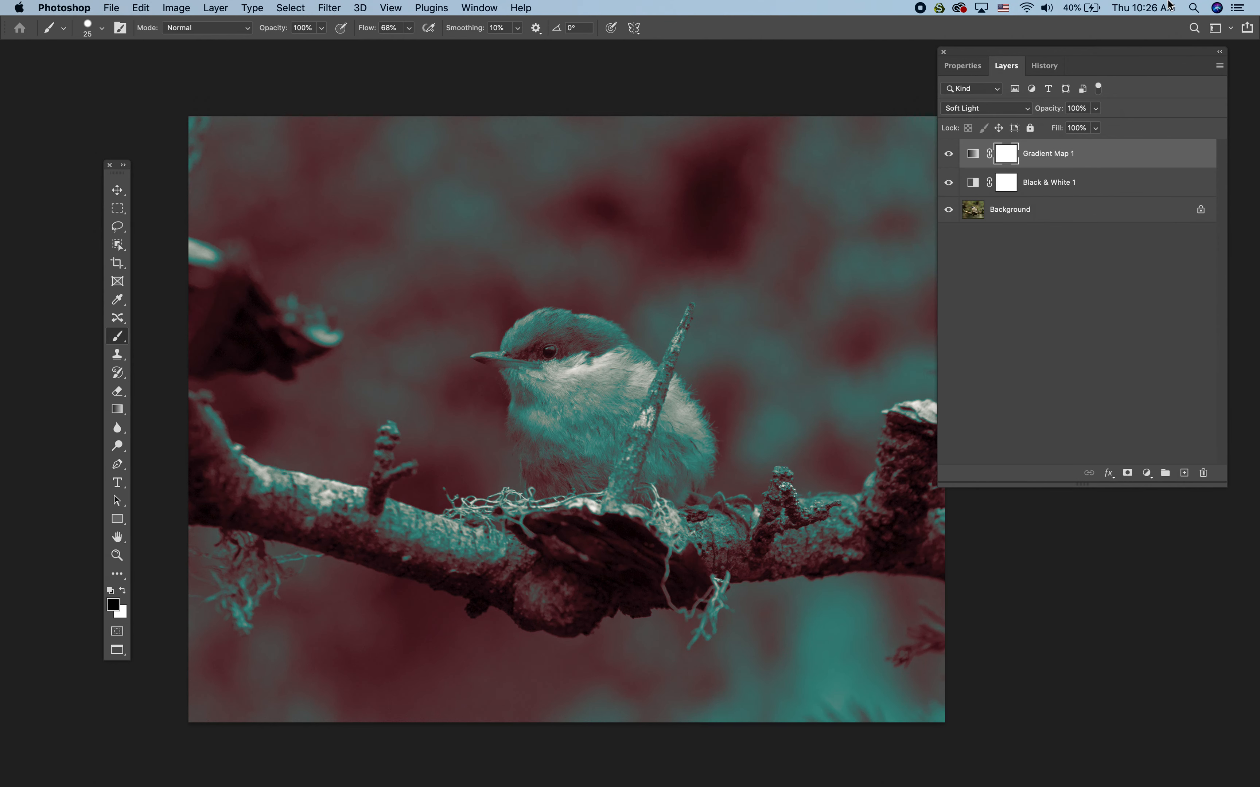
left_click(1096, 109)
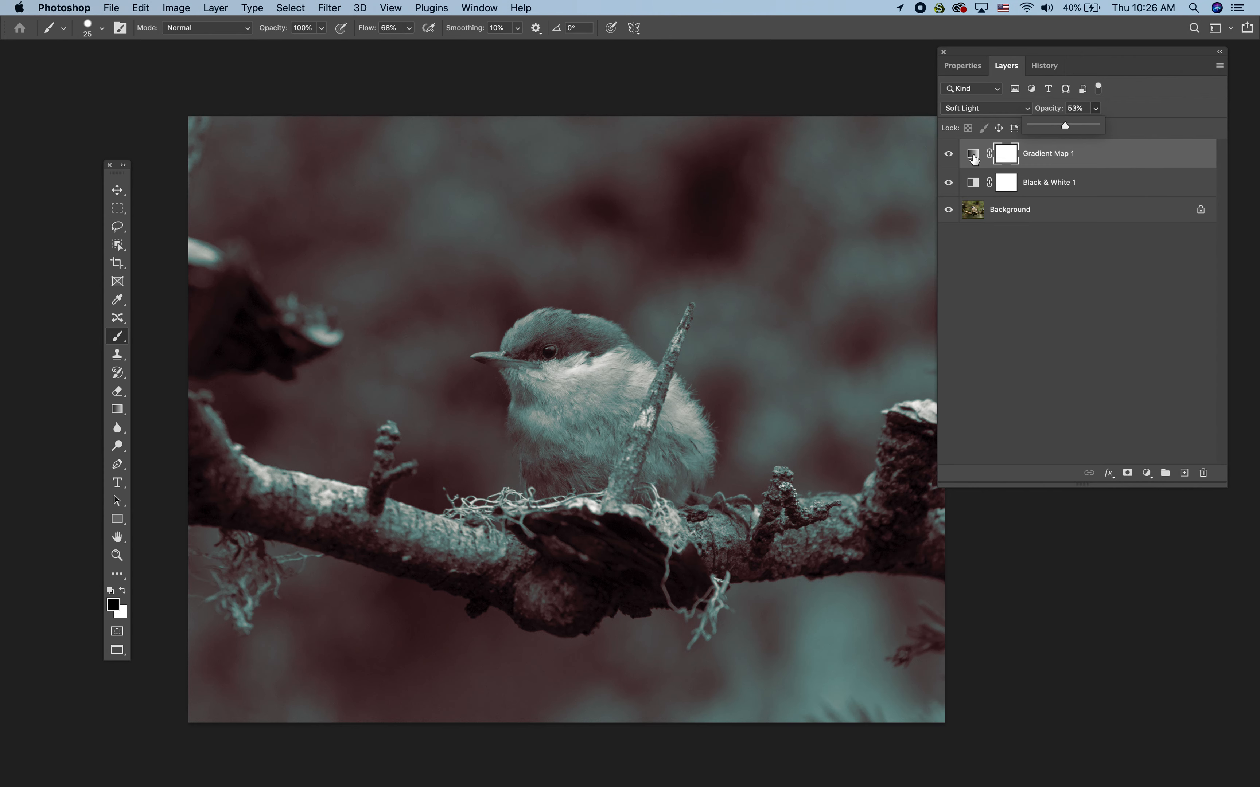
Step: Reopen the gradient map's gradient for editing and change the brown stop at location 0% to a very dark navy blue
double_click(974, 156)
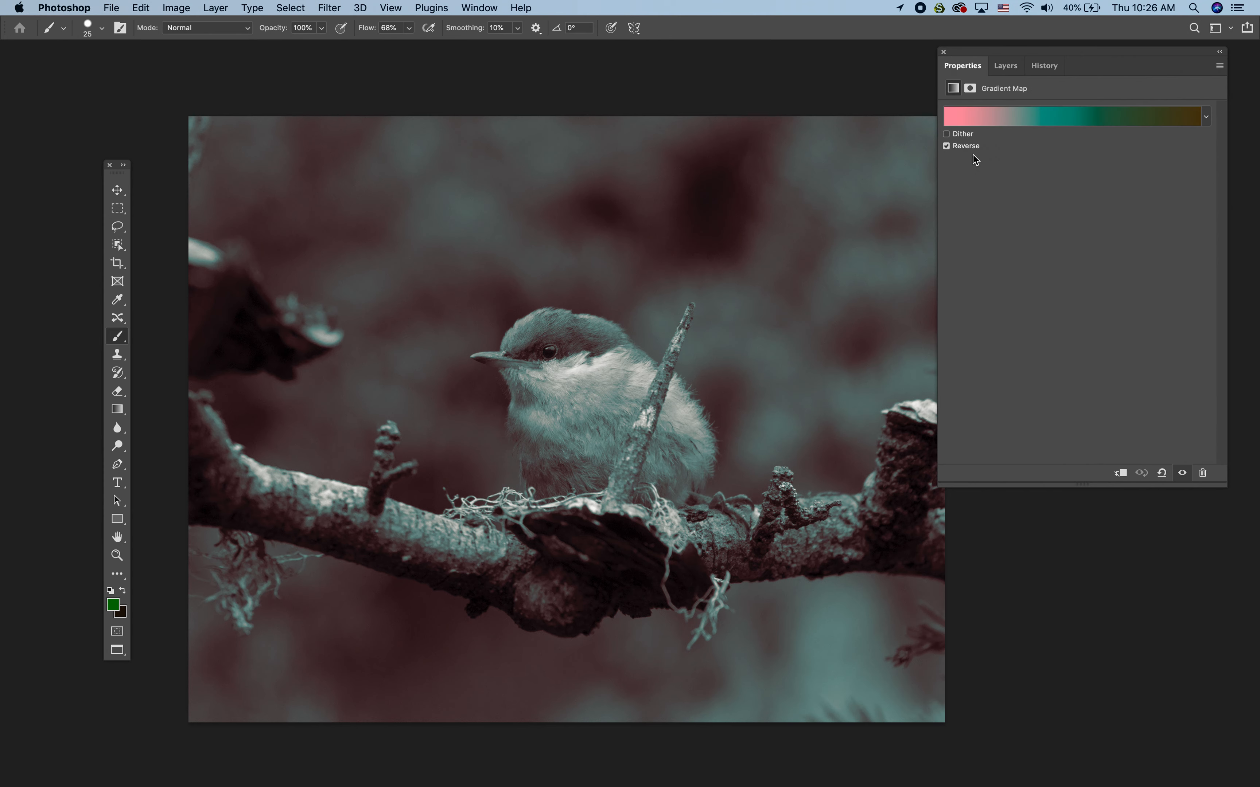
left_click(1062, 118)
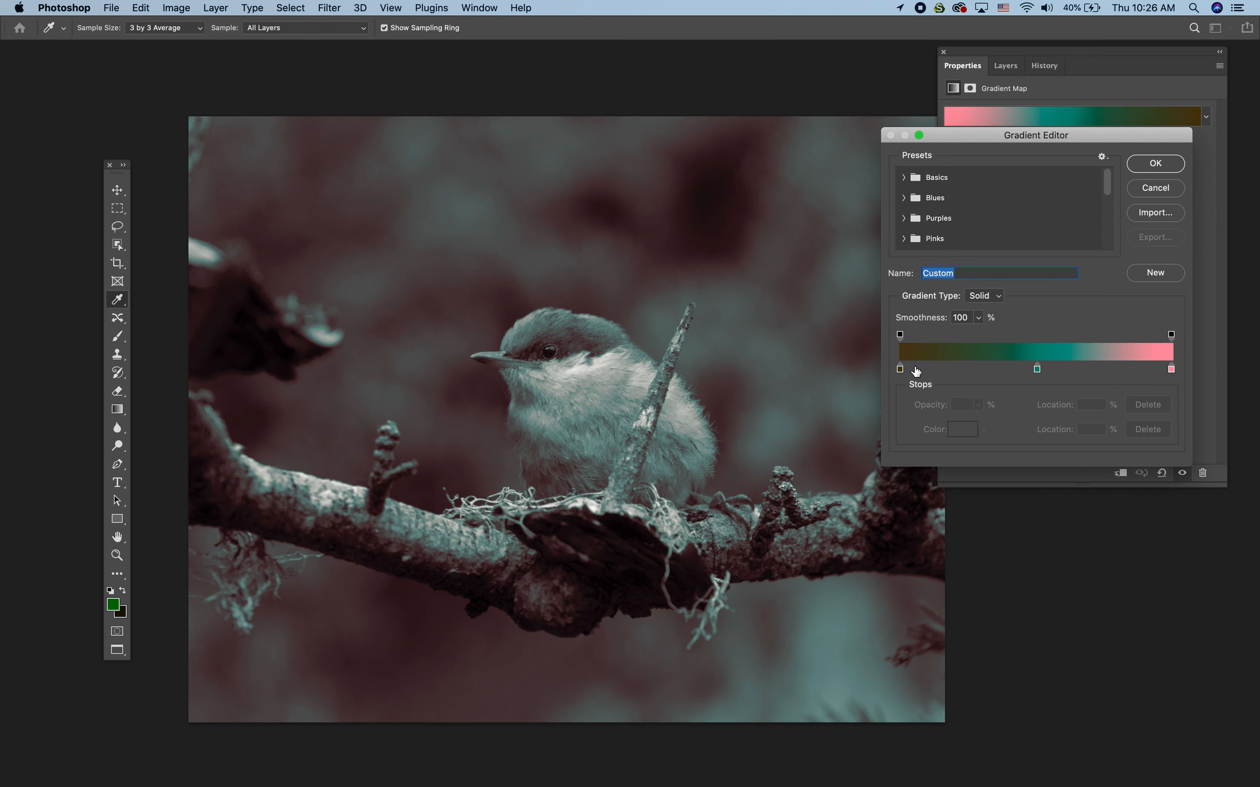
left_click(900, 370)
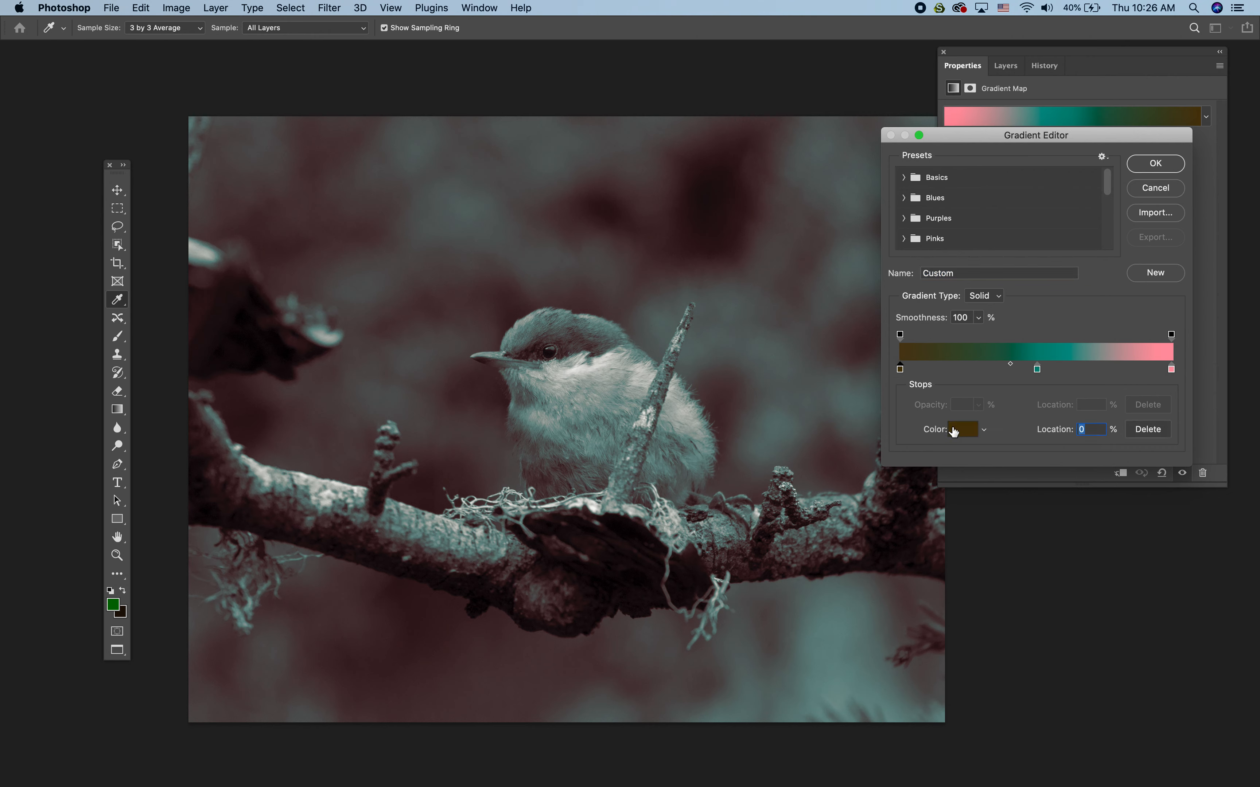
left_click(963, 429)
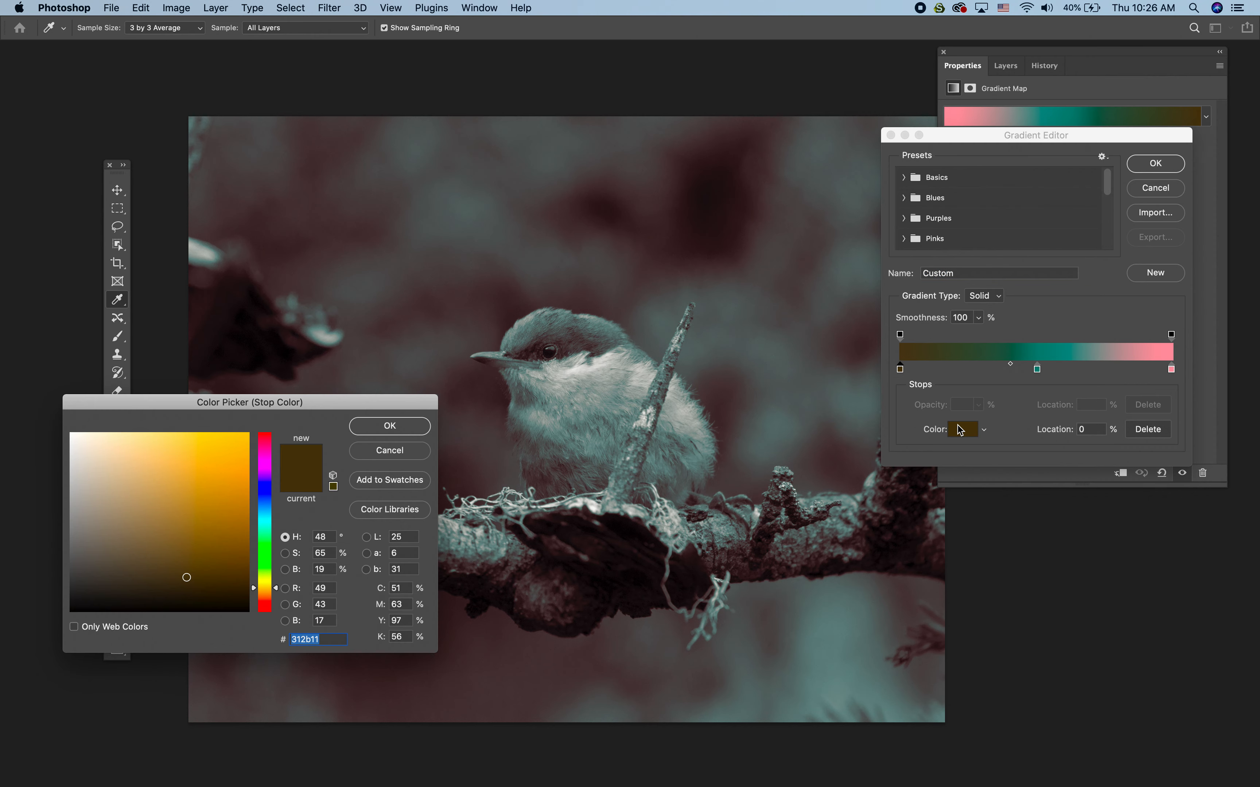
left_click(264, 492)
left_click(167, 580)
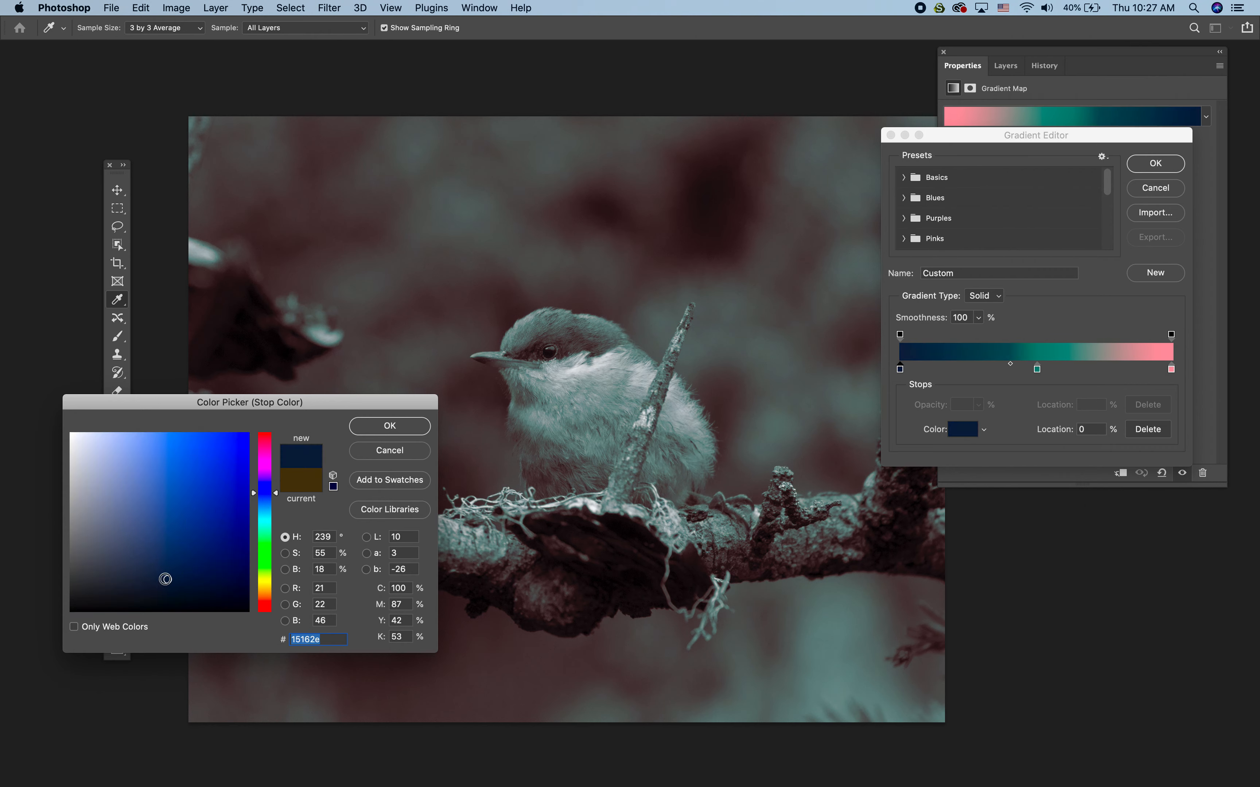
left_click(152, 582)
left_click(407, 428)
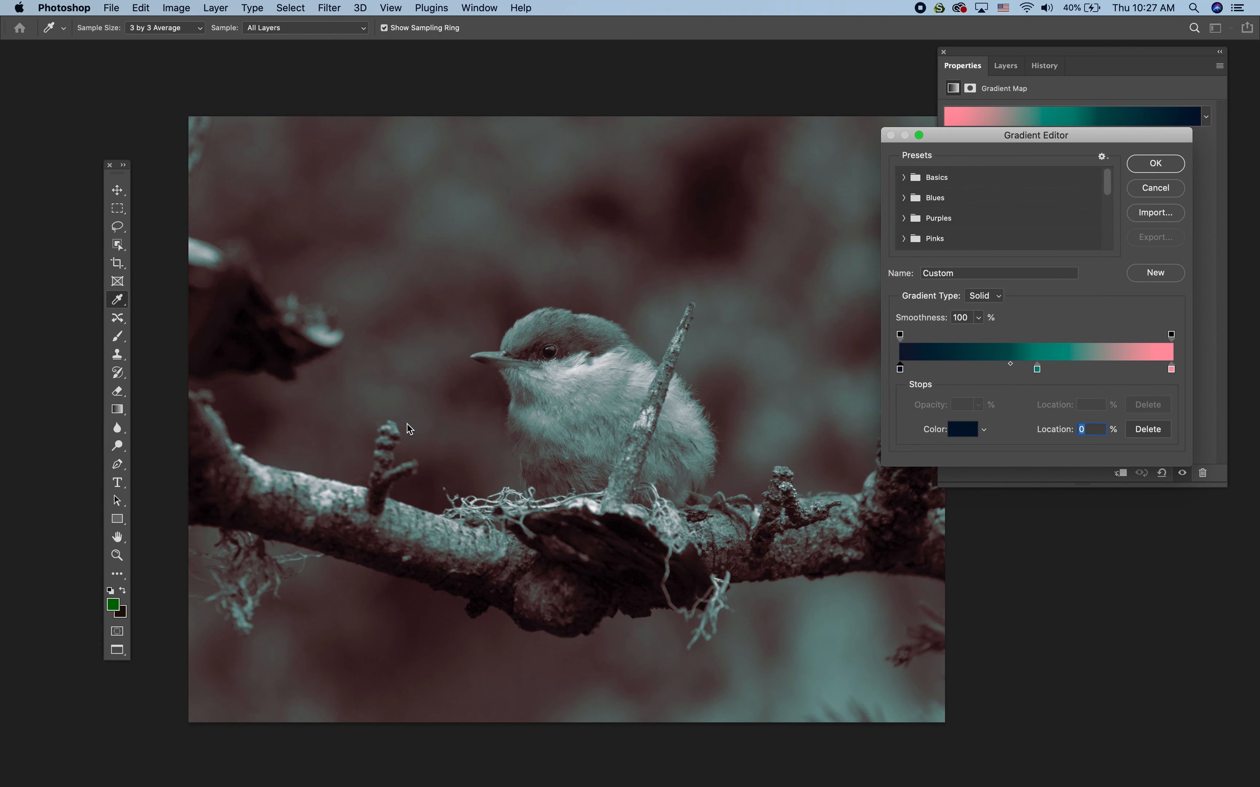
Step: Remove the teal colour stop at location 51% from the gradient
left_click(1037, 369)
double_click(1037, 370)
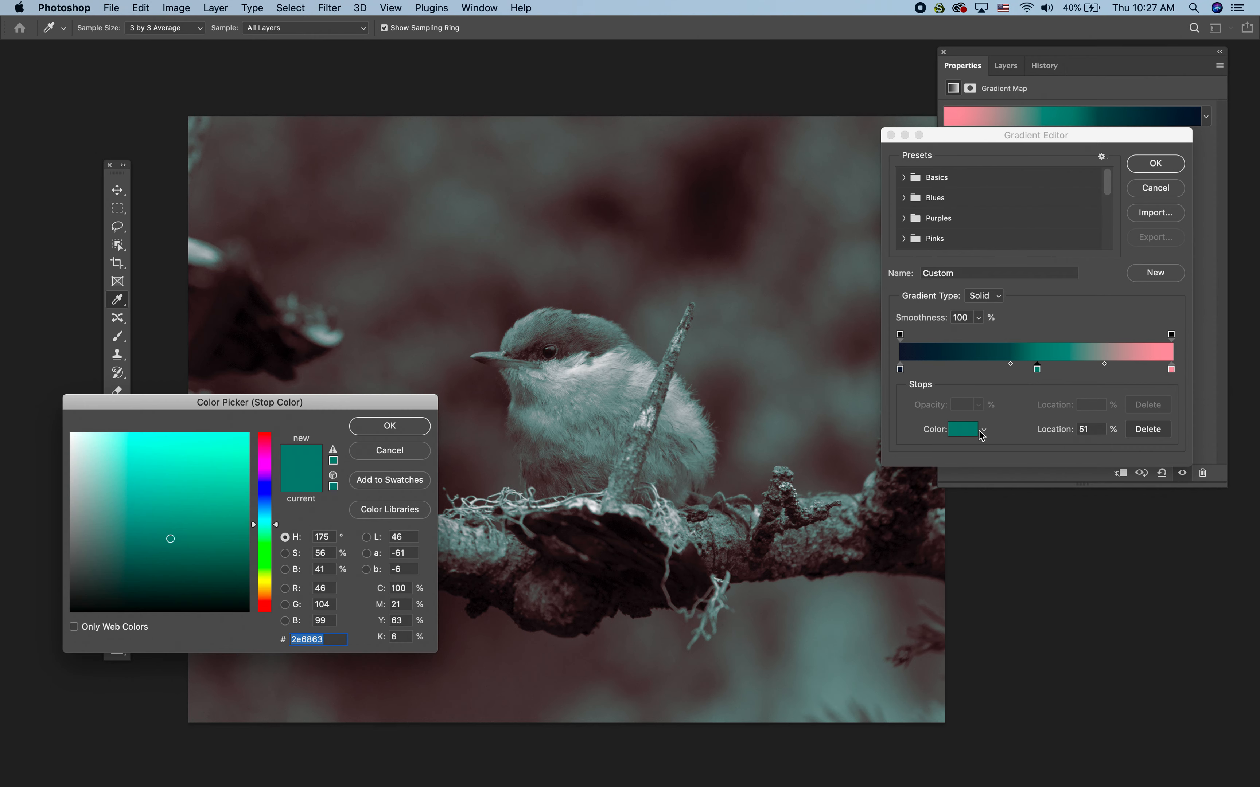
left_click(390, 450)
left_click_drag(1037, 369, 1062, 469)
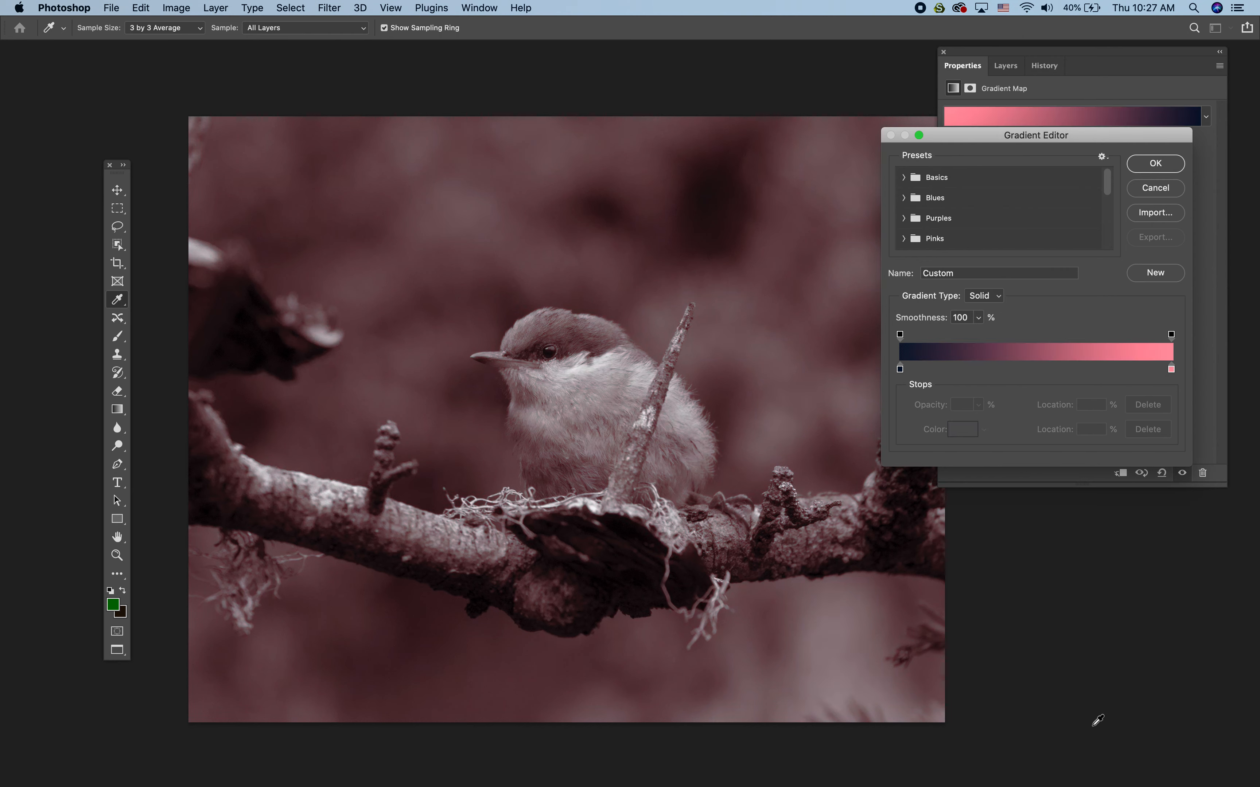
Step: Change the pink stop at location 100% to a golden yellow, #b8ad38
left_click(1171, 370)
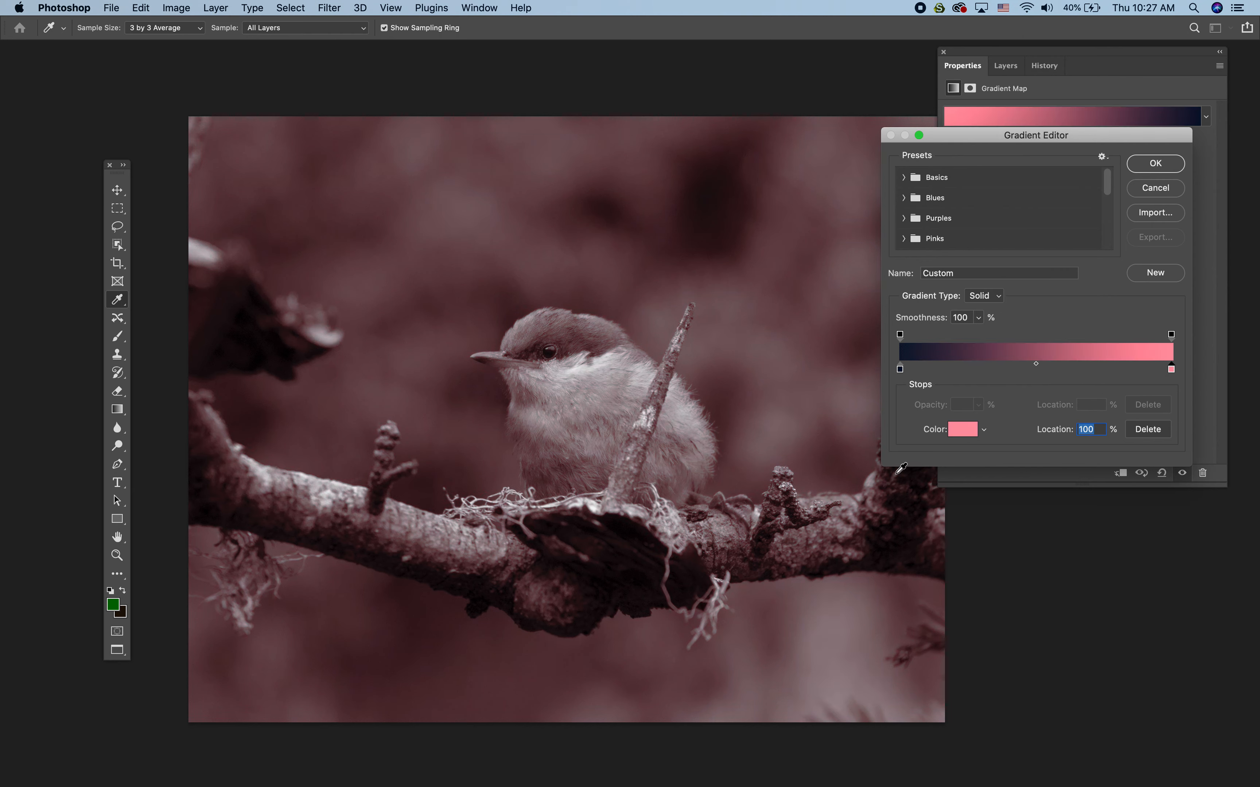
left_click(963, 430)
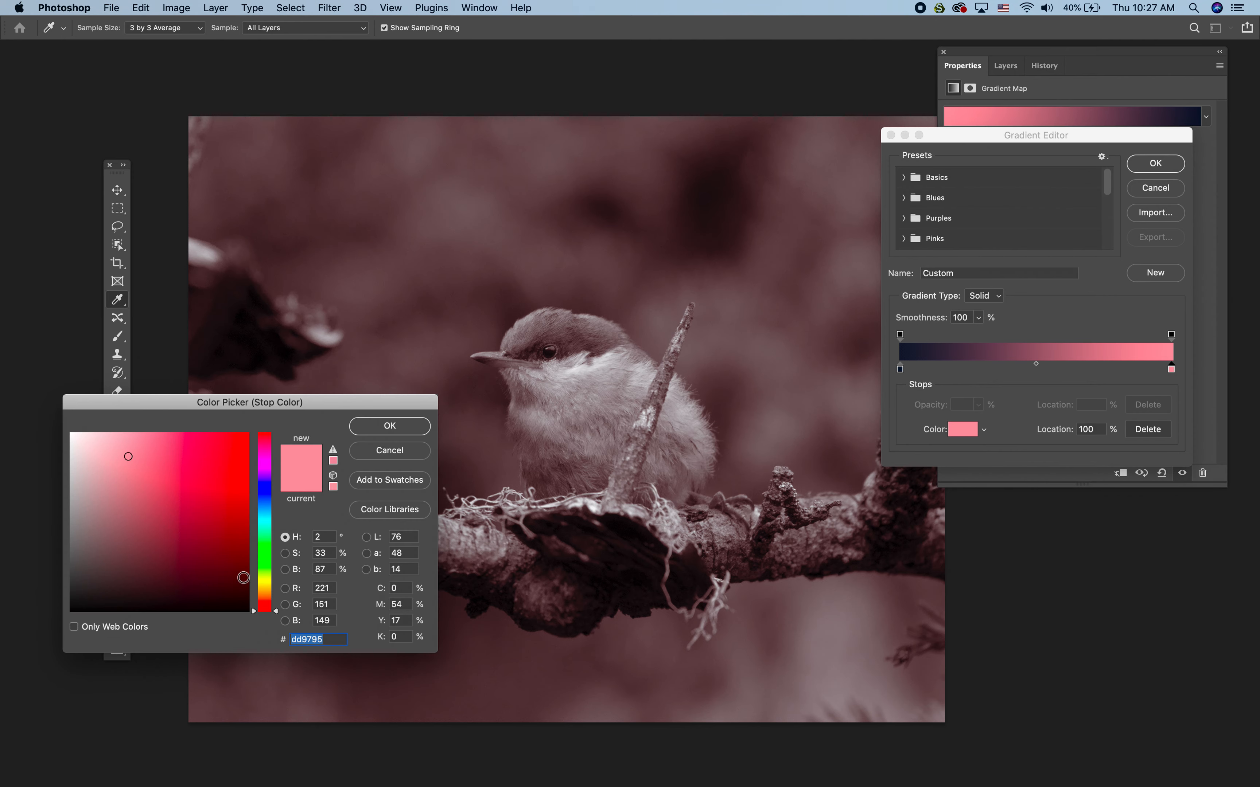
left_click(266, 585)
left_click(186, 464)
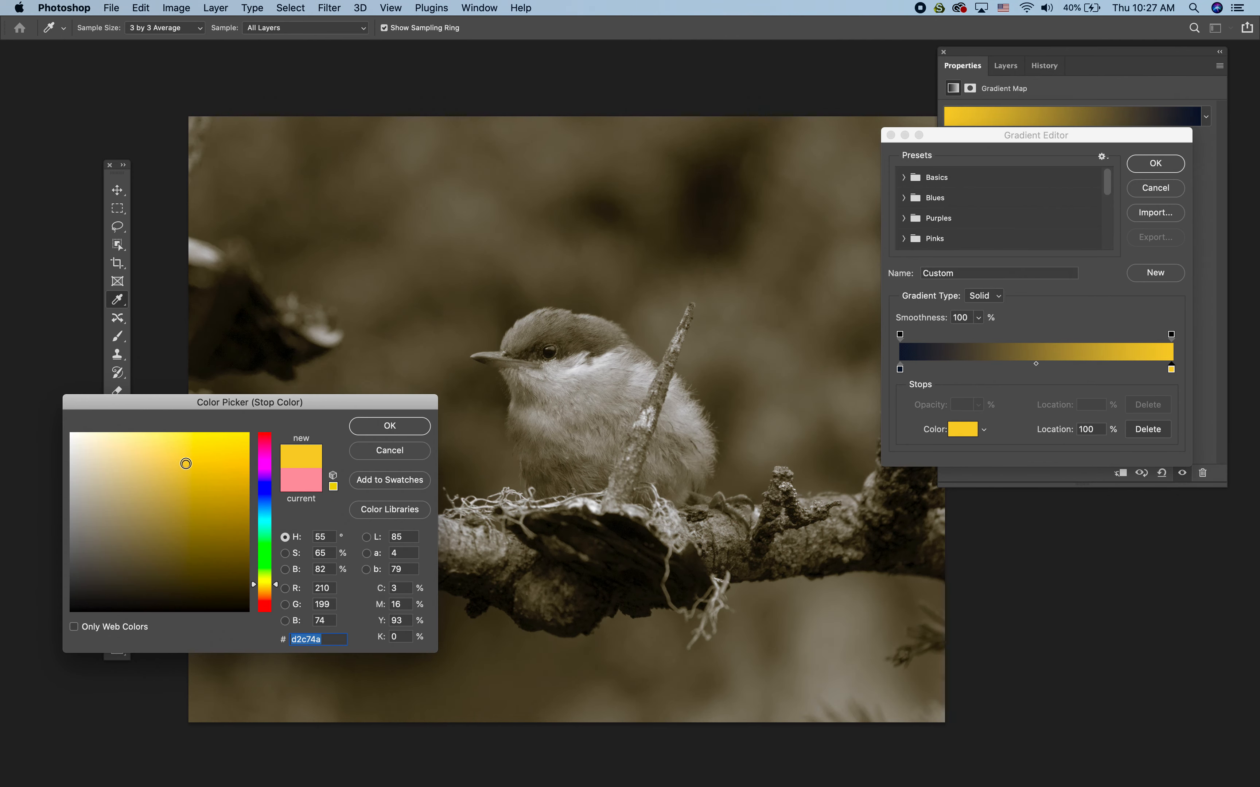
left_click(195, 481)
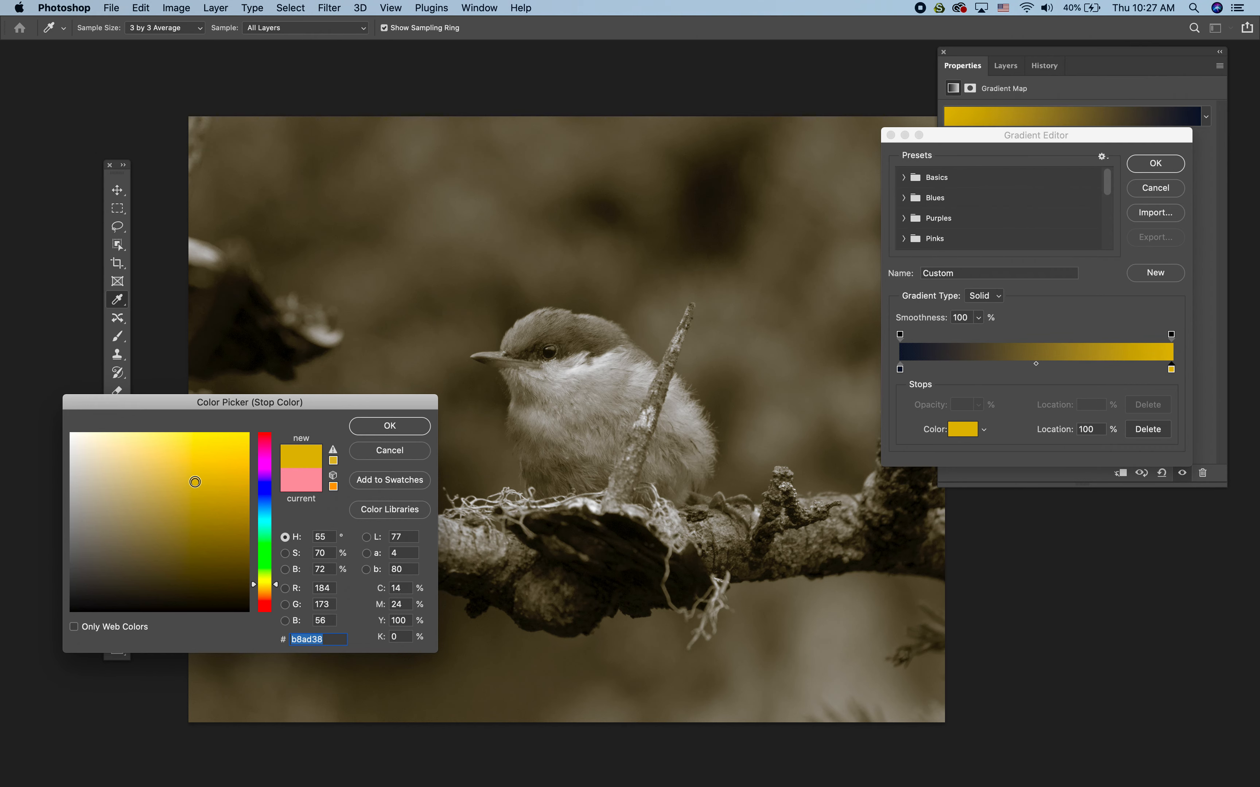
left_click(415, 427)
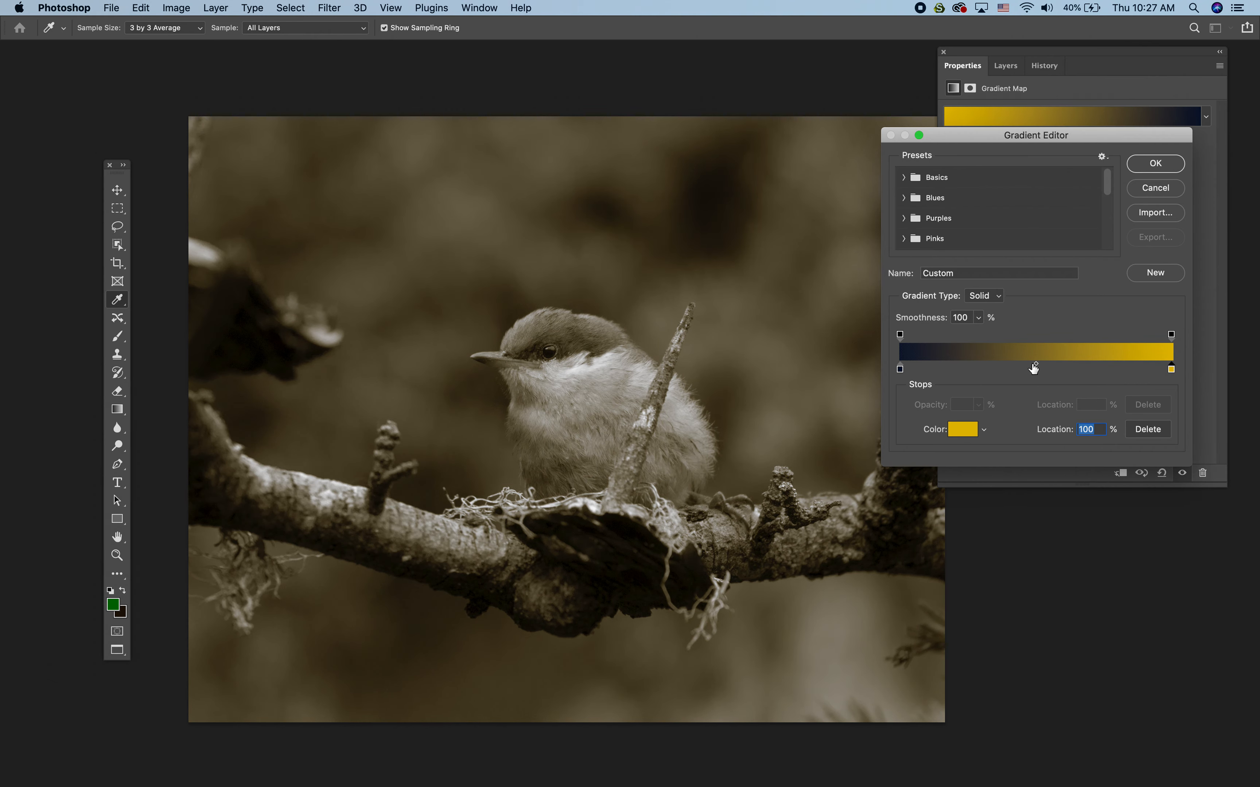
Step: Move the midpoint between the navy and yellow stops to 71% and accept the edited gradient
left_click_drag(1036, 364, 1093, 366)
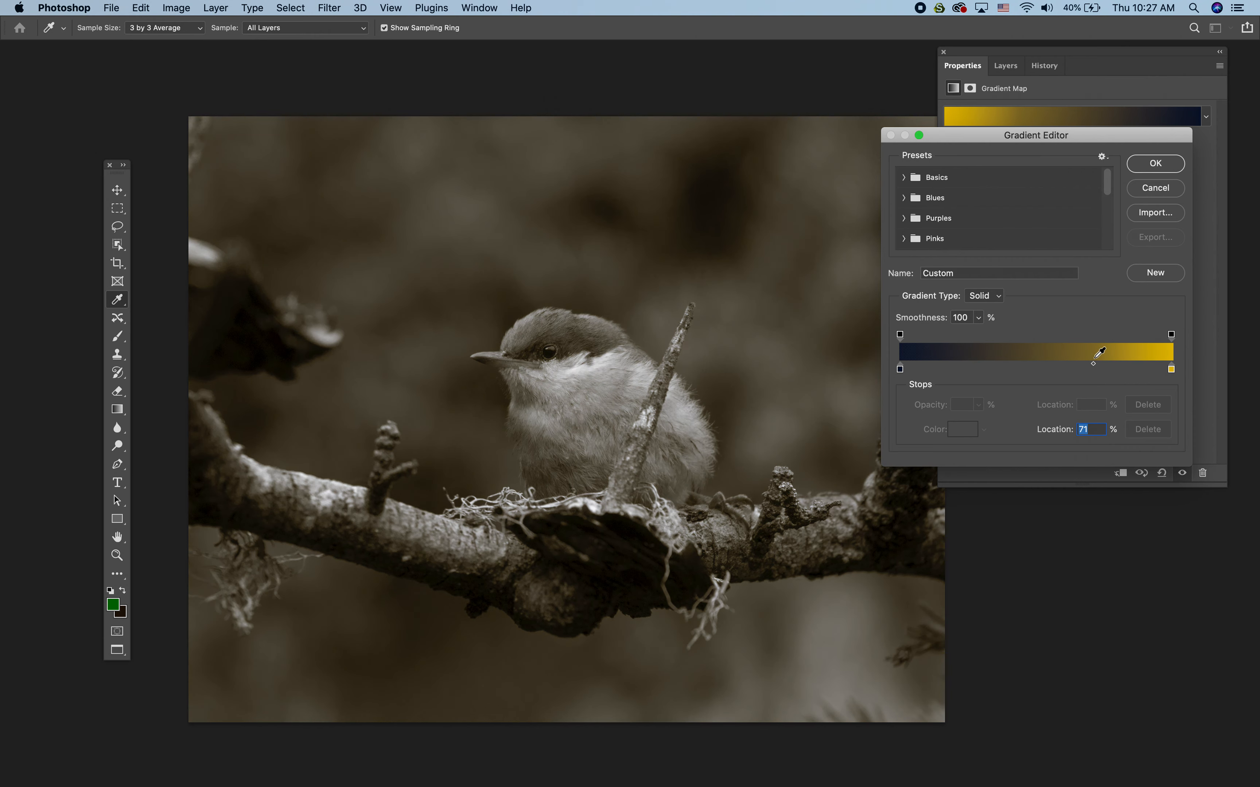
left_click(1155, 164)
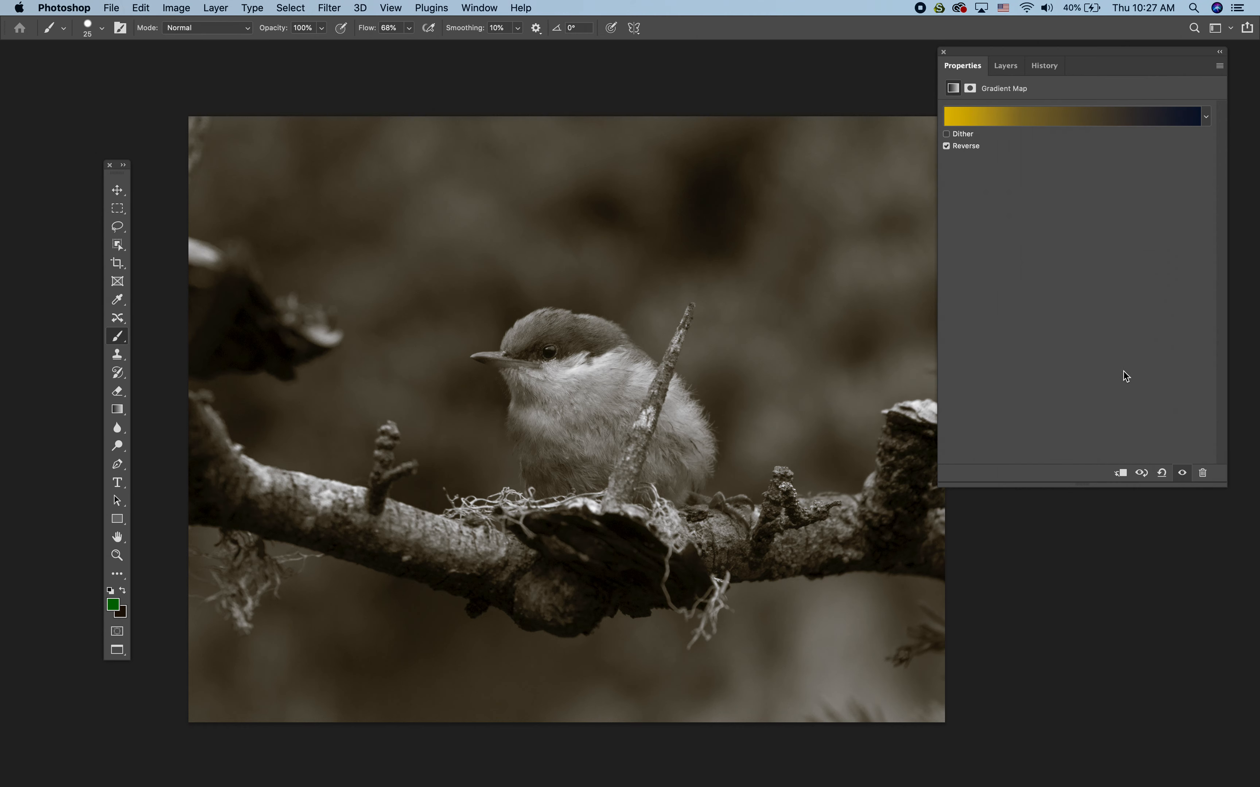
left_click(1009, 63)
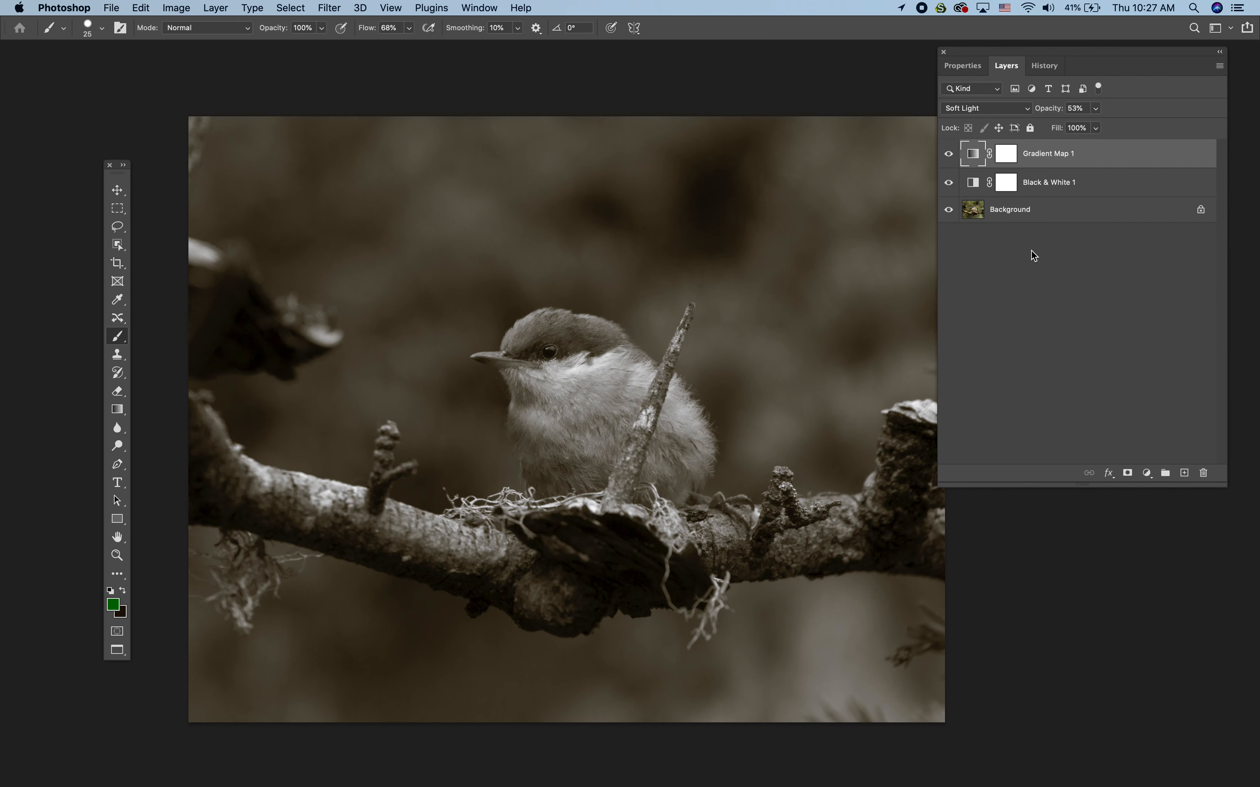
Step: Compare the photo with and without the Gradient Map 1 layer, leaving that layer hidden
left_click(949, 154)
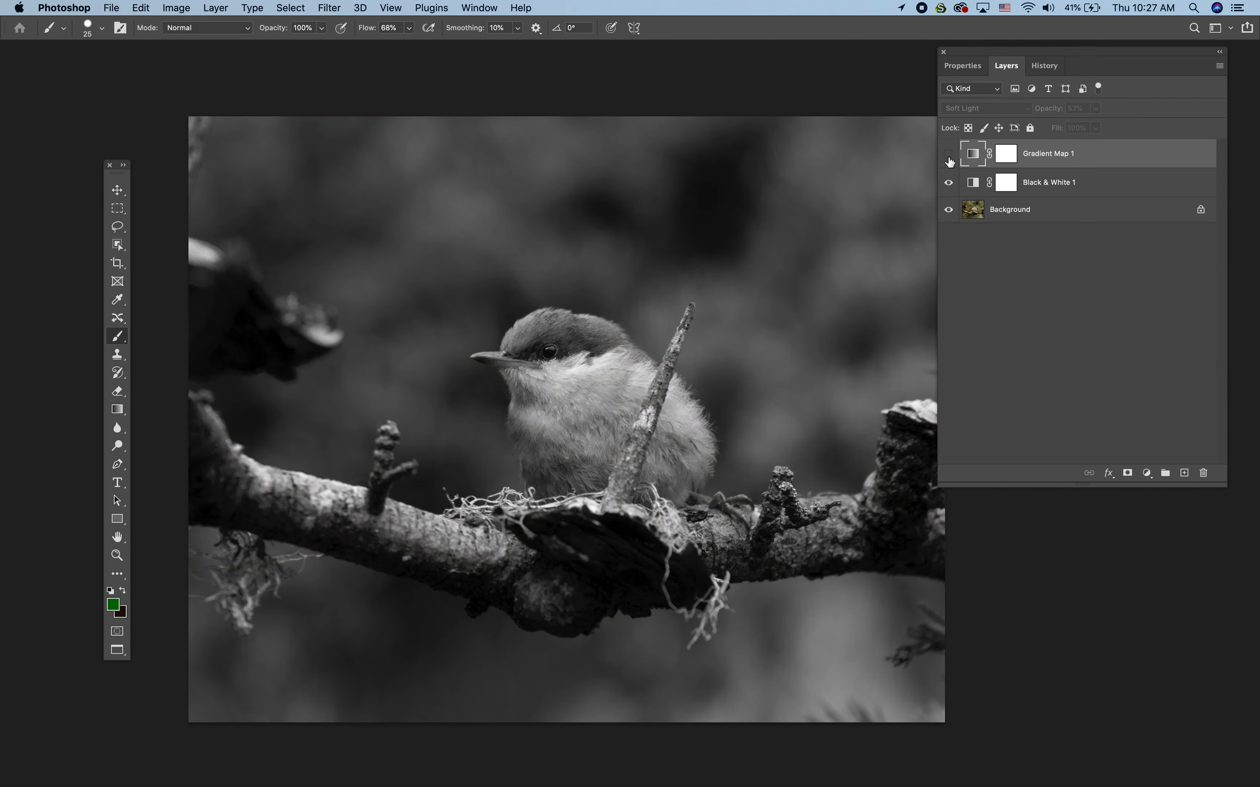
left_click(949, 156)
left_click(949, 155)
Step: Try the Tint option on the Black & White 1 adjustment, turn it off and show Gradient Map 1 again
double_click(973, 182)
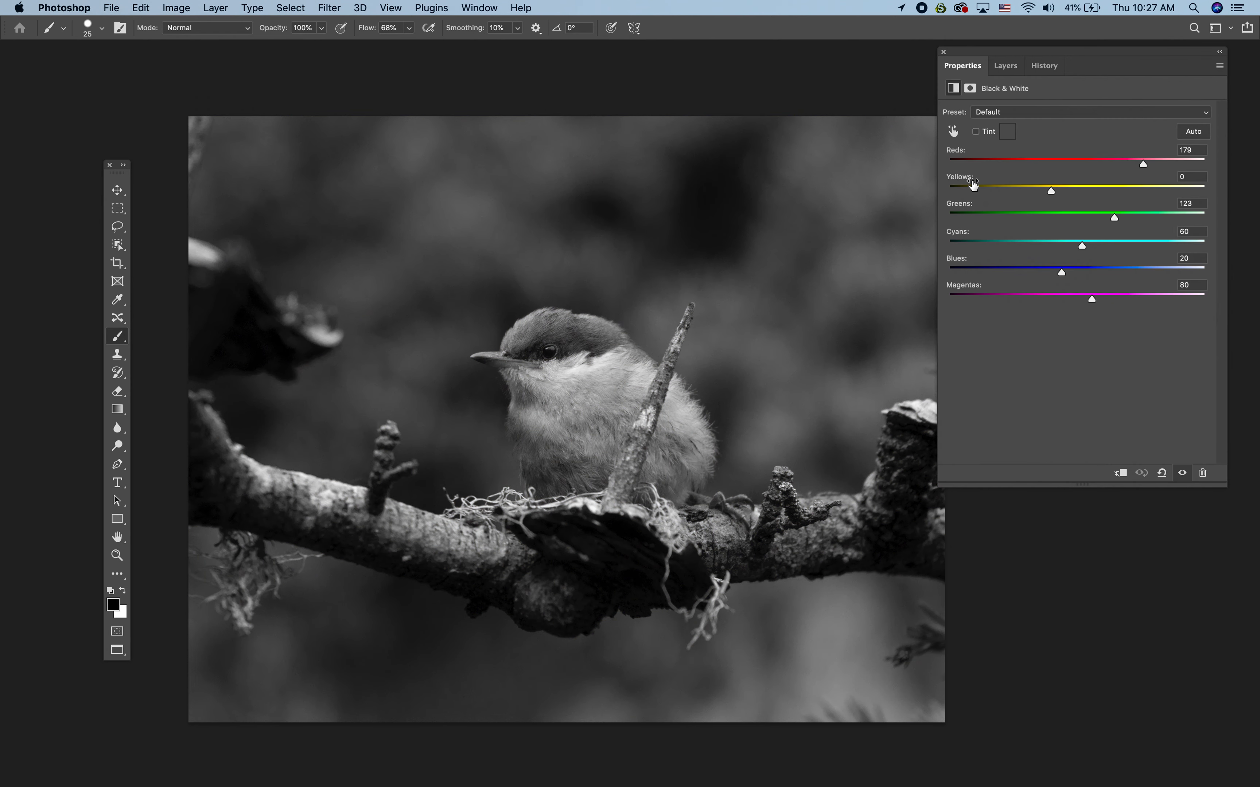
left_click(977, 133)
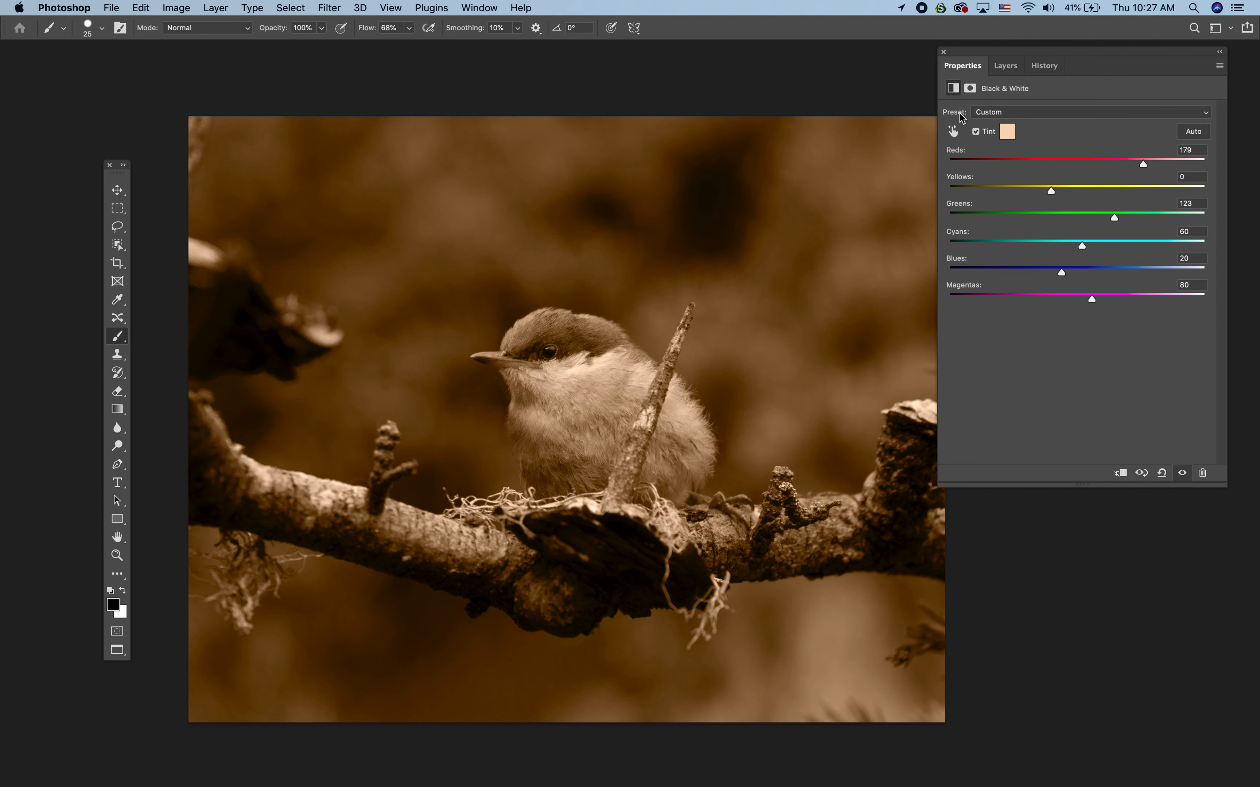
left_click(976, 133)
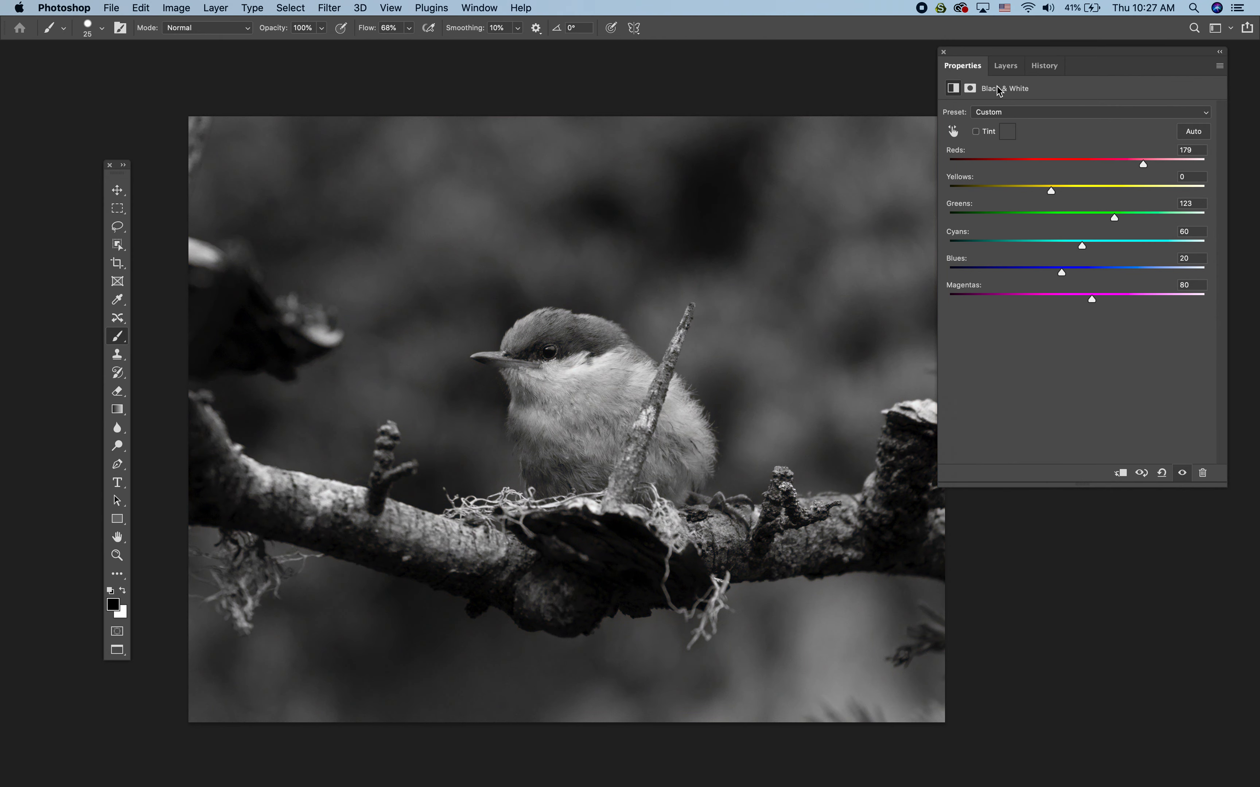
left_click(1006, 66)
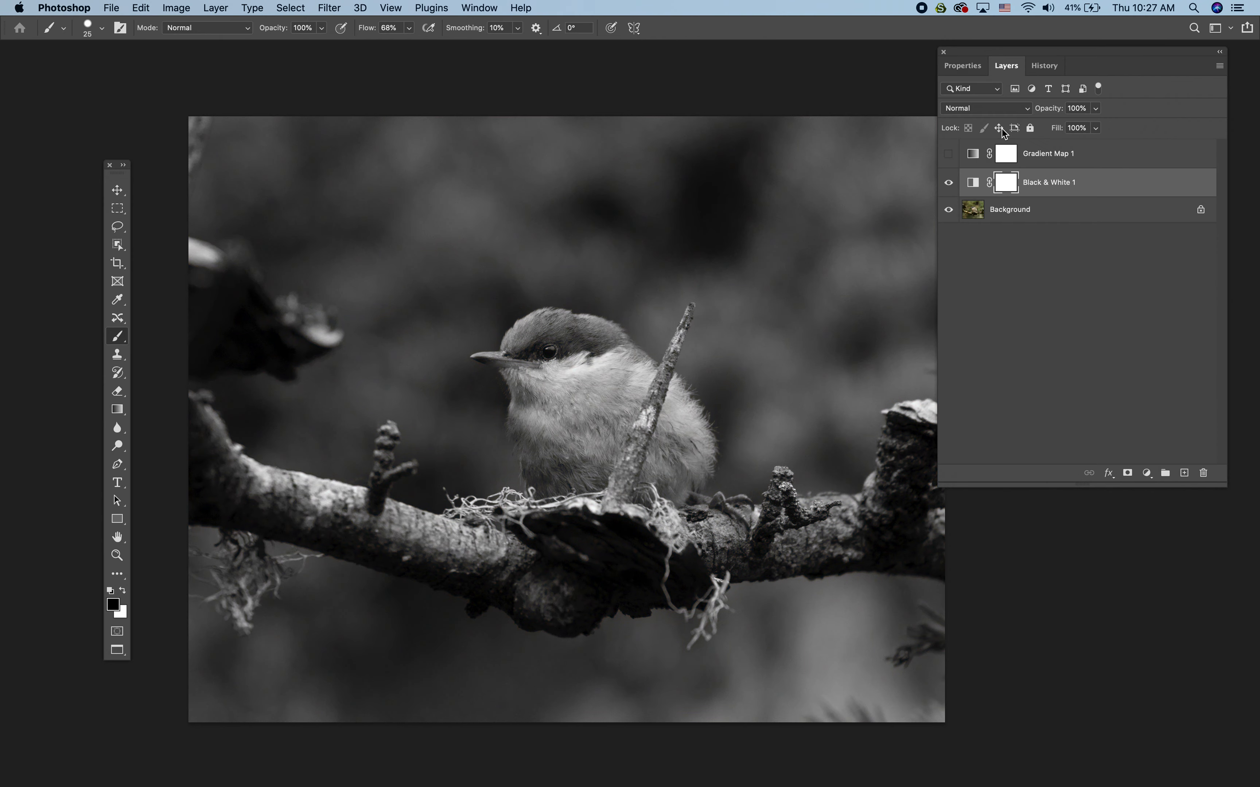
left_click(949, 154)
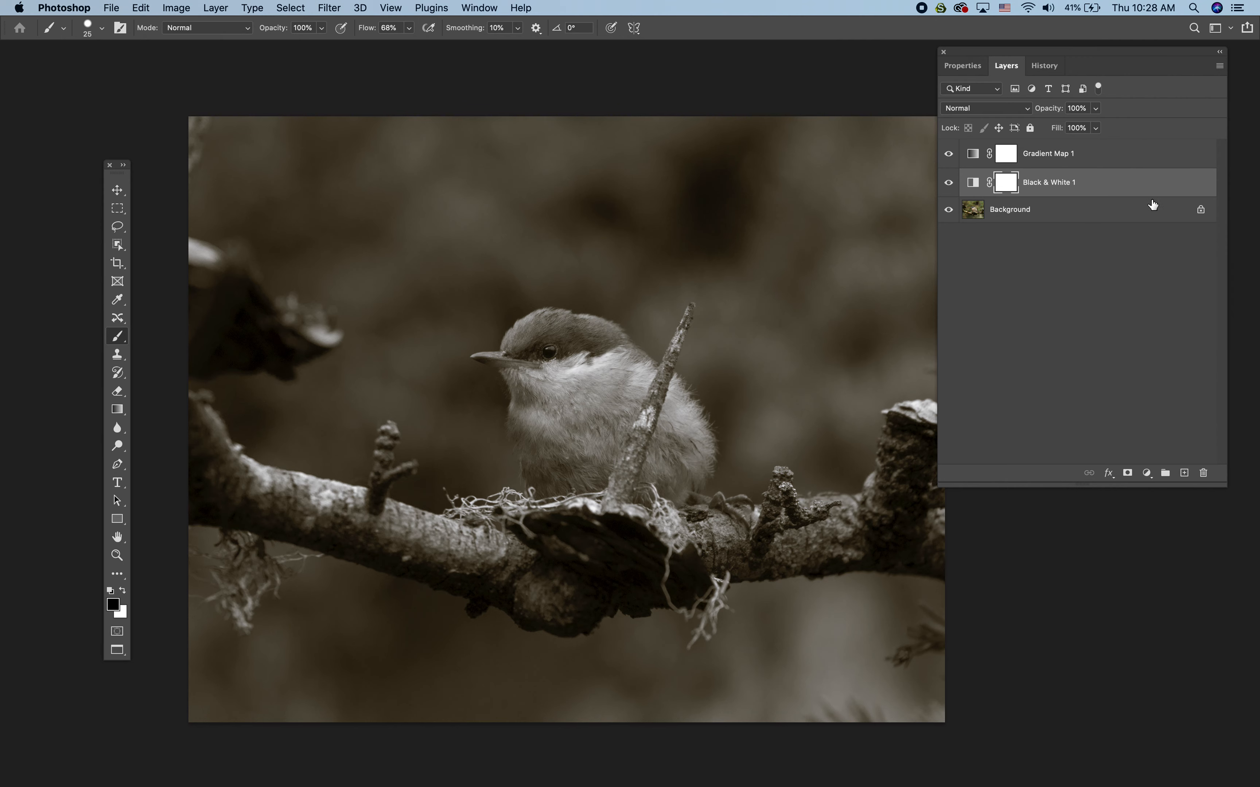
Step: Unlock the Background layer and move the Black & White 1 and Gradient Map 1 adjustments beneath the photo
left_click(1201, 209)
left_click_drag(1103, 186, 1098, 229)
left_click_drag(1077, 153, 1074, 192)
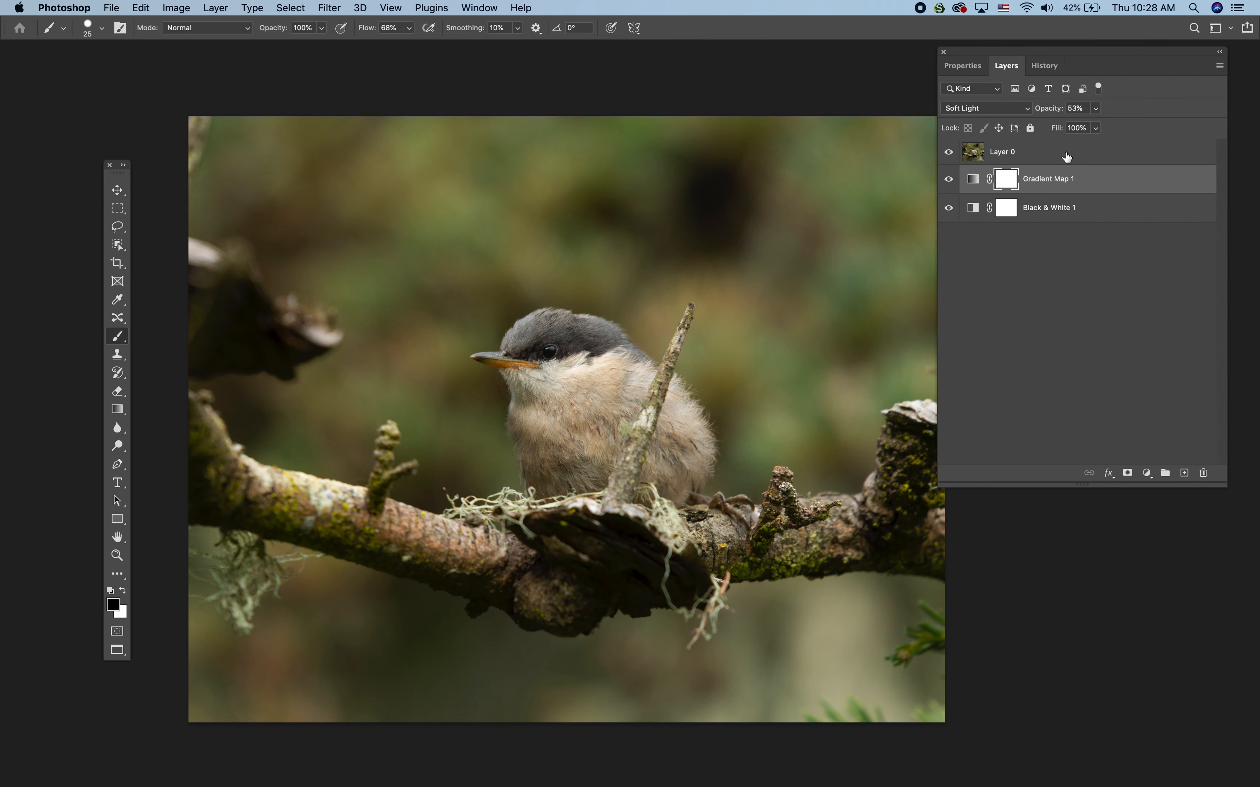
Step: Add a new Gradient Map adjustment above Layer 0 and open its gradient for editing
left_click(1067, 157)
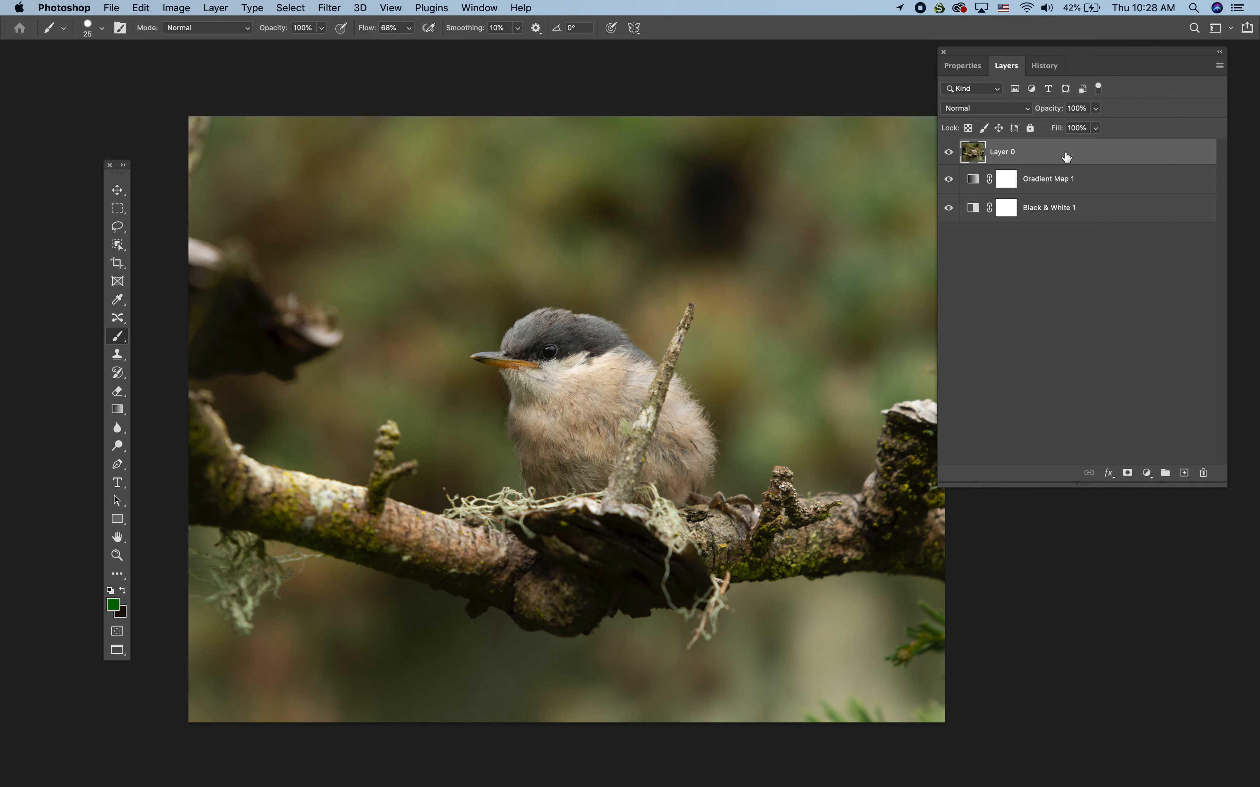
left_click(1148, 474)
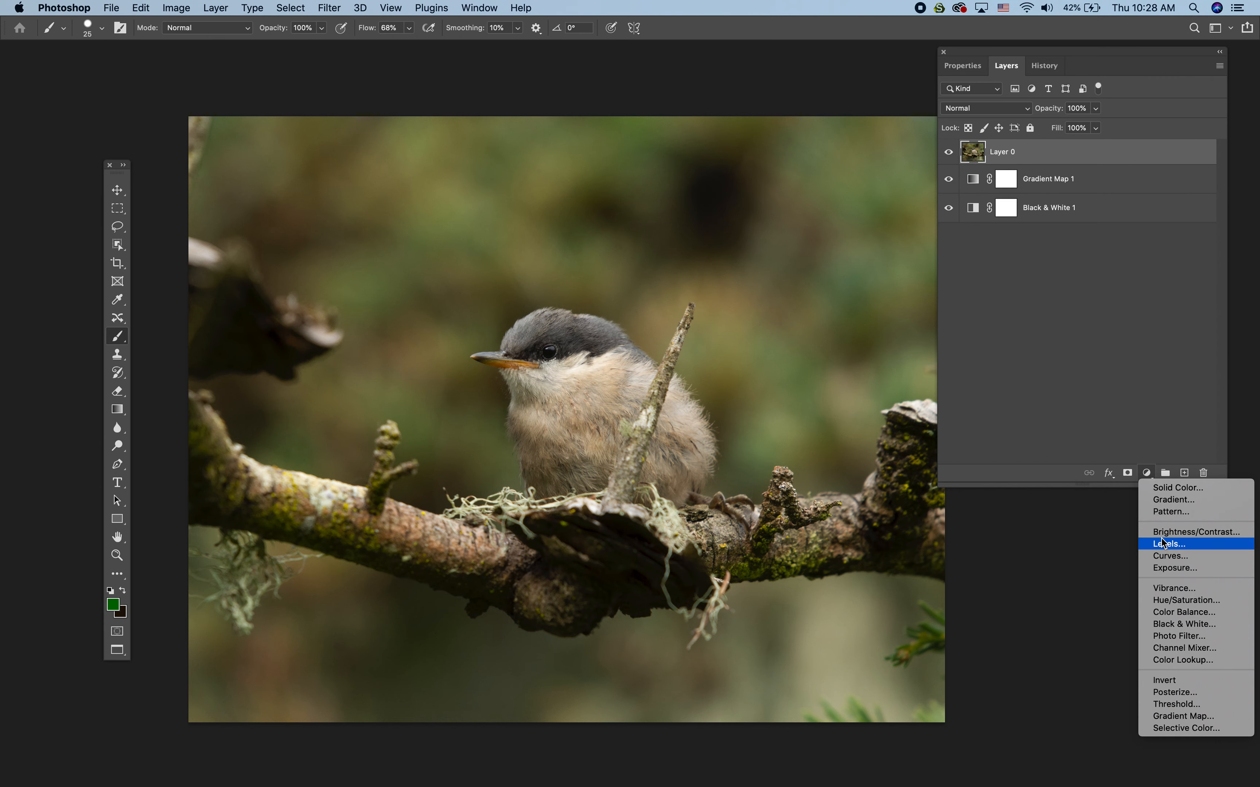
left_click(1184, 718)
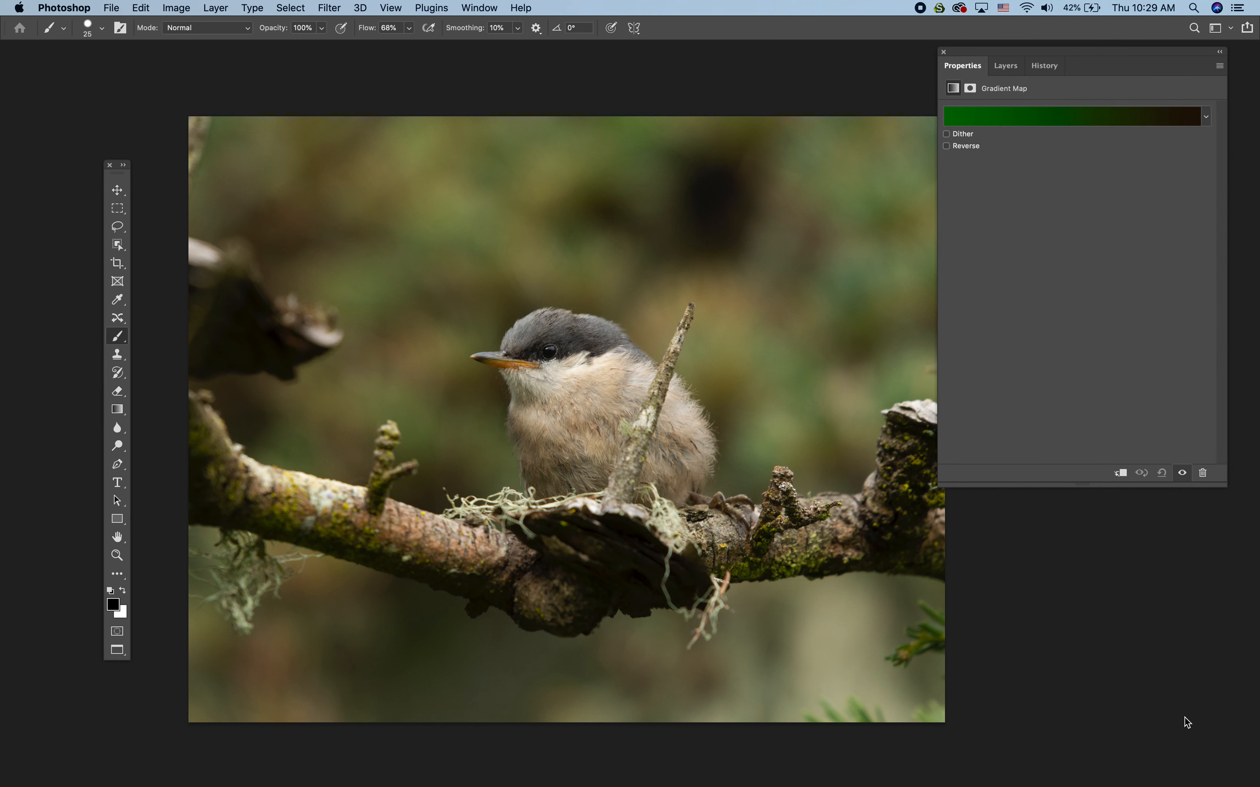
left_click(998, 123)
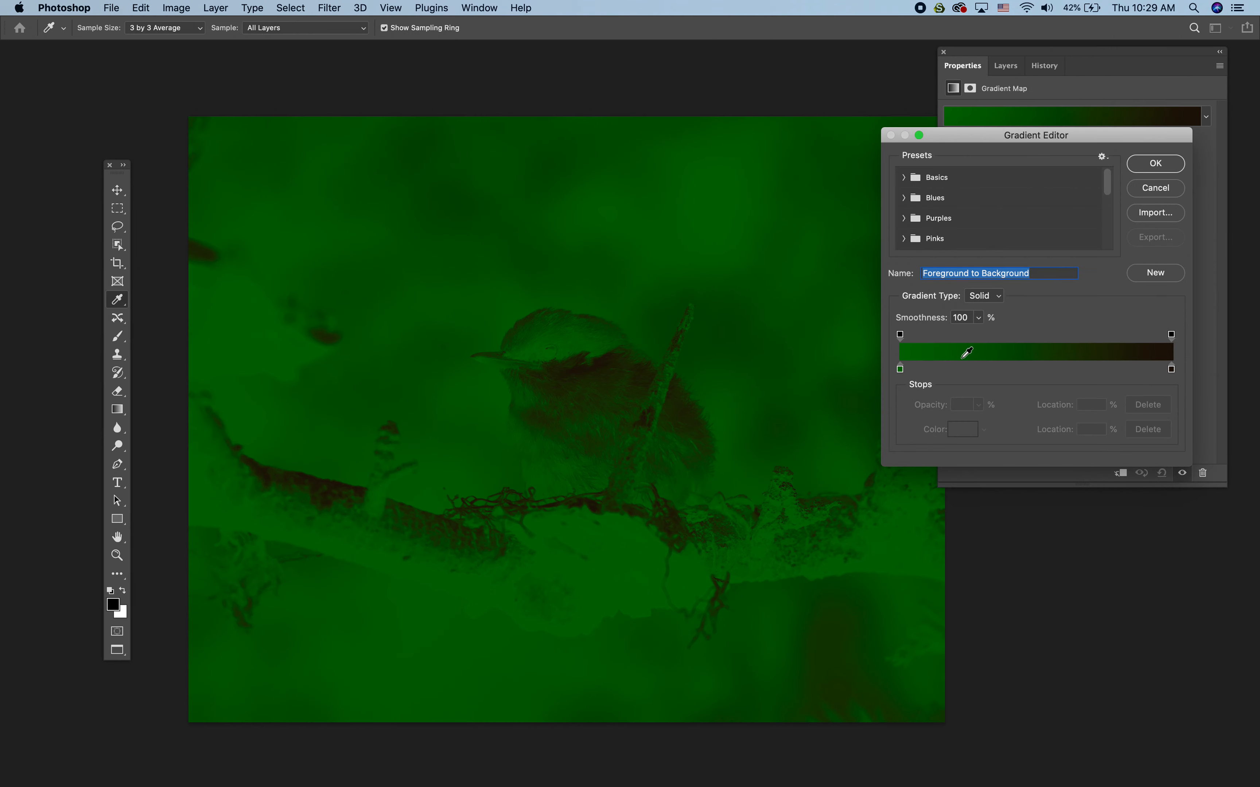
Step: Change the green stop at location 0% to a very dark grey, #1e1e20
left_click(901, 369)
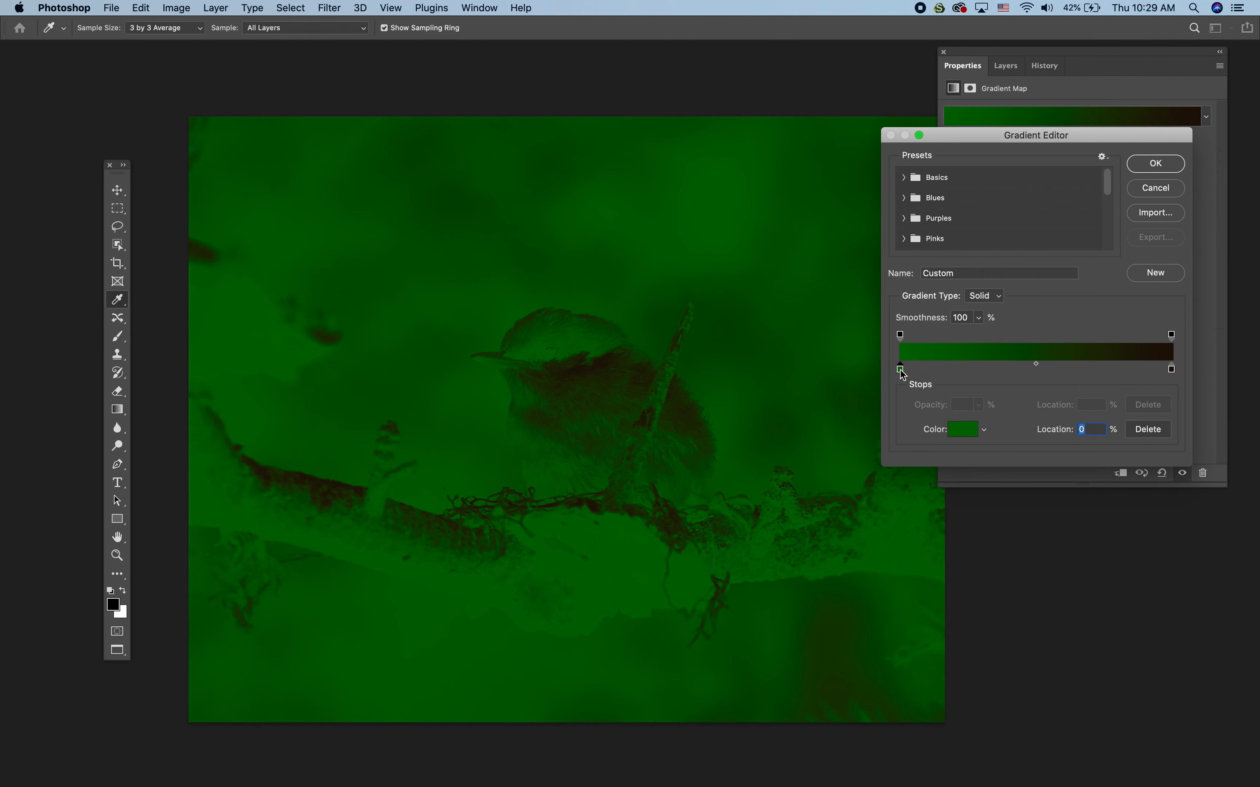
double_click(901, 369)
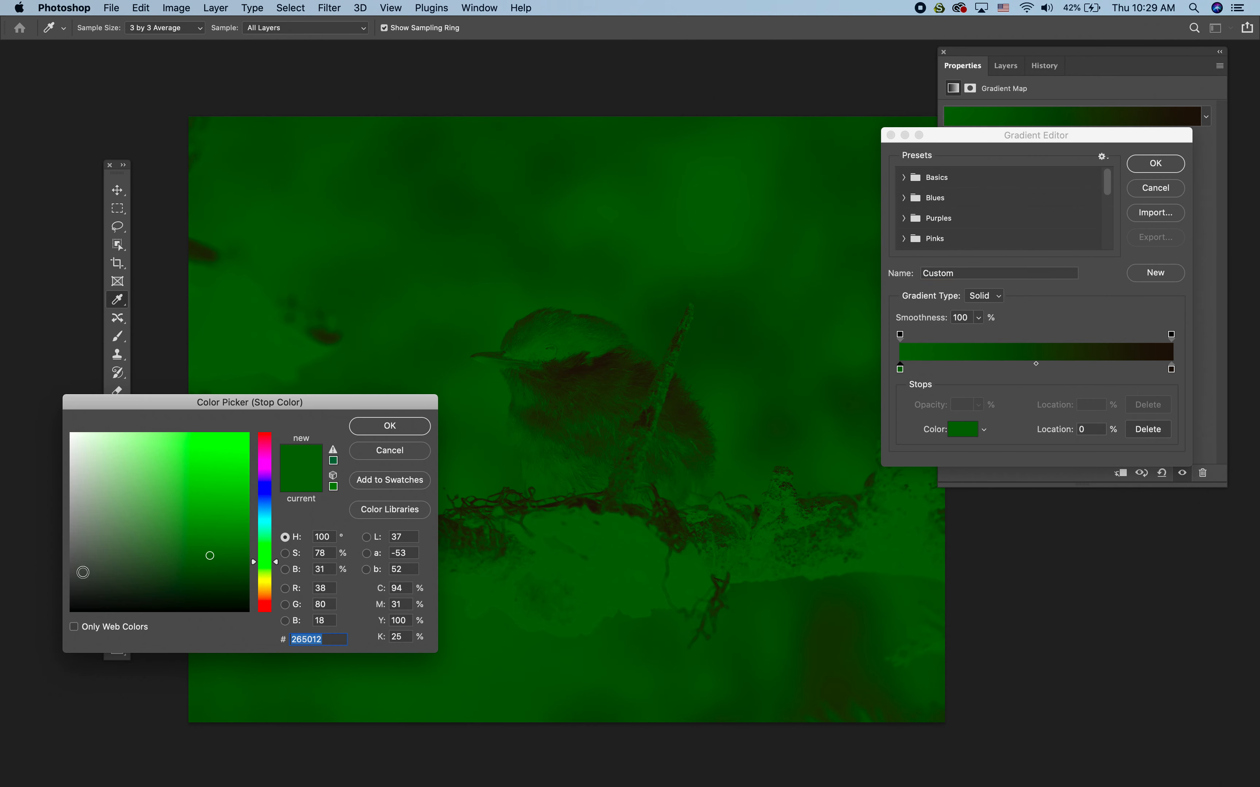
left_click(264, 502)
left_click(84, 589)
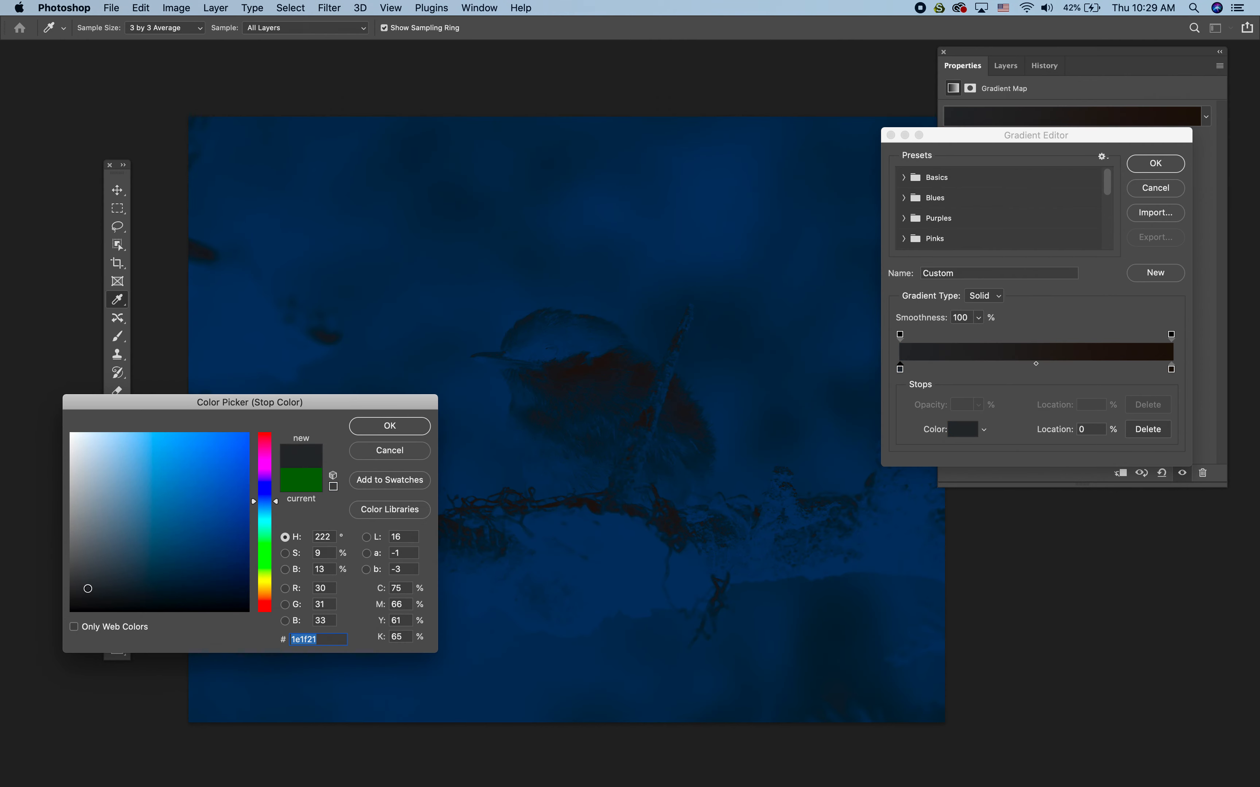
left_click(82, 589)
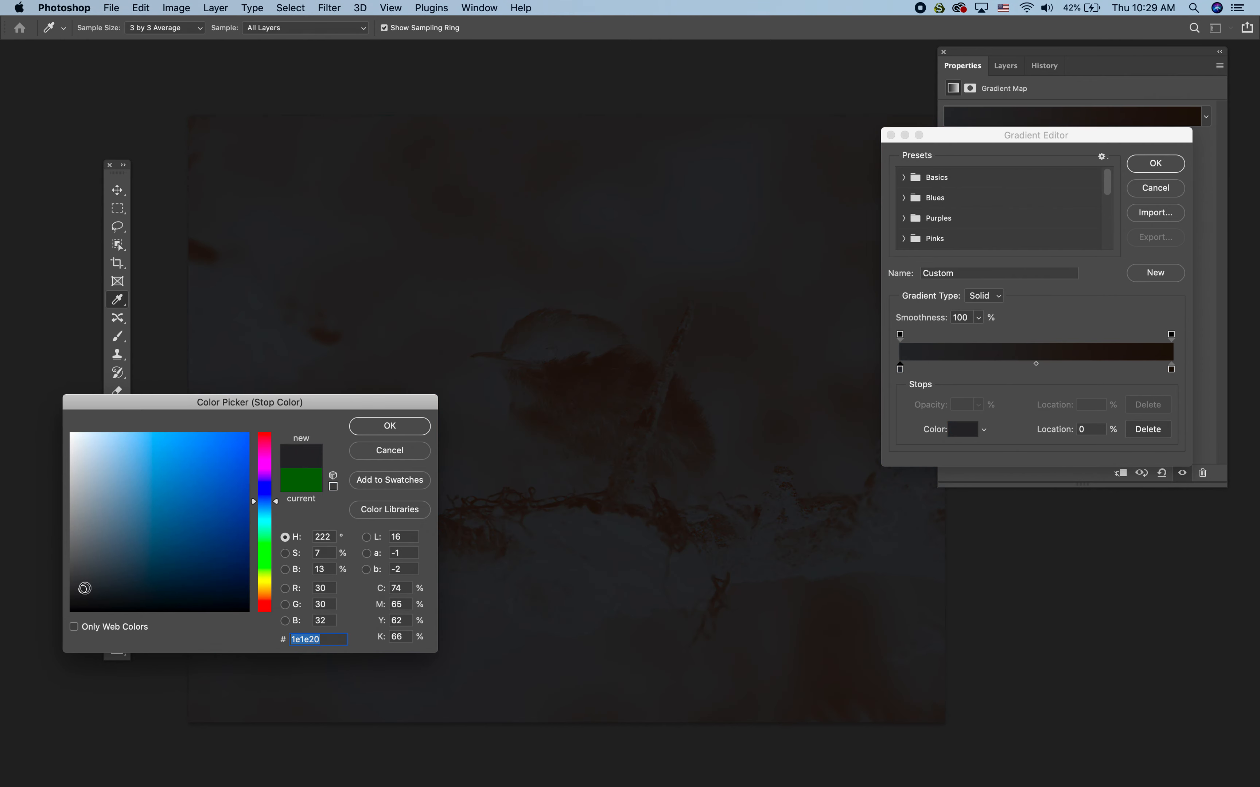
left_click(390, 427)
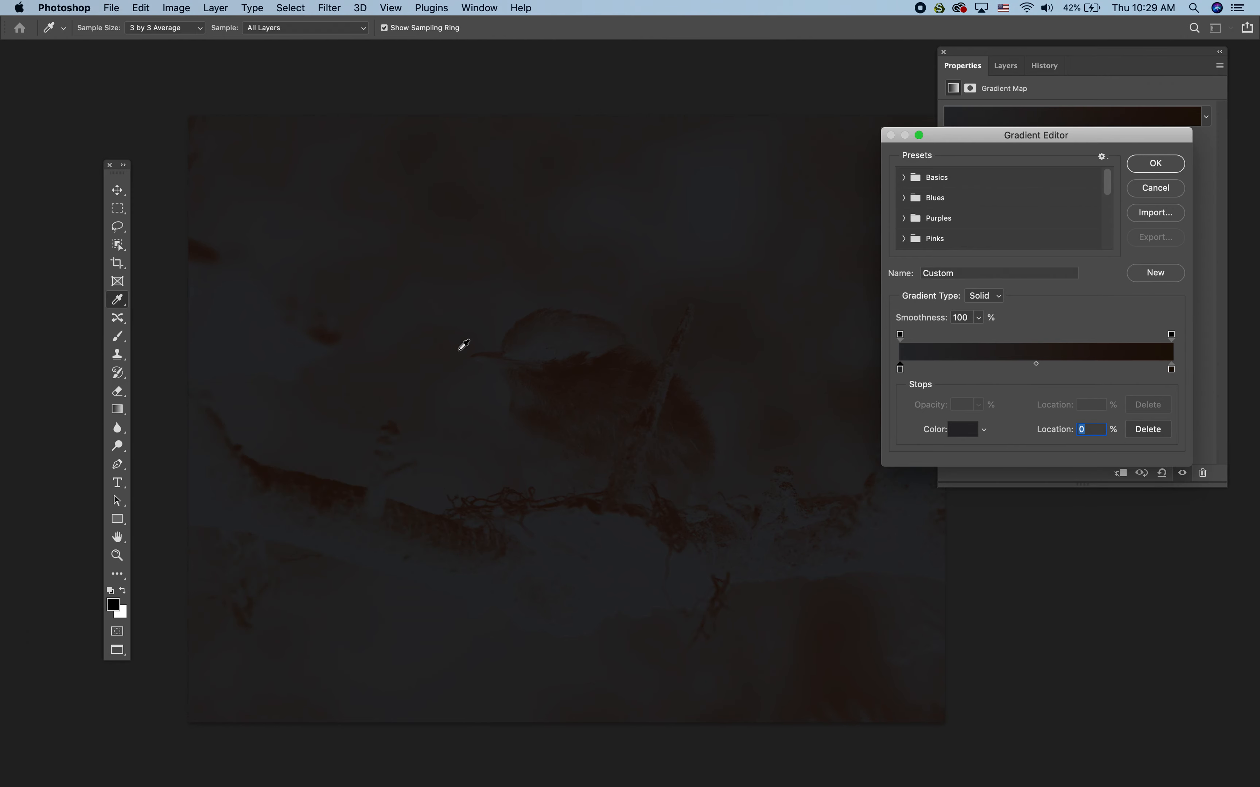
Step: Change the dark brown stop at location 100% to a pale cream, #d9d2a9, and move the gradient midpoint to 61%
left_click(1171, 369)
left_click(965, 432)
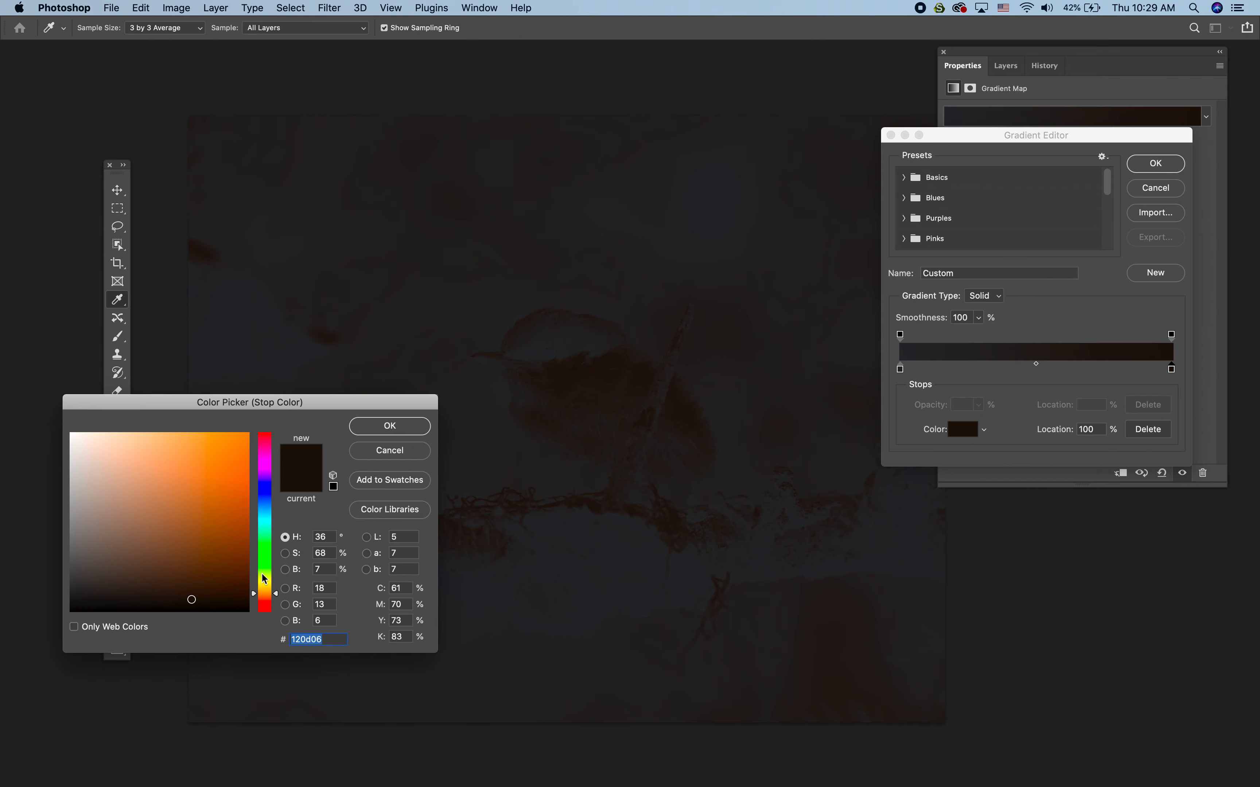
left_click(264, 587)
left_click(141, 477)
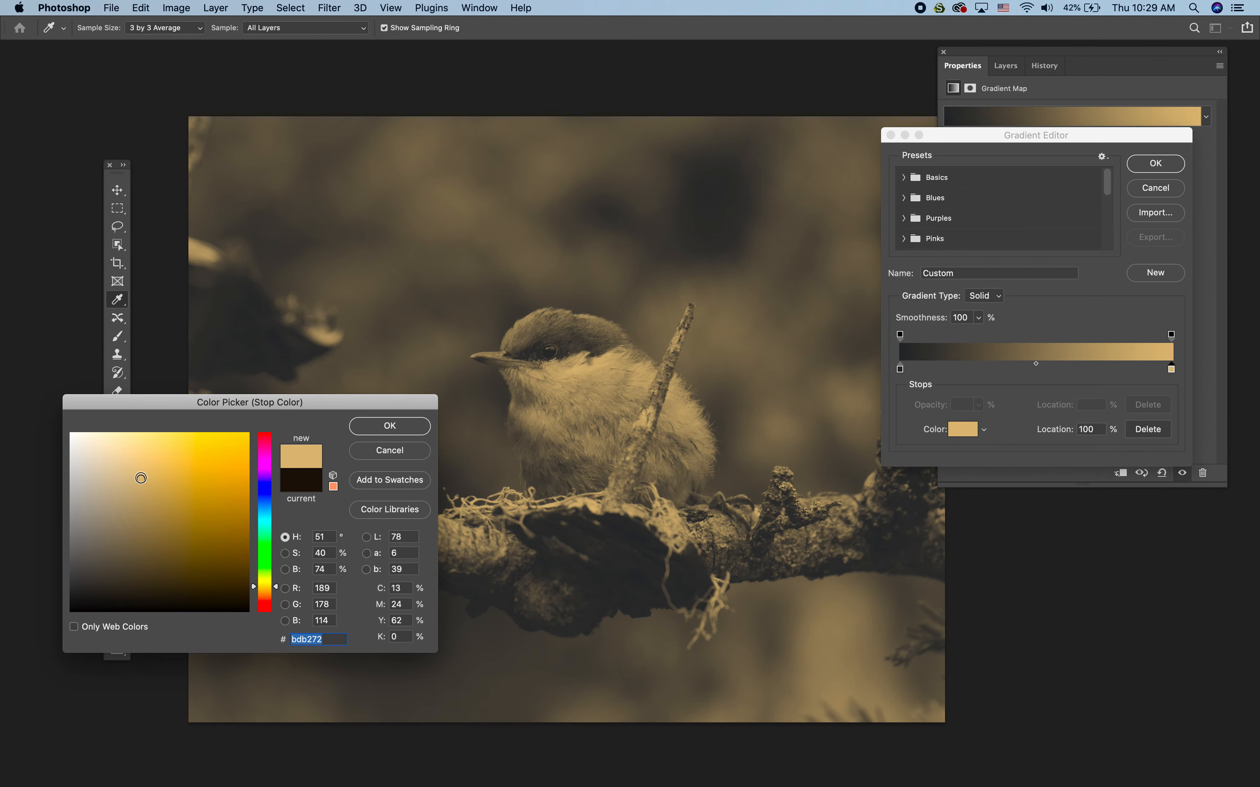
mouse_move(141, 478)
left_mouse_down()
mouse_move(126, 497)
mouse_move(142, 470)
left_mouse_up()
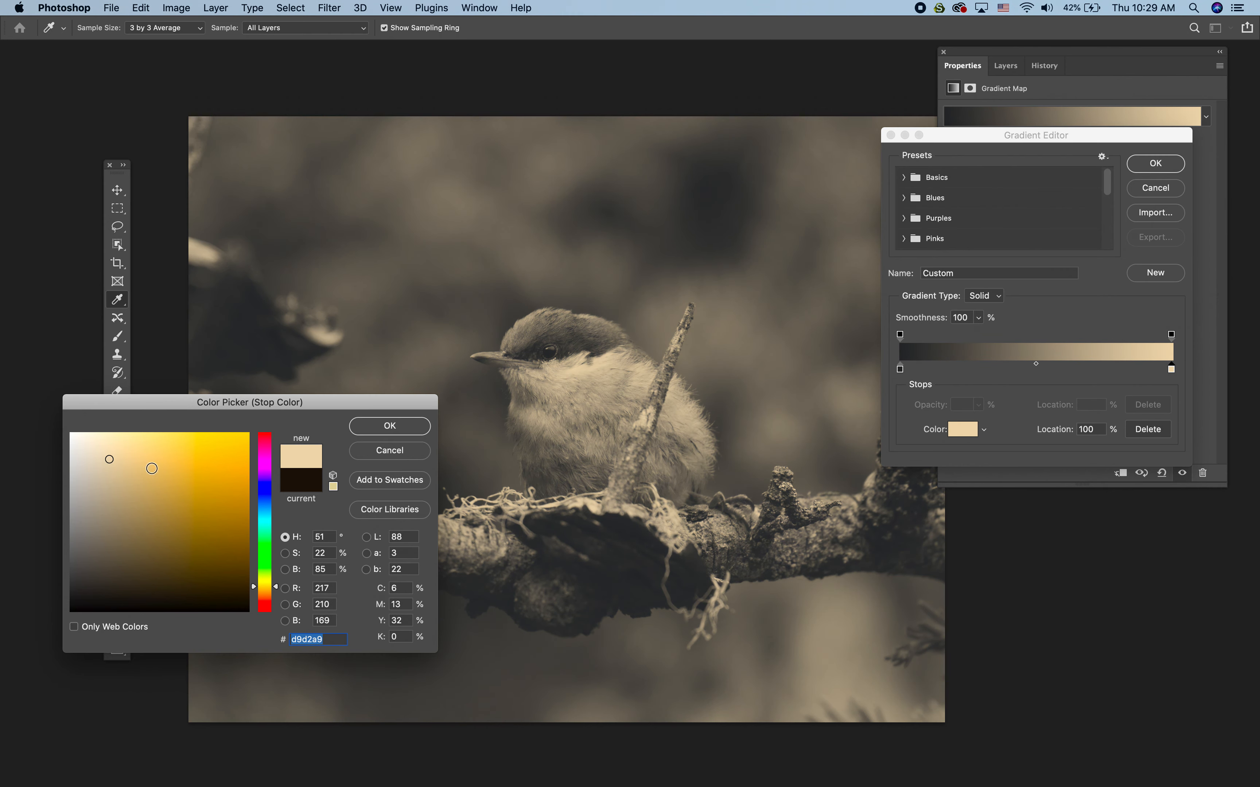
left_click(406, 425)
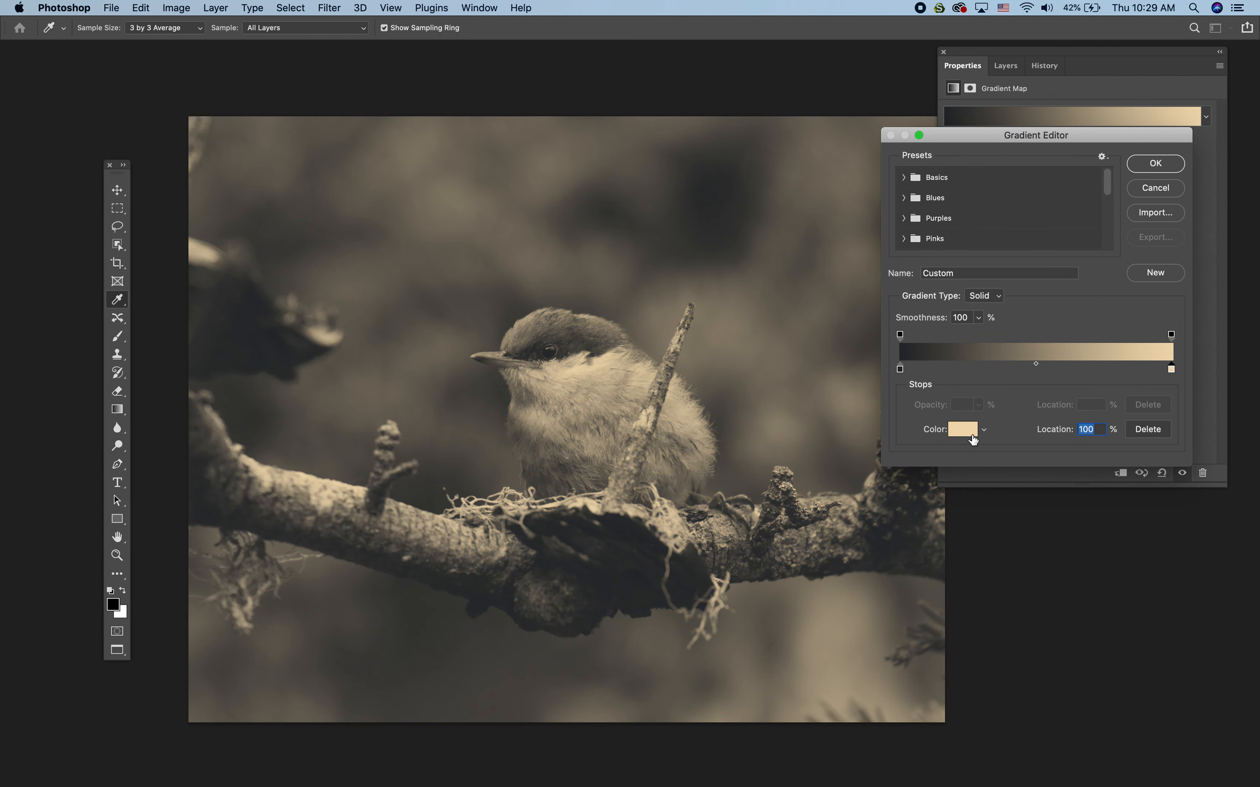
left_click_drag(1036, 365, 1066, 364)
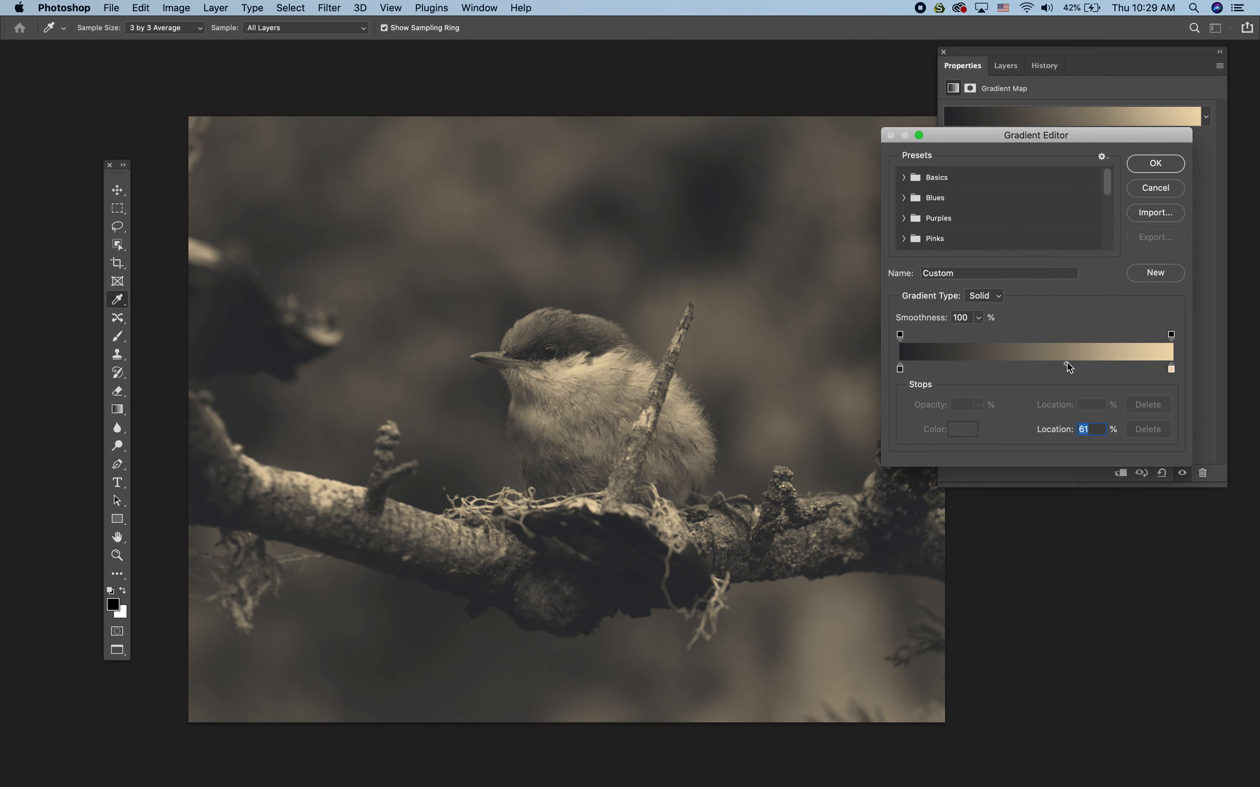
Step: Darken the colour stop at location 0% to a near-black, #0b0c0c
left_click(900, 370)
left_click(963, 430)
left_click_drag(84, 591, 78, 603)
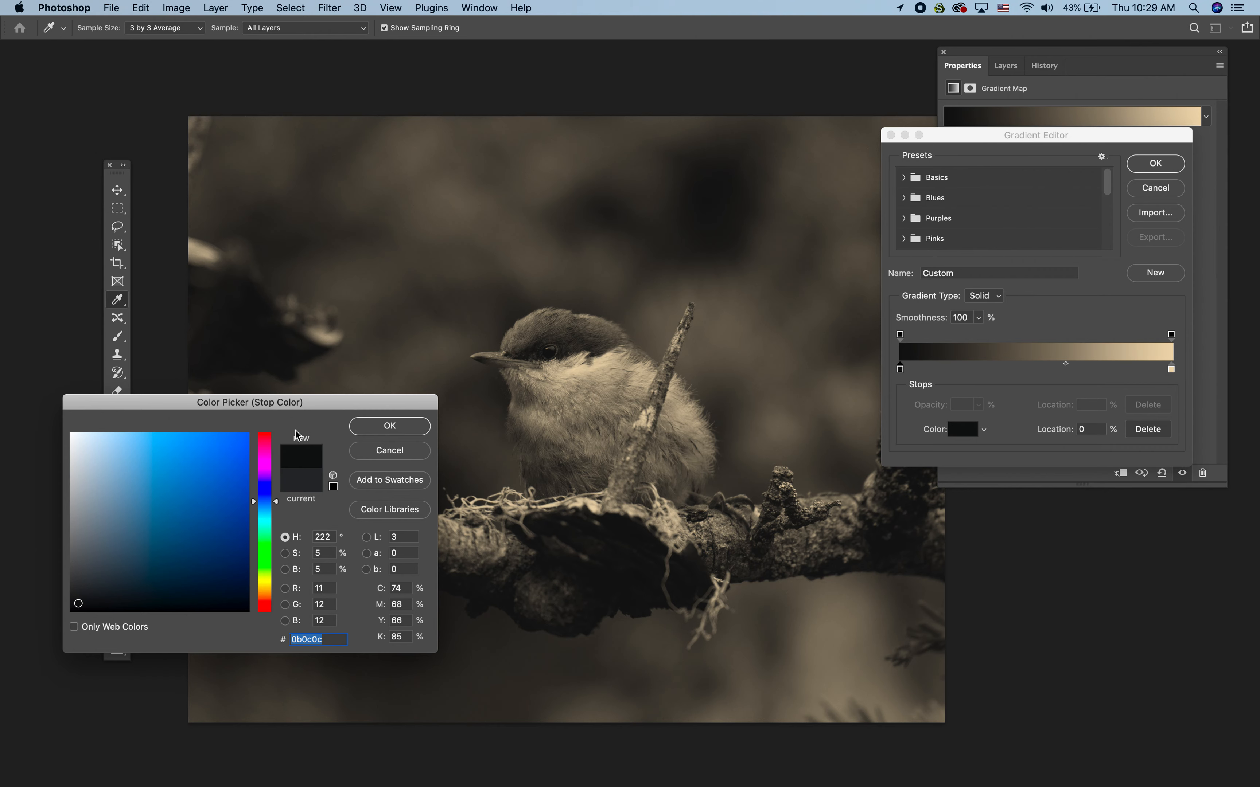
left_click(389, 426)
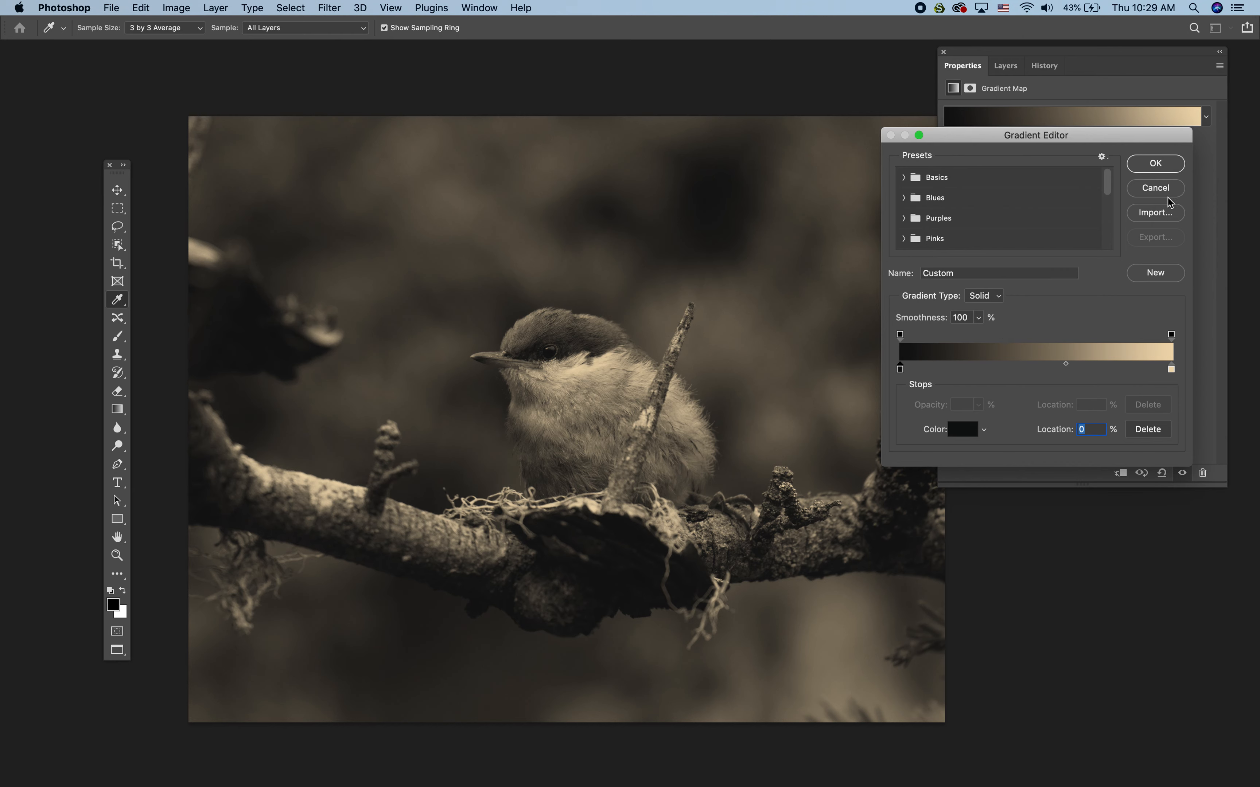
Step: Store the gradient as a new preset, enter "my black and white" as its name and accept the gradient
left_click(1161, 274)
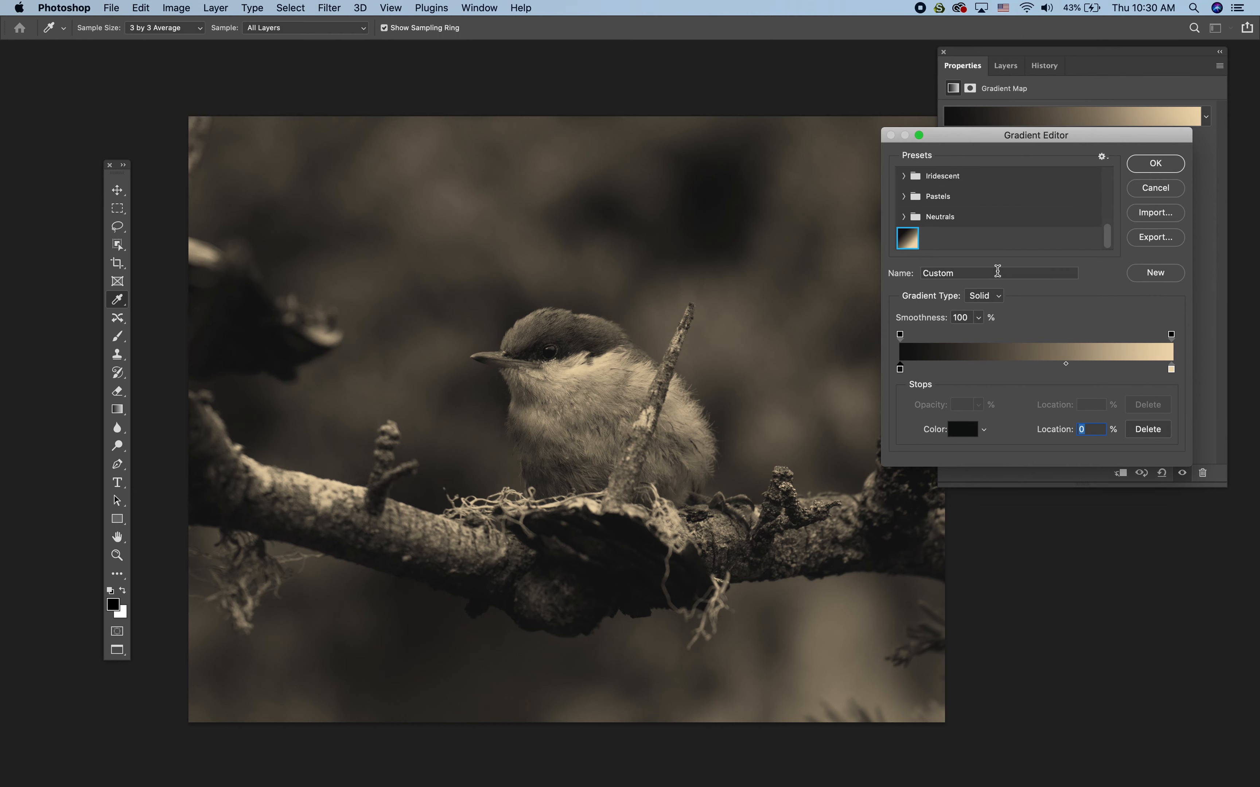
double_click(964, 273)
type("my black and white")
left_click(1165, 164)
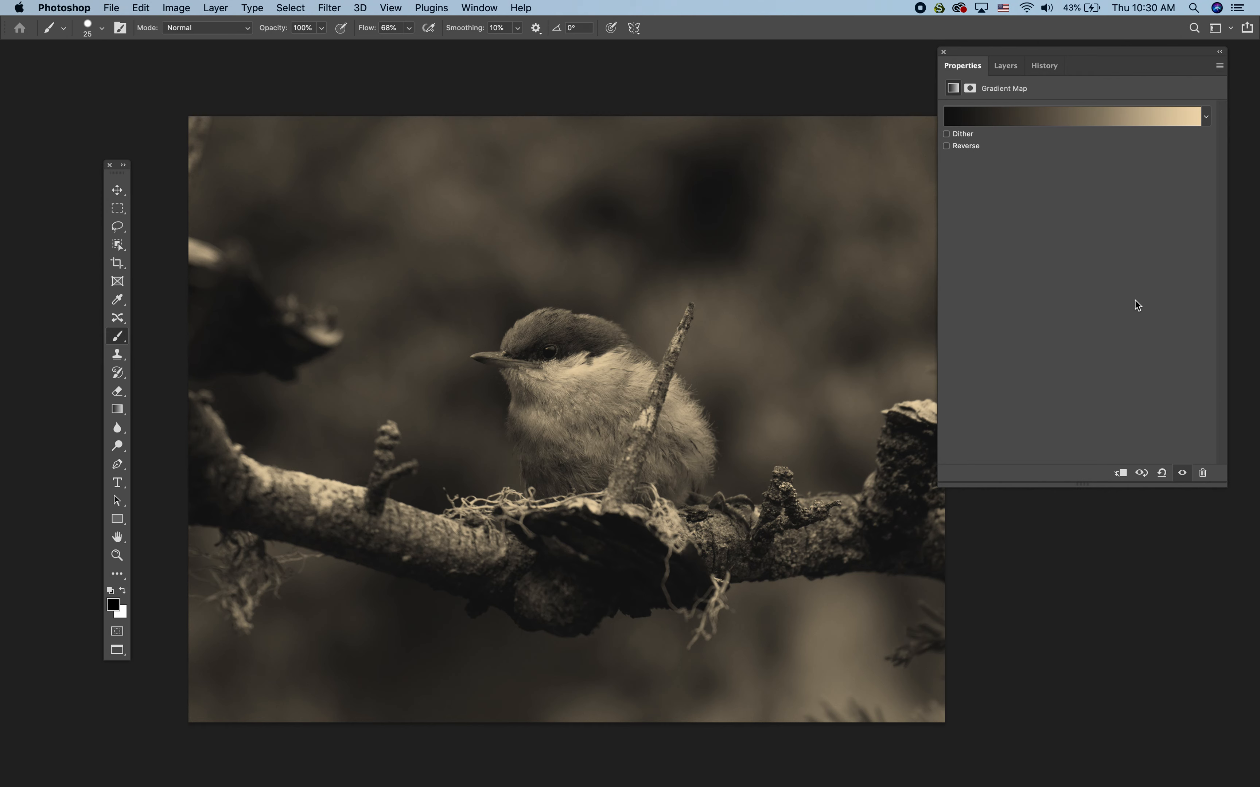
Step: Hide Gradient Map 2 and move the Gradient Map 1 and Black & White 1 layers together above Layer 0
left_click(1010, 65)
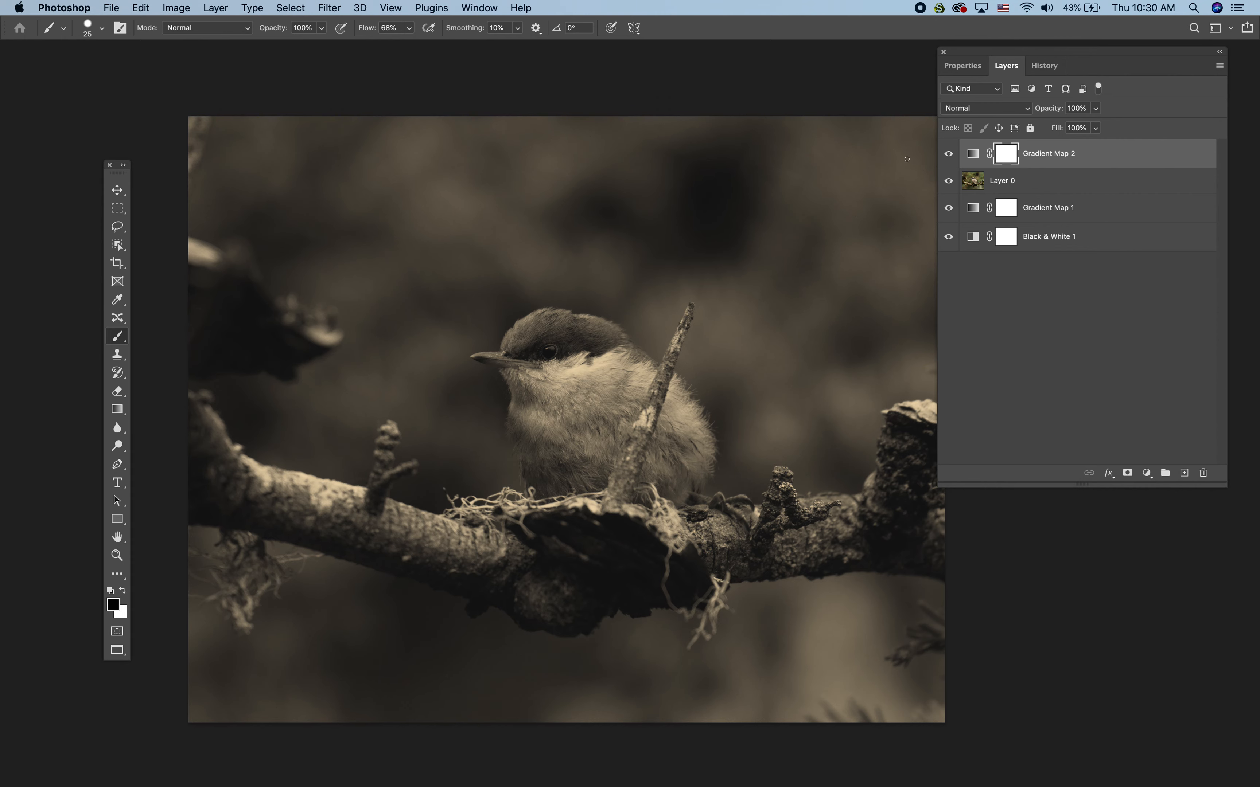
left_click(948, 153)
left_click(1034, 209)
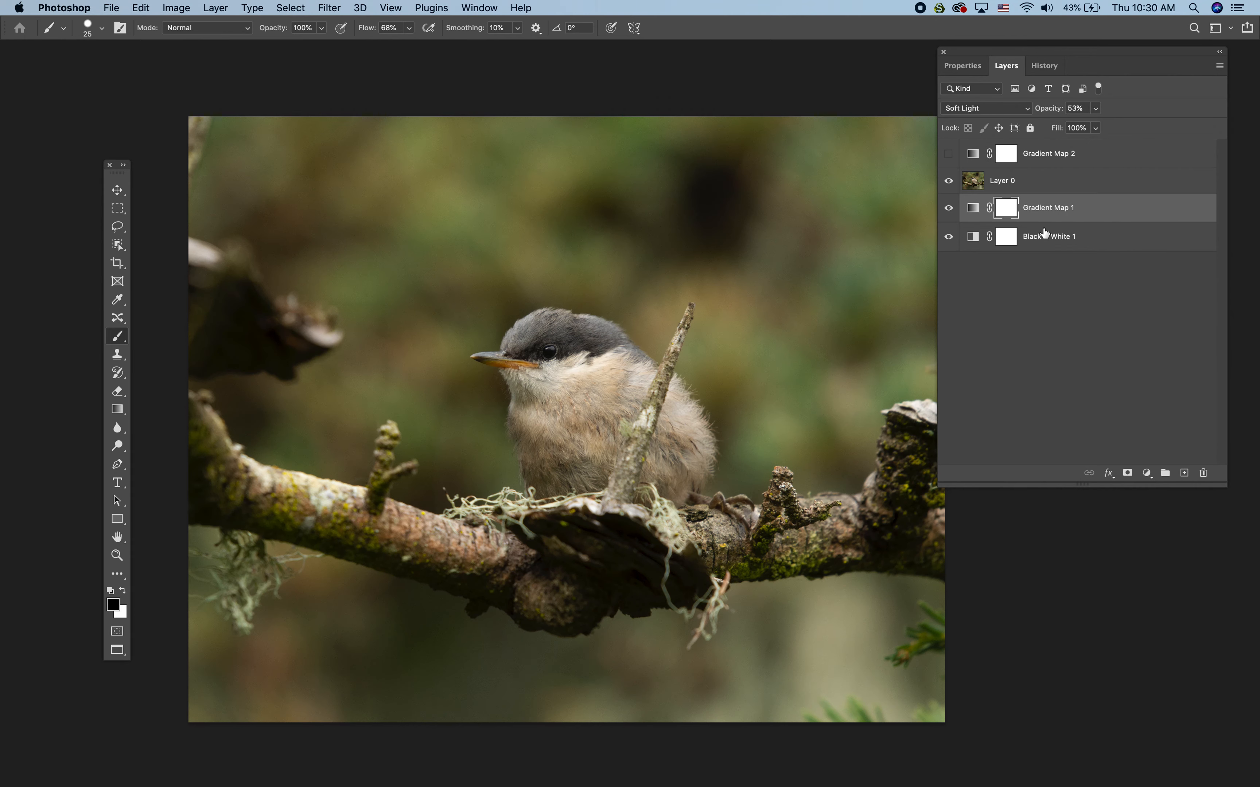
left_click(1045, 235, "shift")
left_click_drag(1045, 235, 1042, 171)
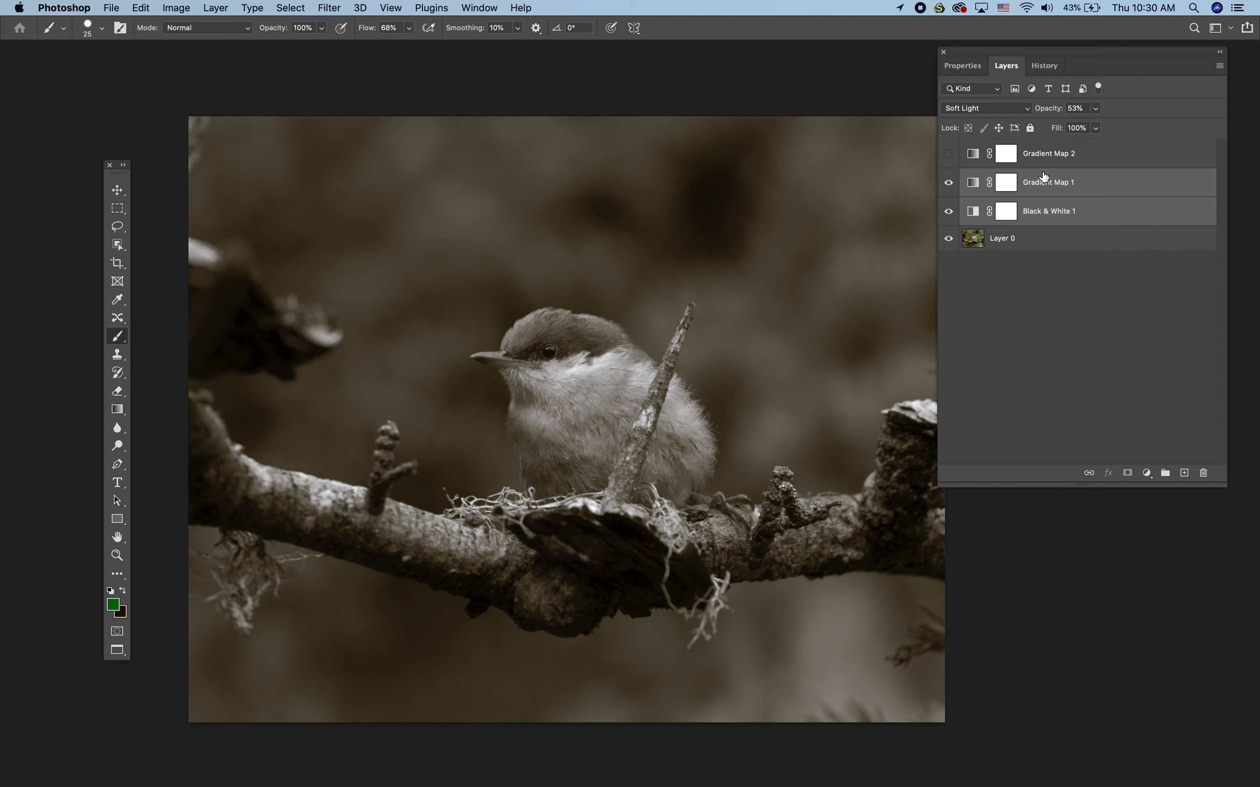
Step: Target the layer mask of Gradient Map 1 and enlarge the brush considerably
left_click(1007, 182)
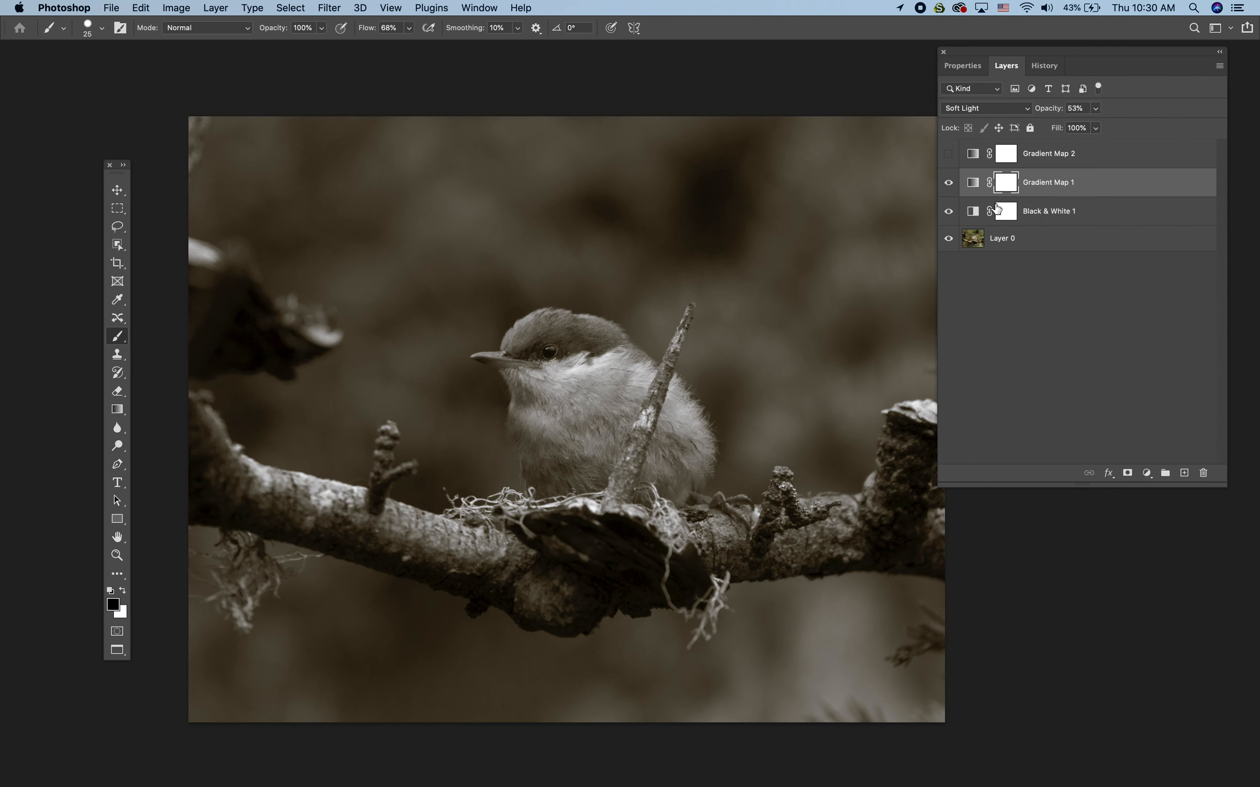
key("bracketright")
key("bracketright")
key("bracketright")
key("bracketright")
key("bracketright")
key("bracketright")
key("bracketright")
key("bracketright")
key("bracketright")
key("bracketright")
key("bracketright")
key("bracketright")
key("bracketright")
key("bracketright")
Step: Try to select the bird with the Quick Selection tool, undo the last addition and clear the selection
left_click(118, 245)
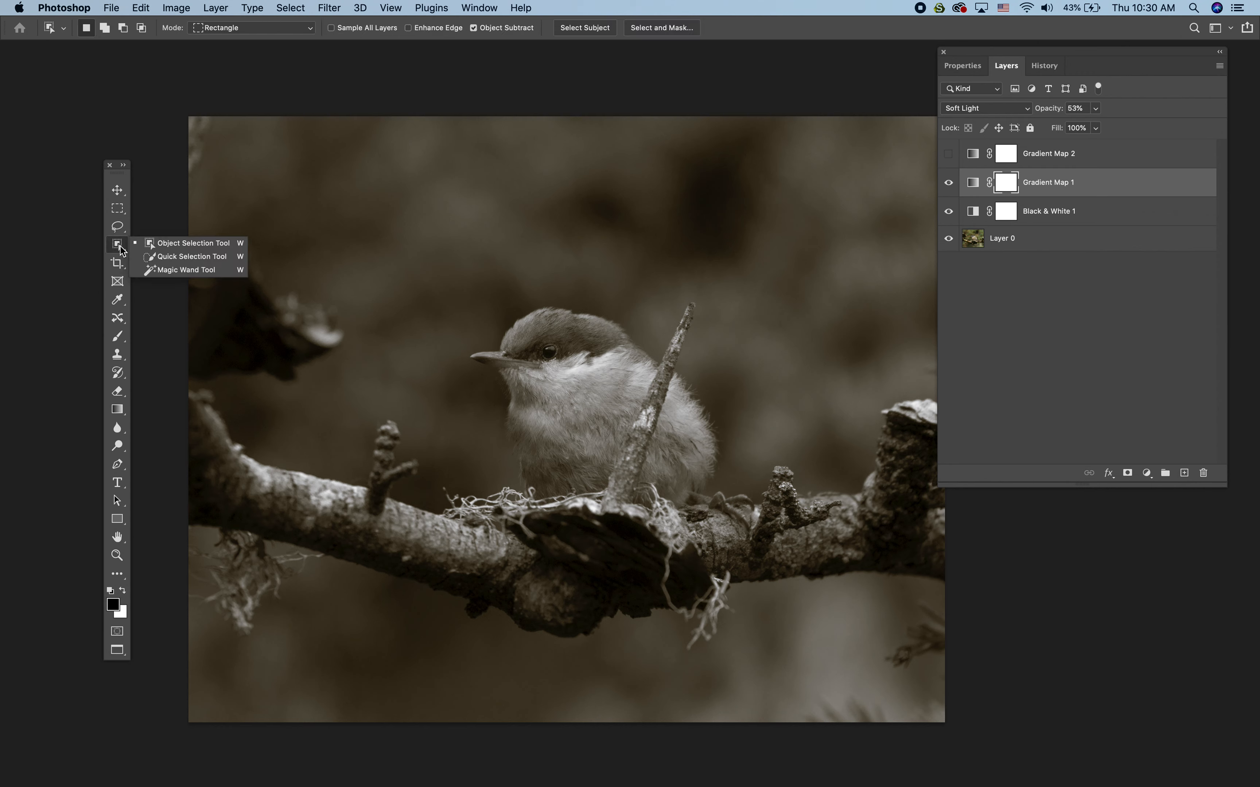
left_click(177, 256)
left_click(567, 415)
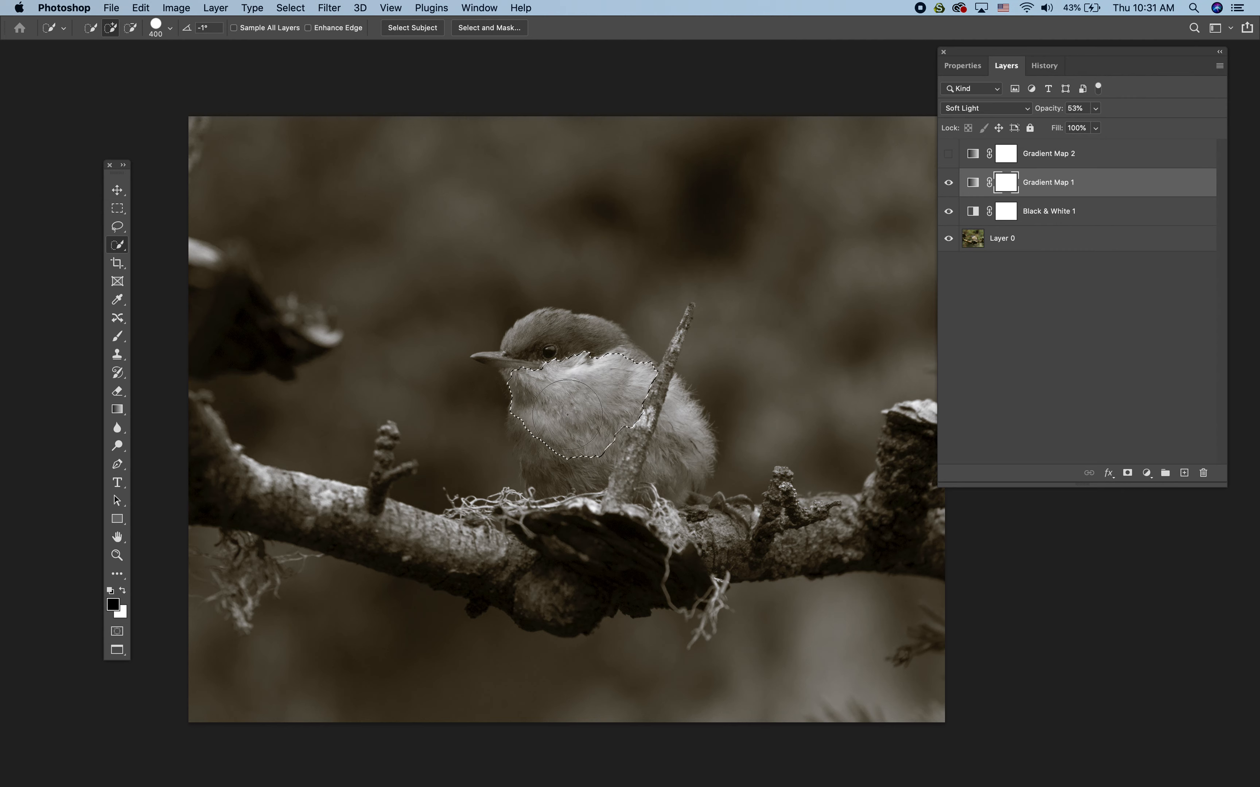
left_click(537, 373)
mouse_move(537, 373)
left_mouse_down()
mouse_move(622, 461)
mouse_move(630, 529)
mouse_move(652, 491)
mouse_move(653, 429)
mouse_move(559, 466)
mouse_move(570, 519)
mouse_move(538, 543)
mouse_move(368, 516)
left_mouse_up()
key("super+z")
key("super+d")
Step: Select the bird on Layer 0 automatically with Select Subject, using the Object Selection tool
left_click(1050, 243)
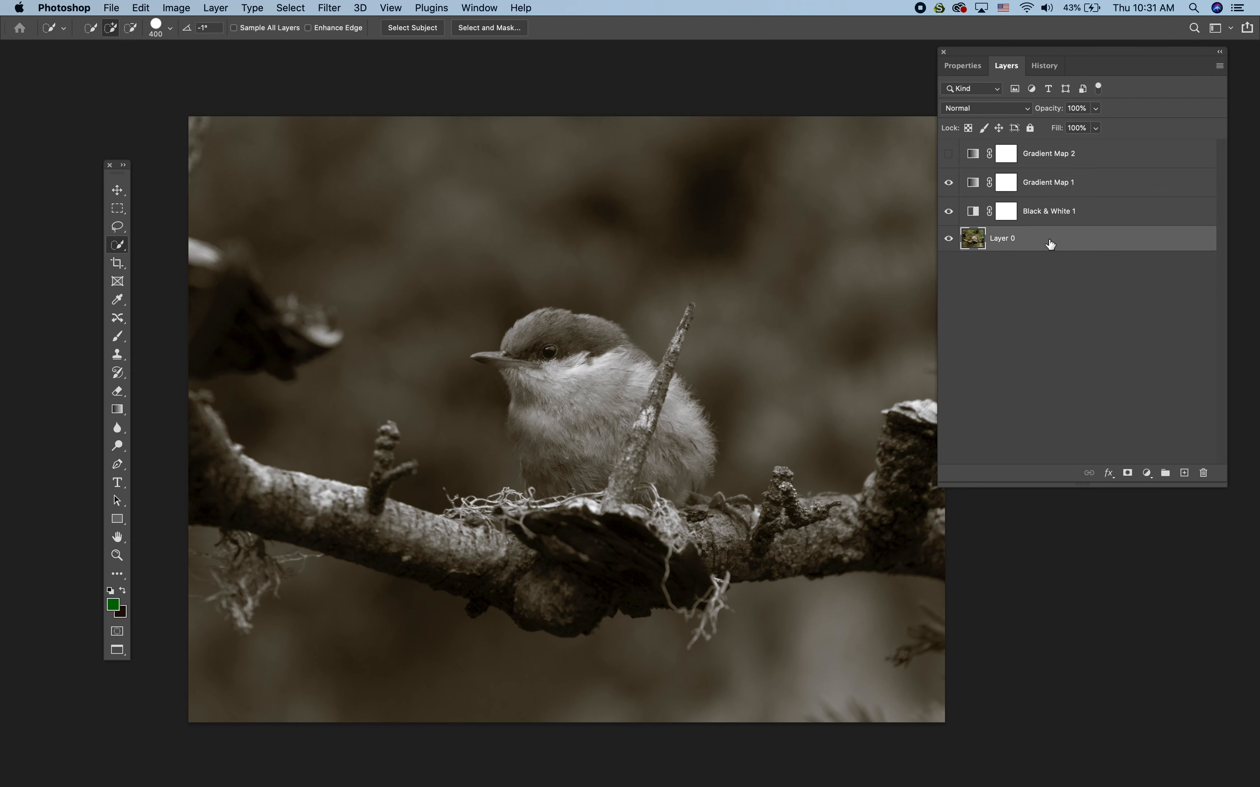
right_click(124, 247)
left_click(173, 246)
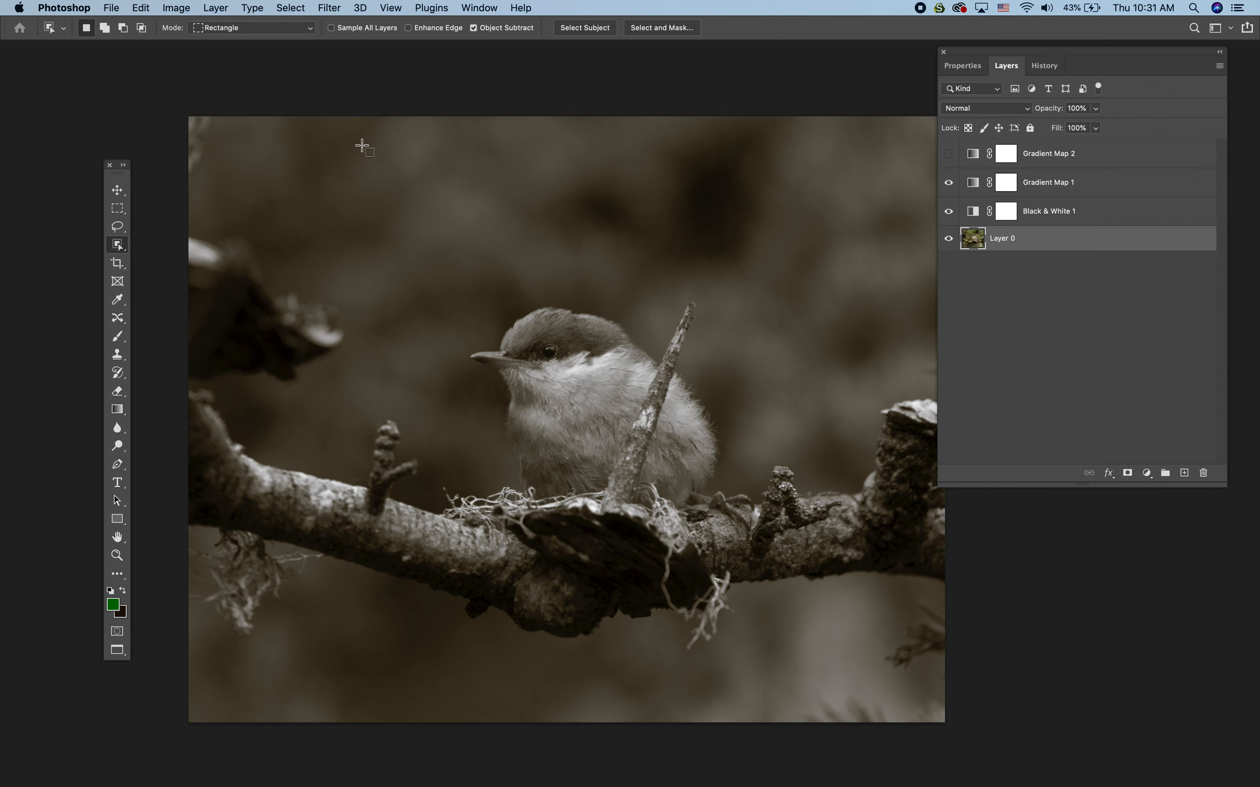
left_click(585, 35)
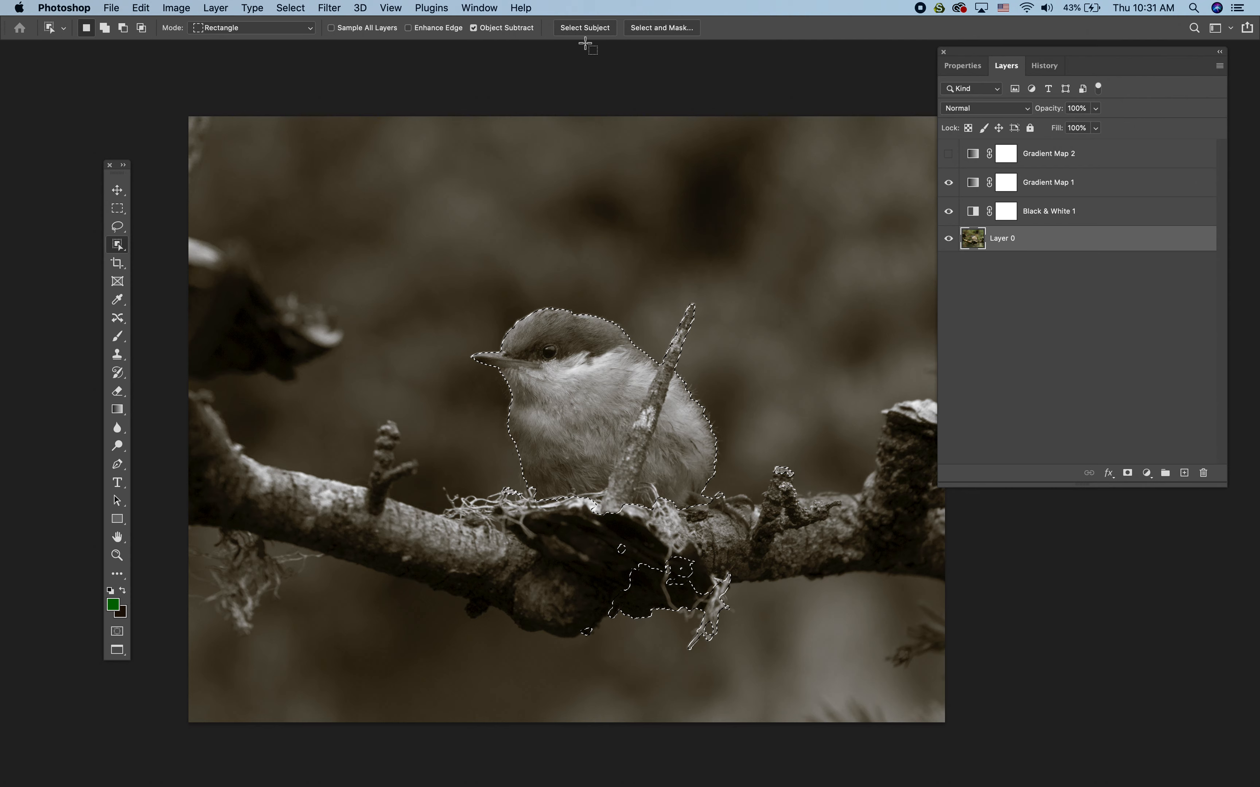
left_click(1007, 181)
left_click(1008, 211, "shift")
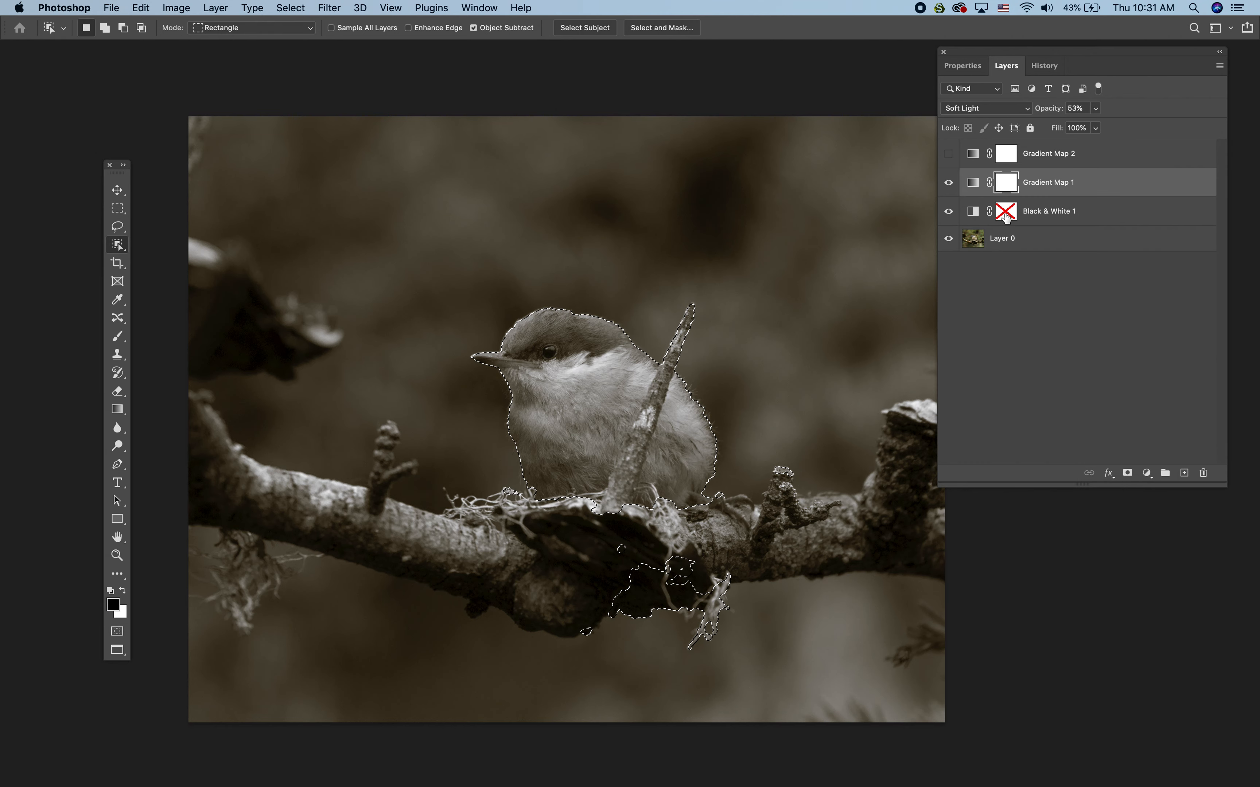
left_click(1007, 213, "shift")
Step: Hide the Gradient Map 1 and Black & White 1 layers and show Gradient Map 2
left_click(949, 182)
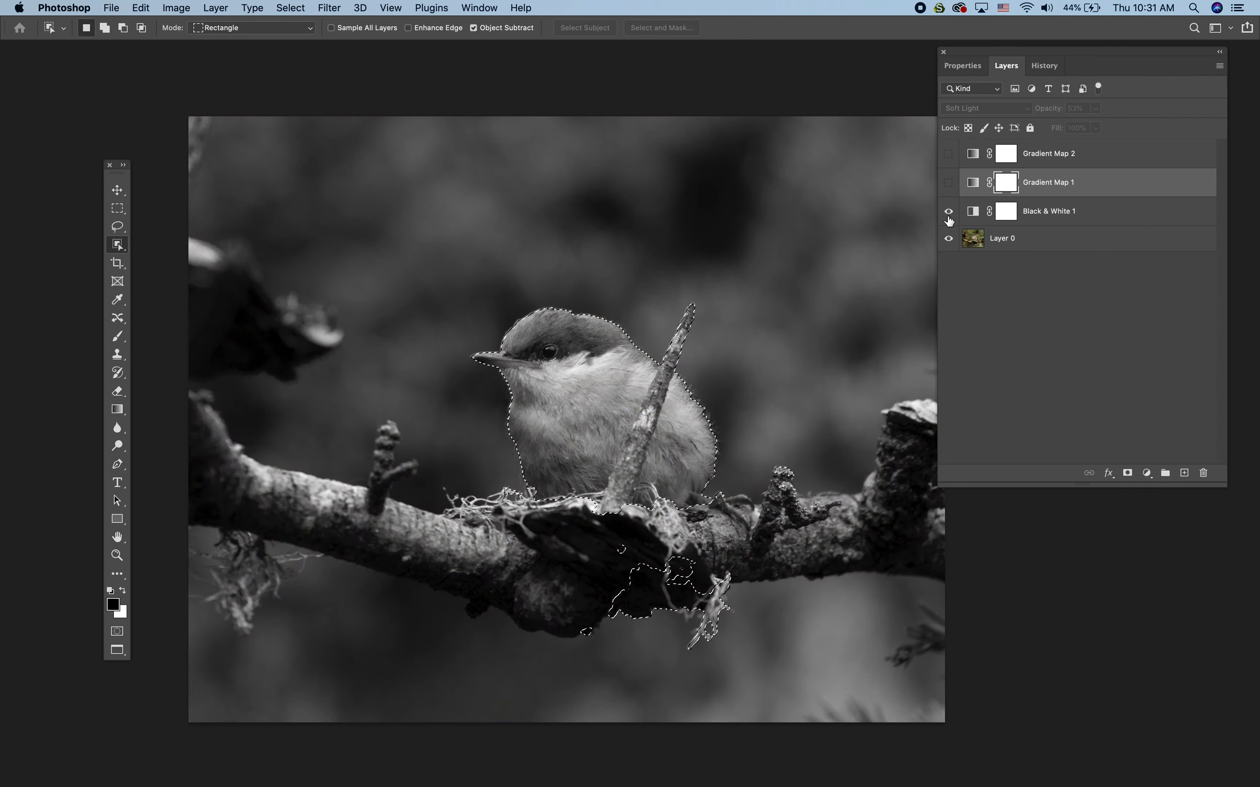
left_click(949, 211)
left_click(949, 154)
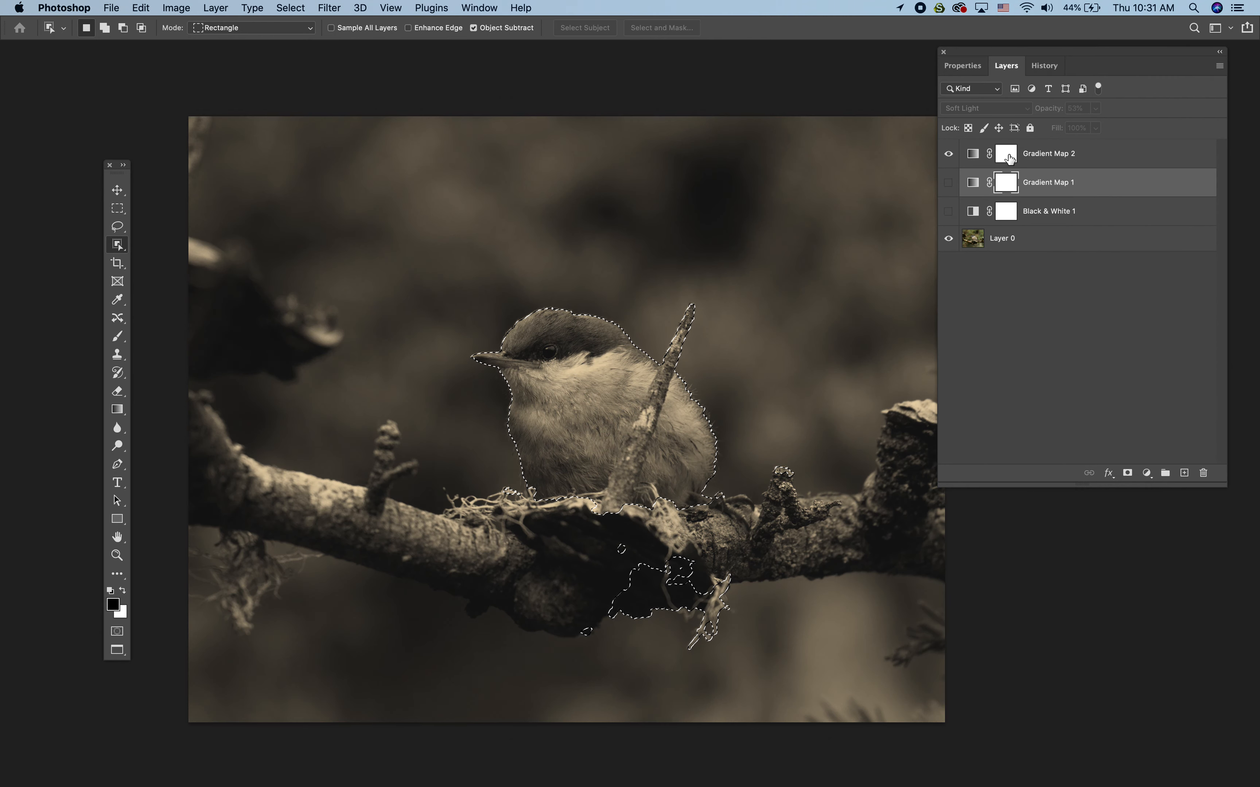
Step: Fill the bird selection with black on the layer mask of Gradient Map 2 and clear the selection
left_click(1008, 156)
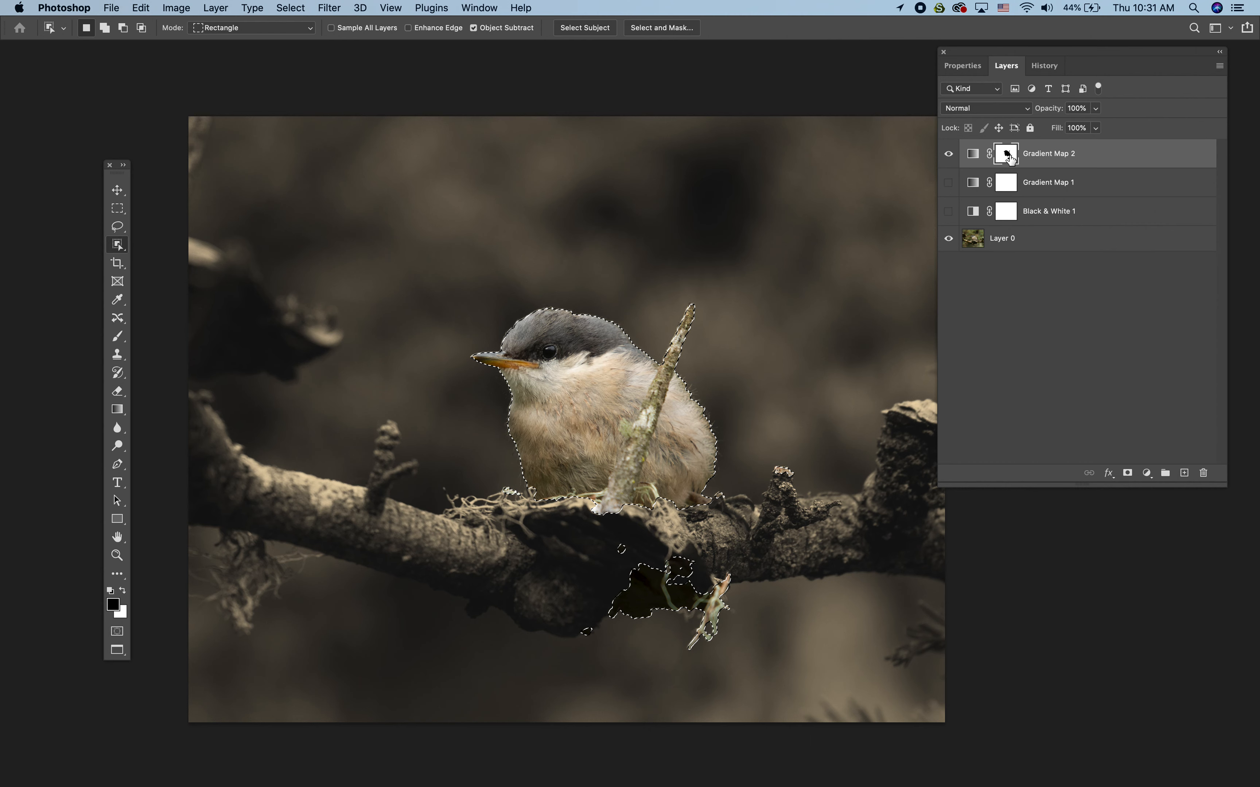
left_click(851, 272)
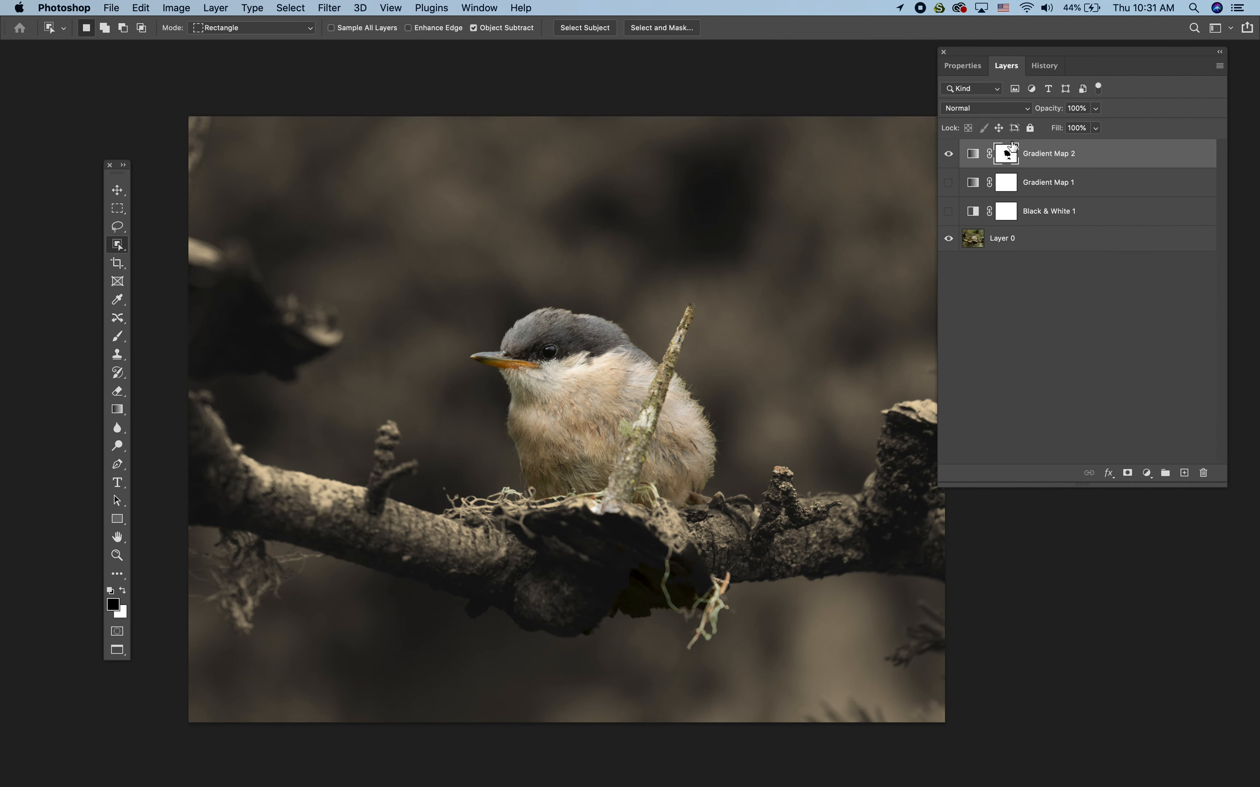
Step: Try inverting the layer mask of Gradient Map 2, and invert it back
key("super+i")
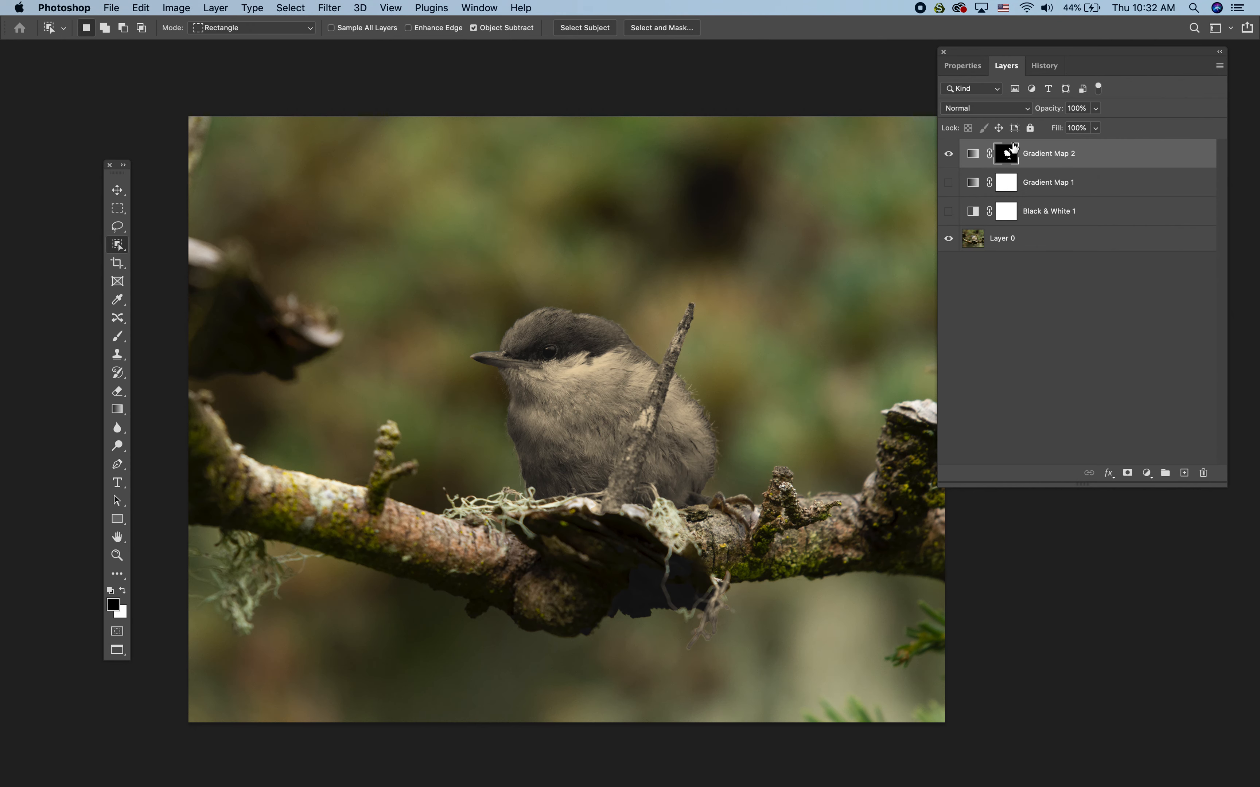
key("super+i")
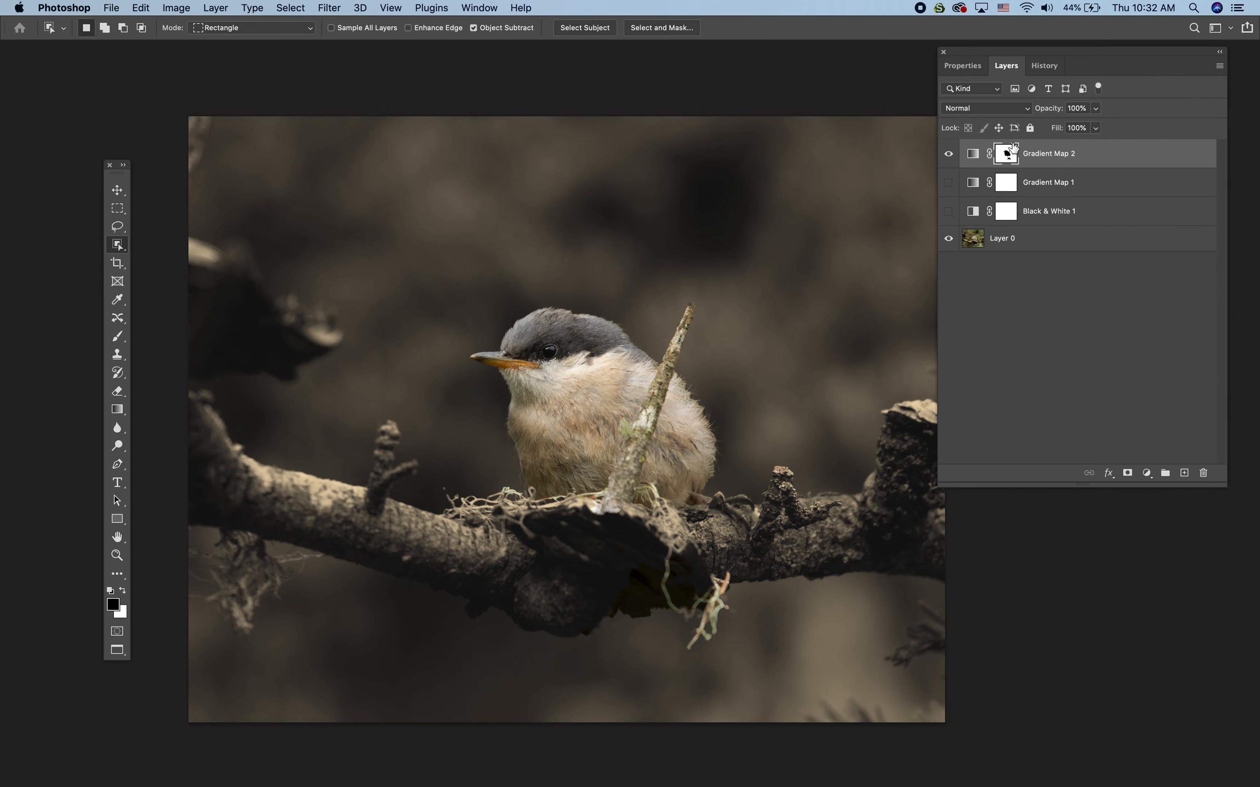